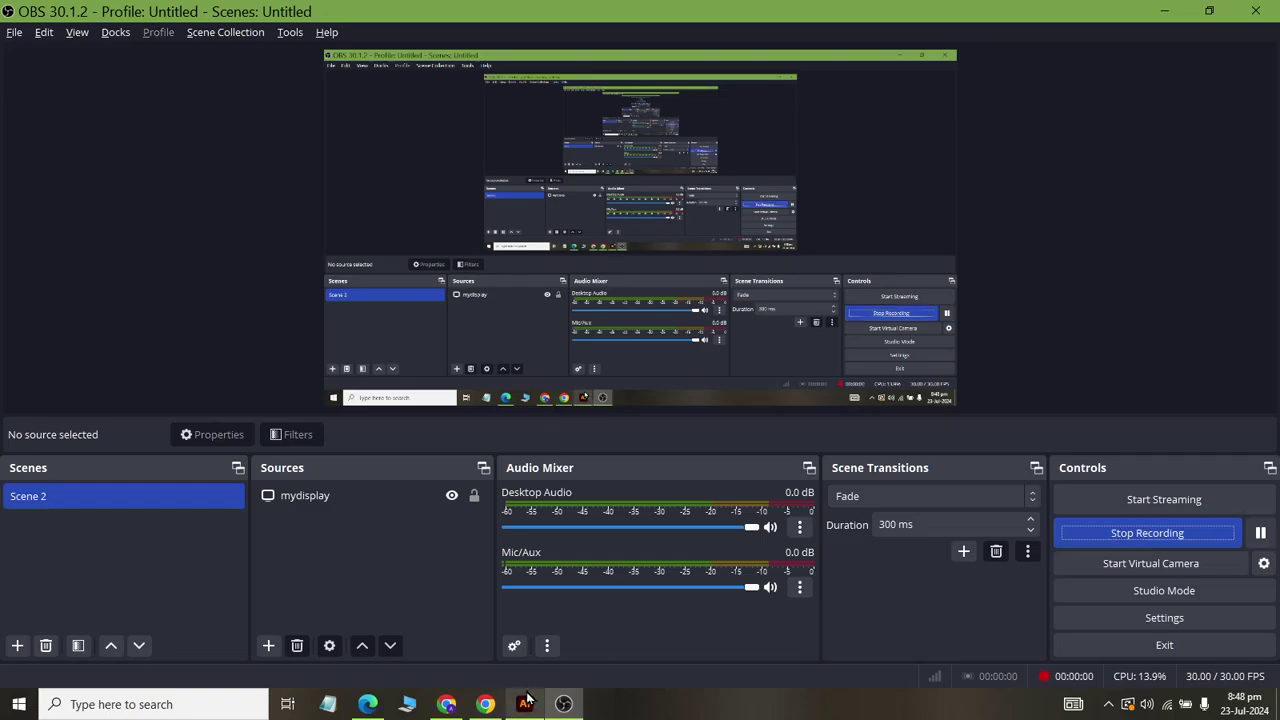
Start the OBS screen recording and bring the Illustrator document with the zigzag forward
click(524, 704)
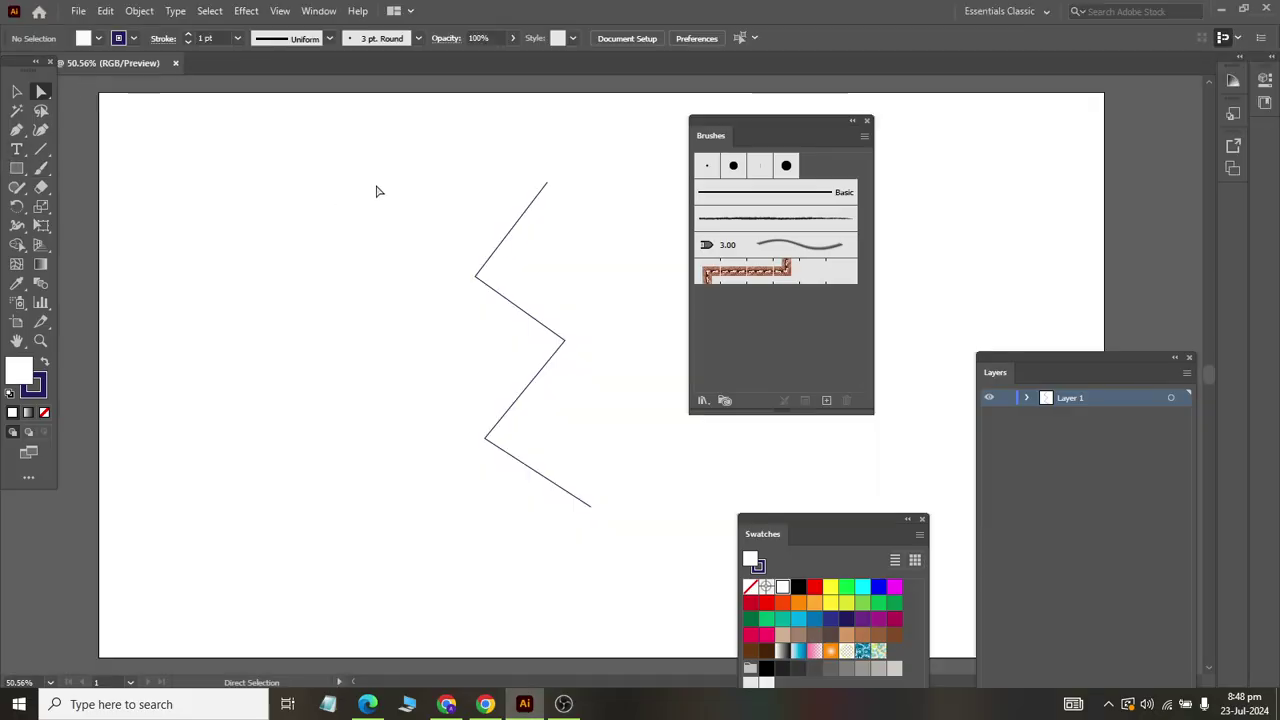
Select and delete the old zigzag path
click(17, 91)
drag(420, 177, 632, 549)
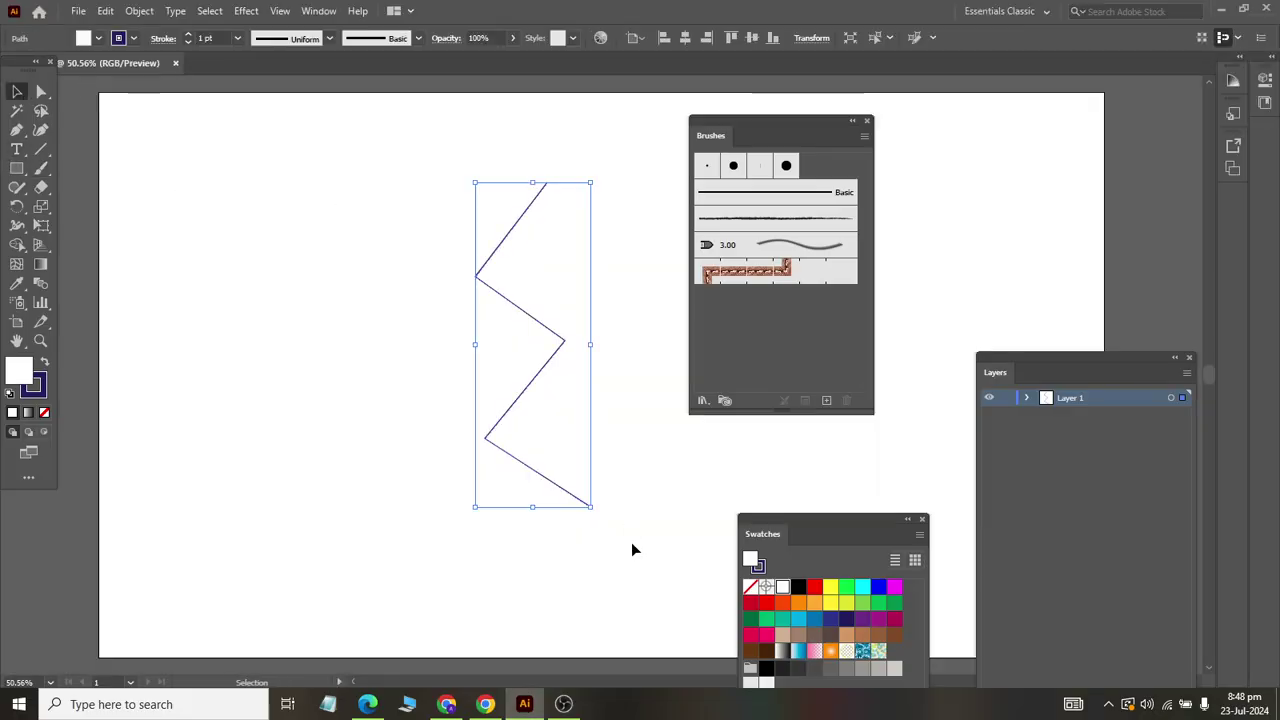
key(Delete)
Draw a new tall five-point zigzag with the Pen tool
click(17, 130)
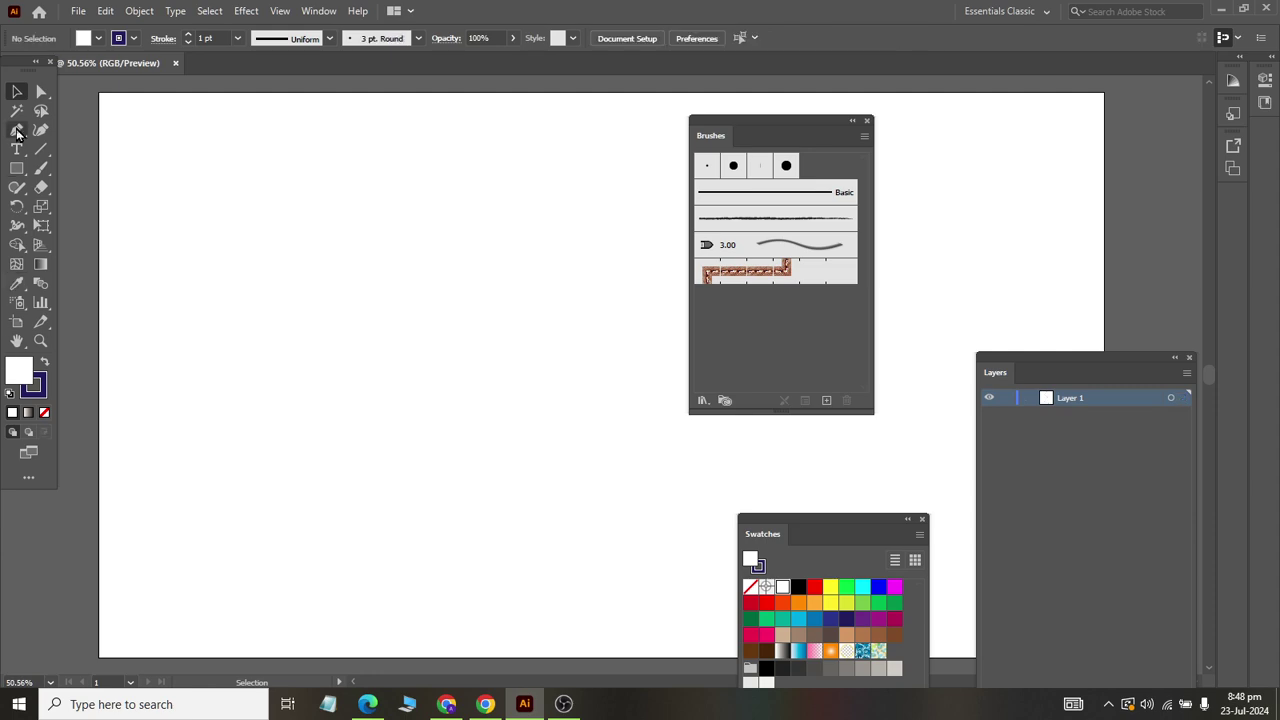
click(515, 150)
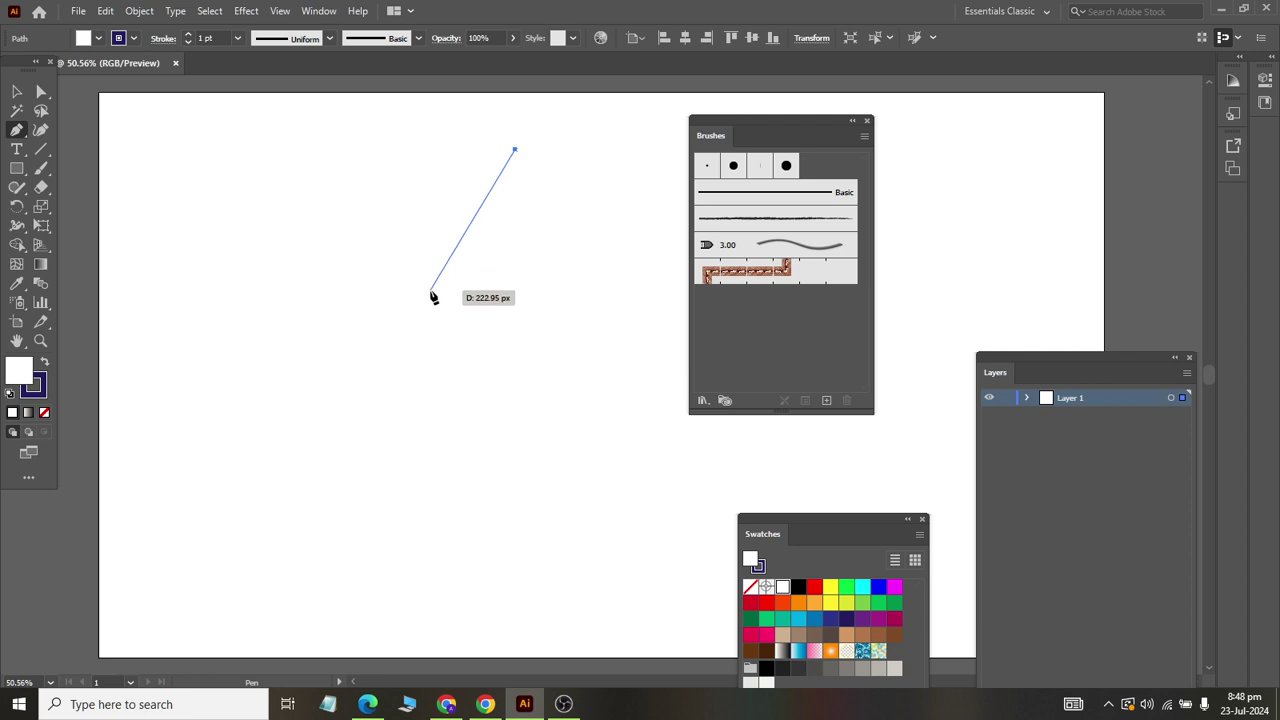
click(436, 292)
click(436, 292)
click(566, 388)
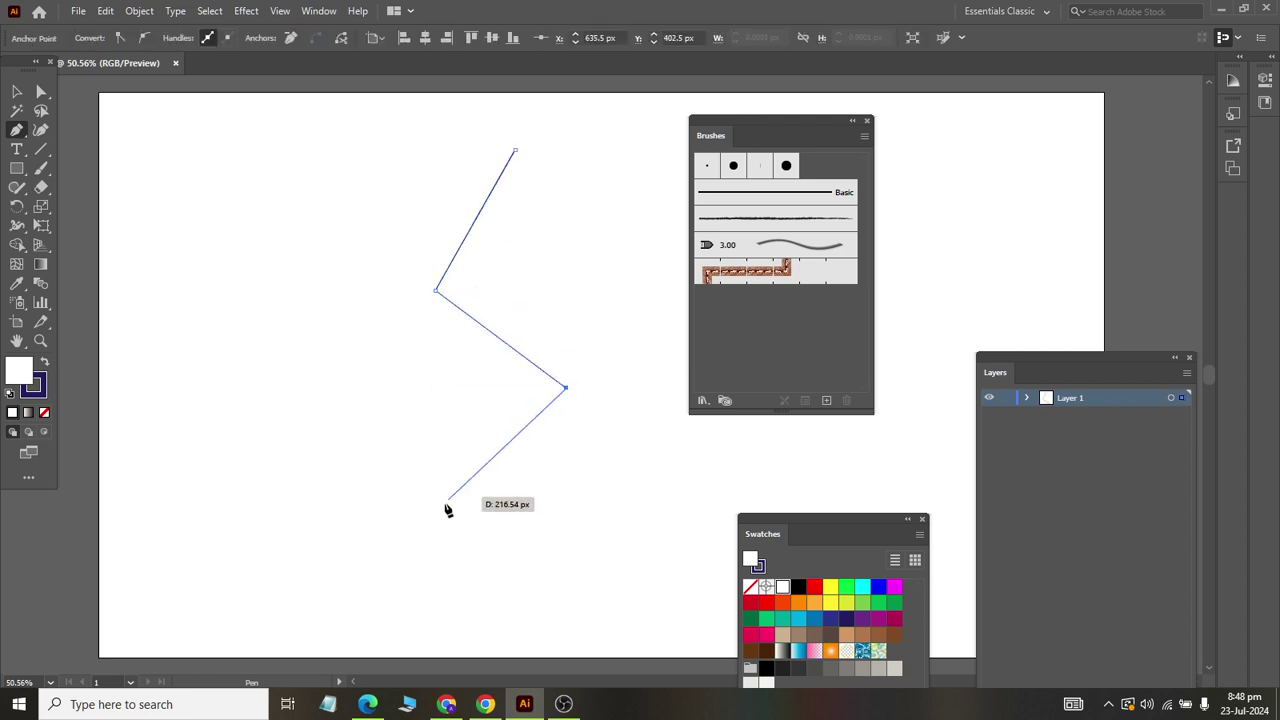
click(440, 519)
click(593, 619)
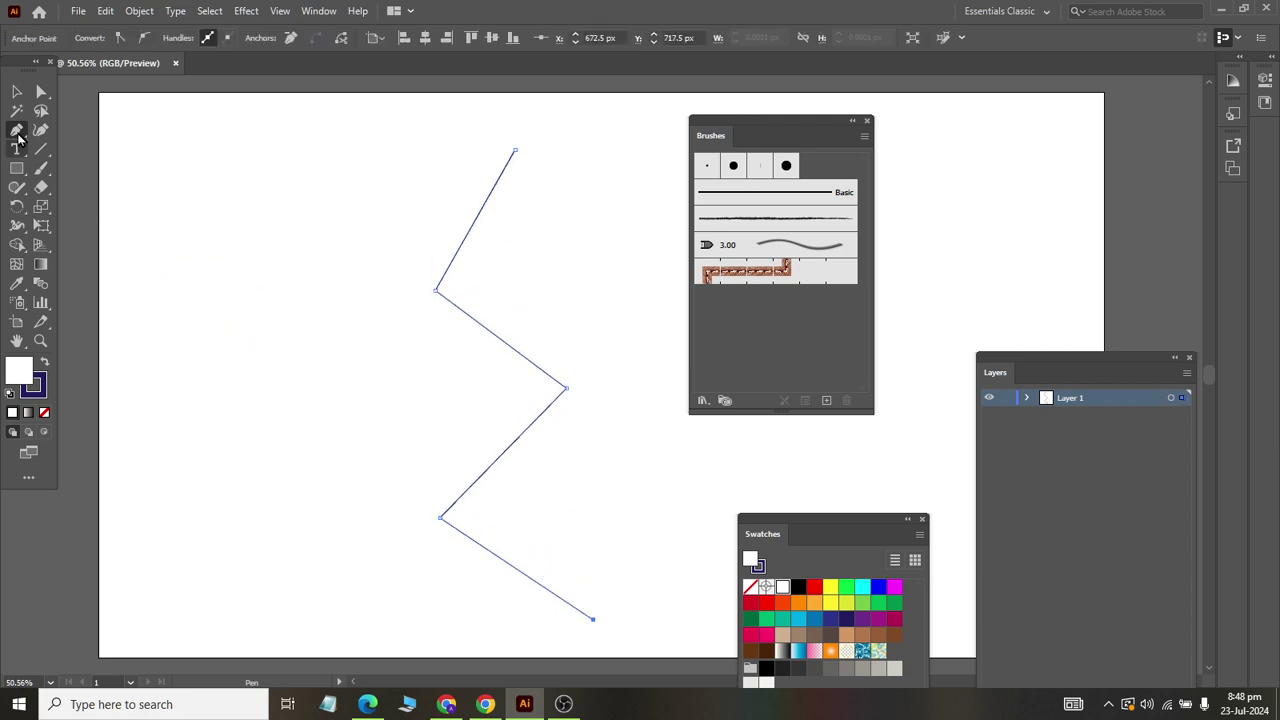
click(15, 92)
Give the new zigzag no fill and a brown stroke
drag(343, 185, 643, 536)
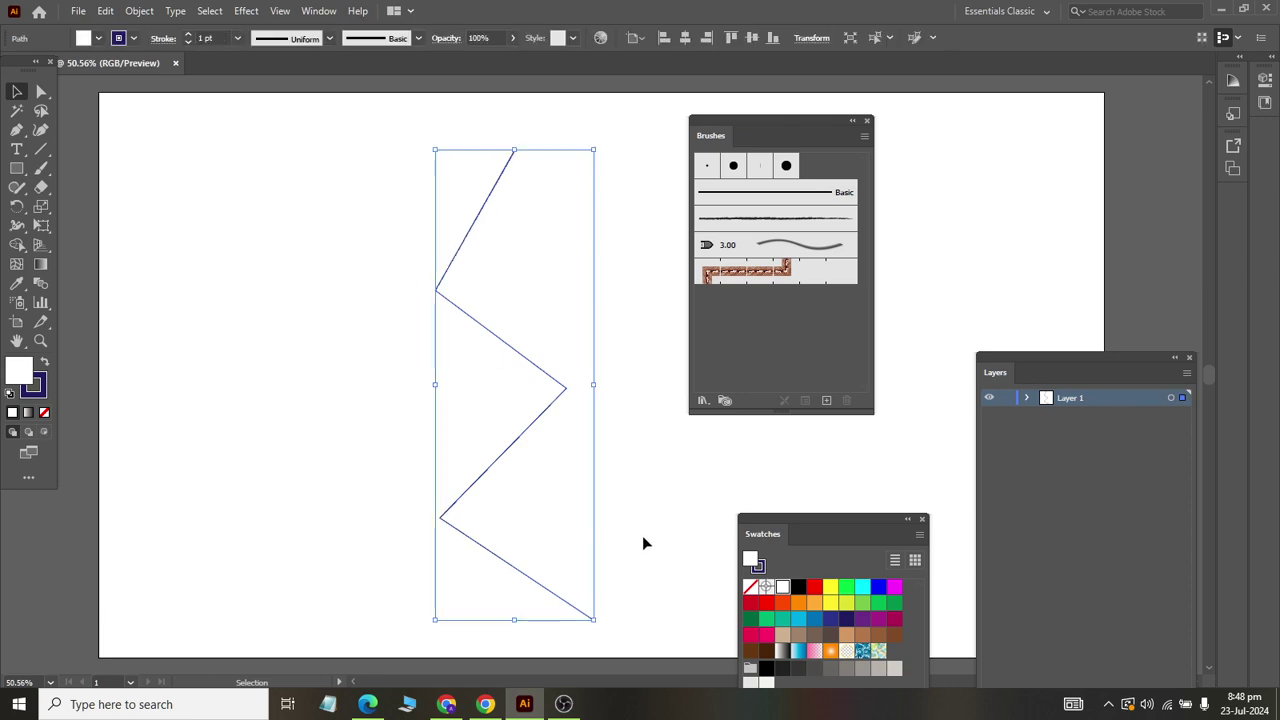
click(98, 38)
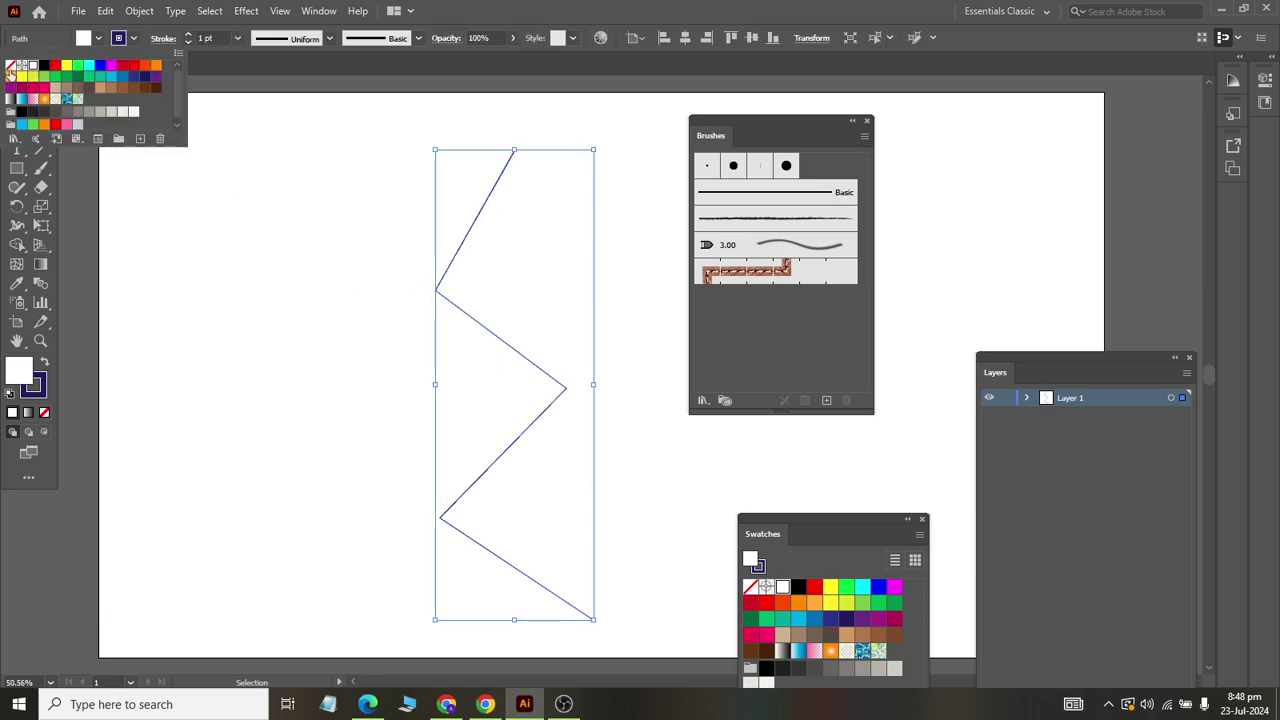
click(10, 65)
click(133, 39)
click(133, 39)
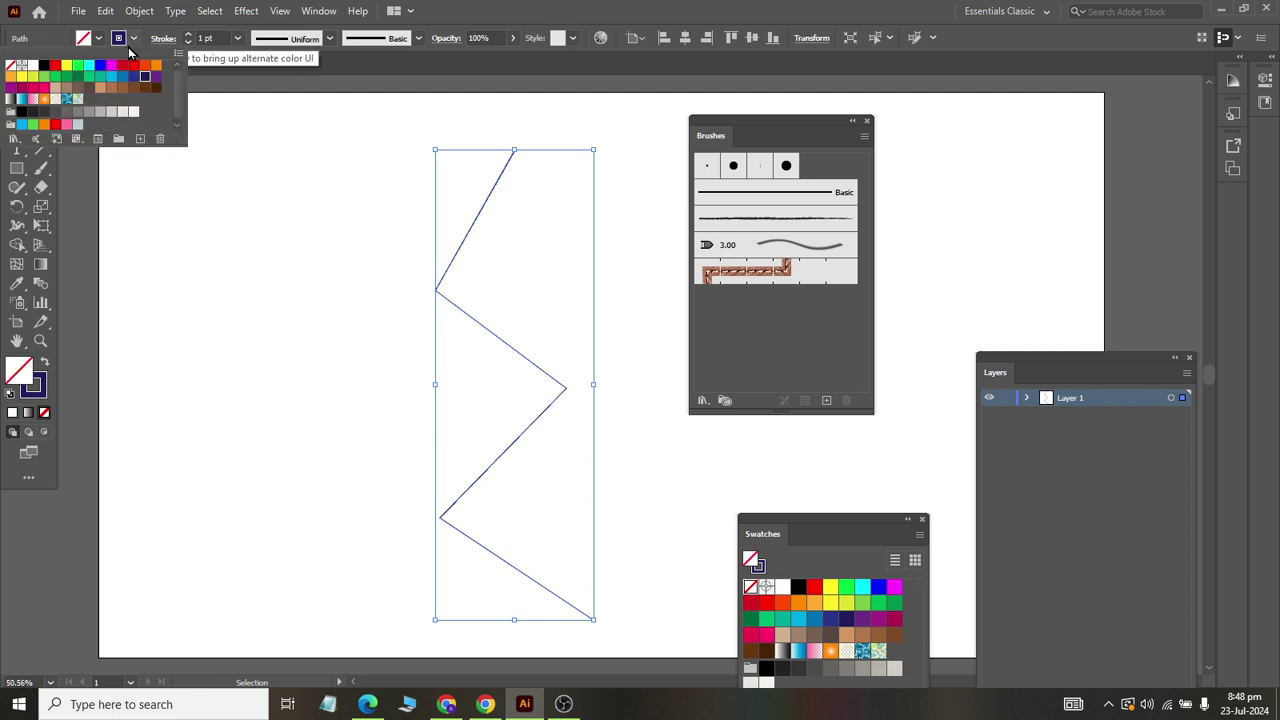
click(156, 87)
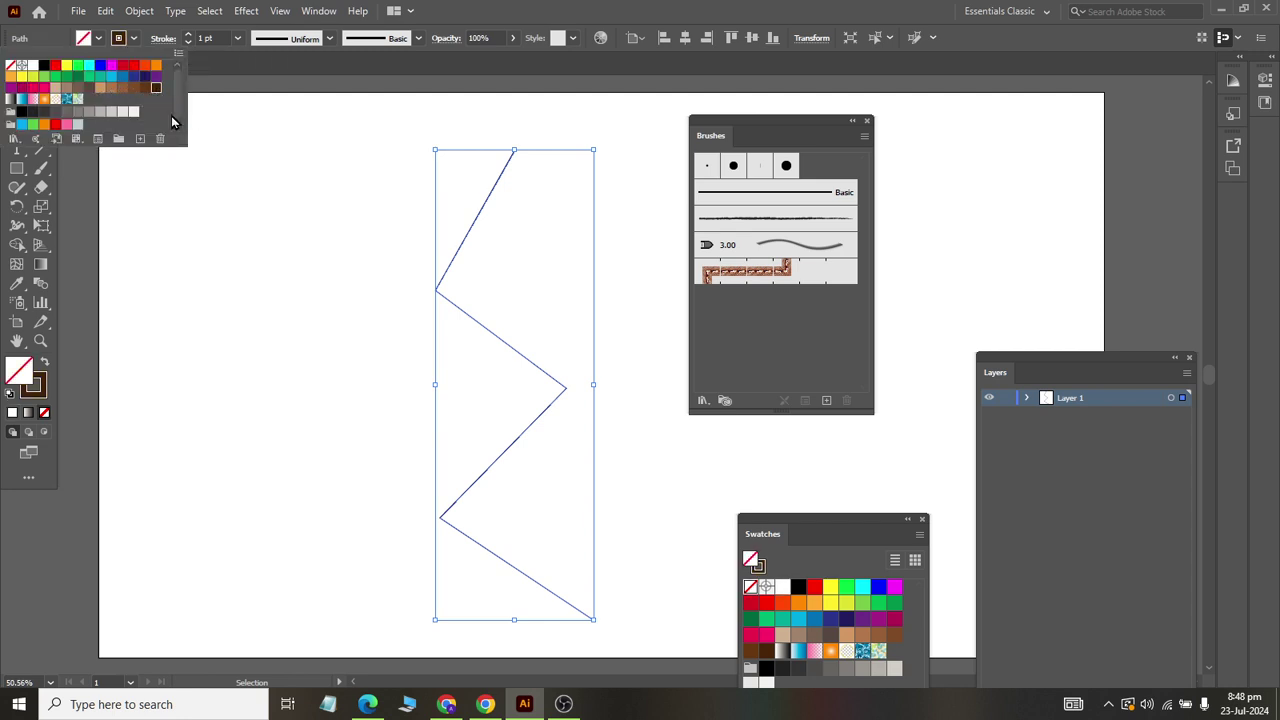
Try Effect > 3D > Revolve on the zigzag, selecting the Angle value before dismissing the dialog
click(246, 10)
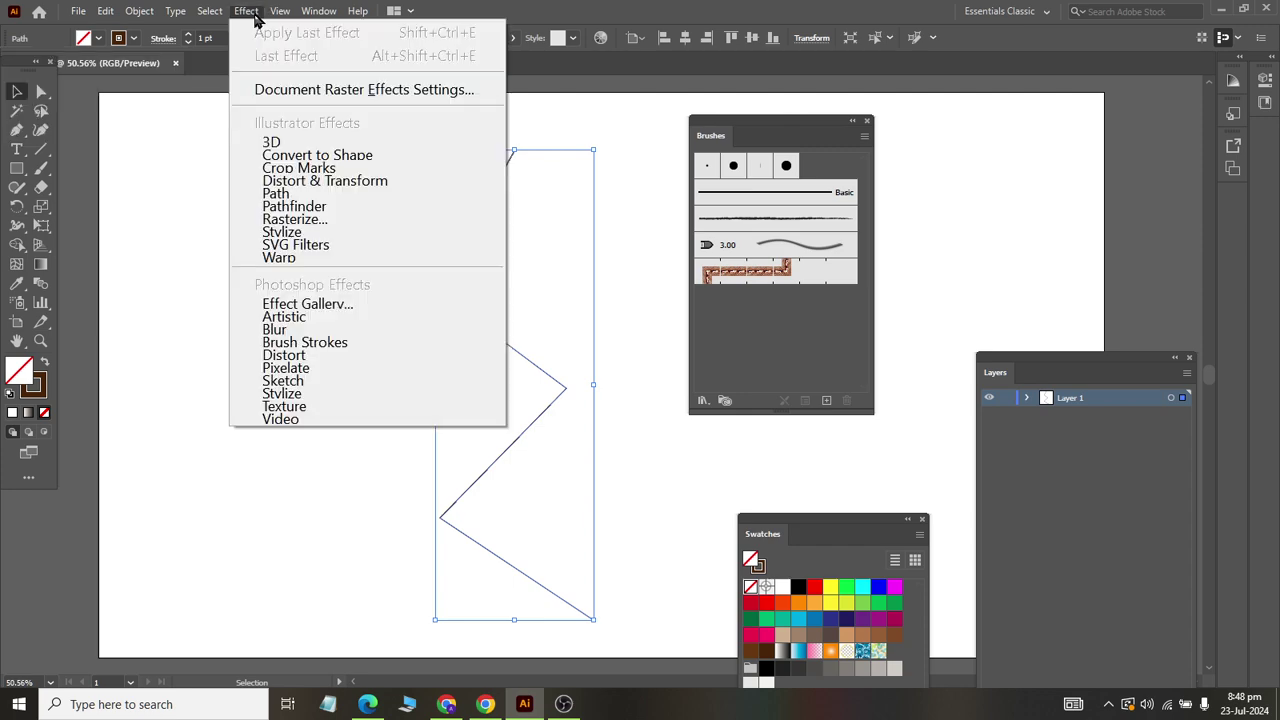
mouse_move(271, 142)
click(546, 172)
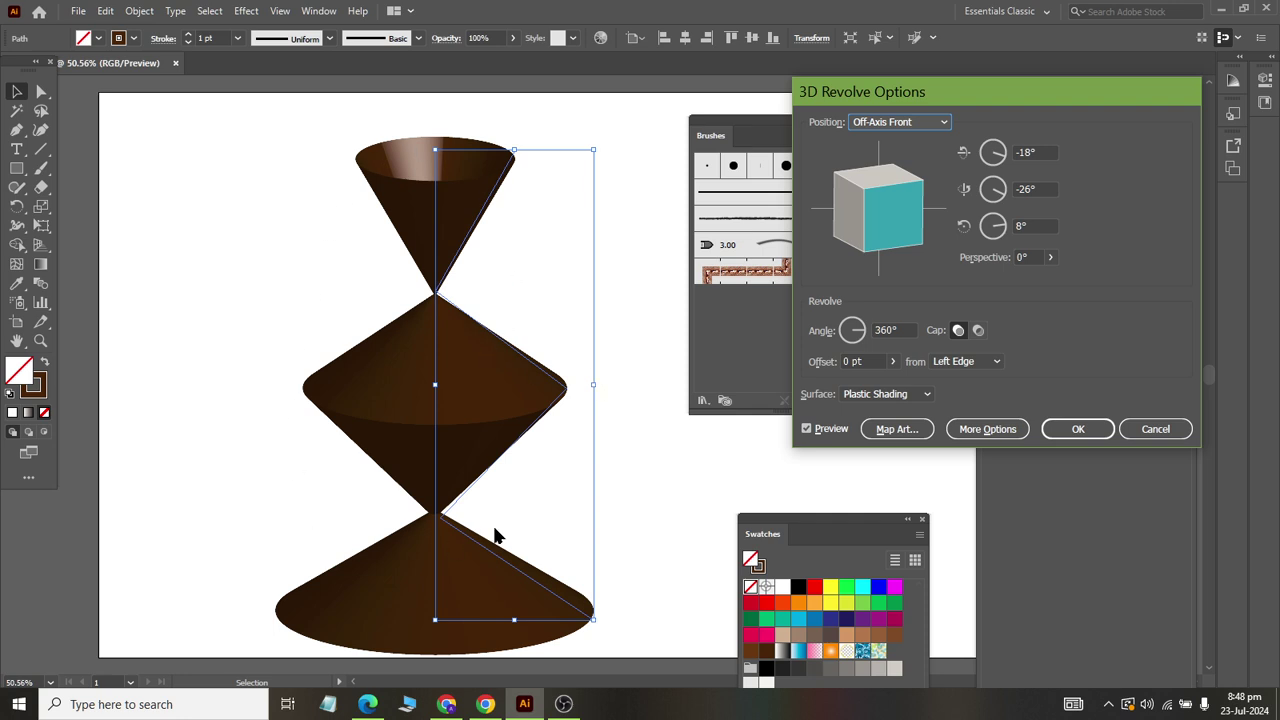
double_click(874, 329)
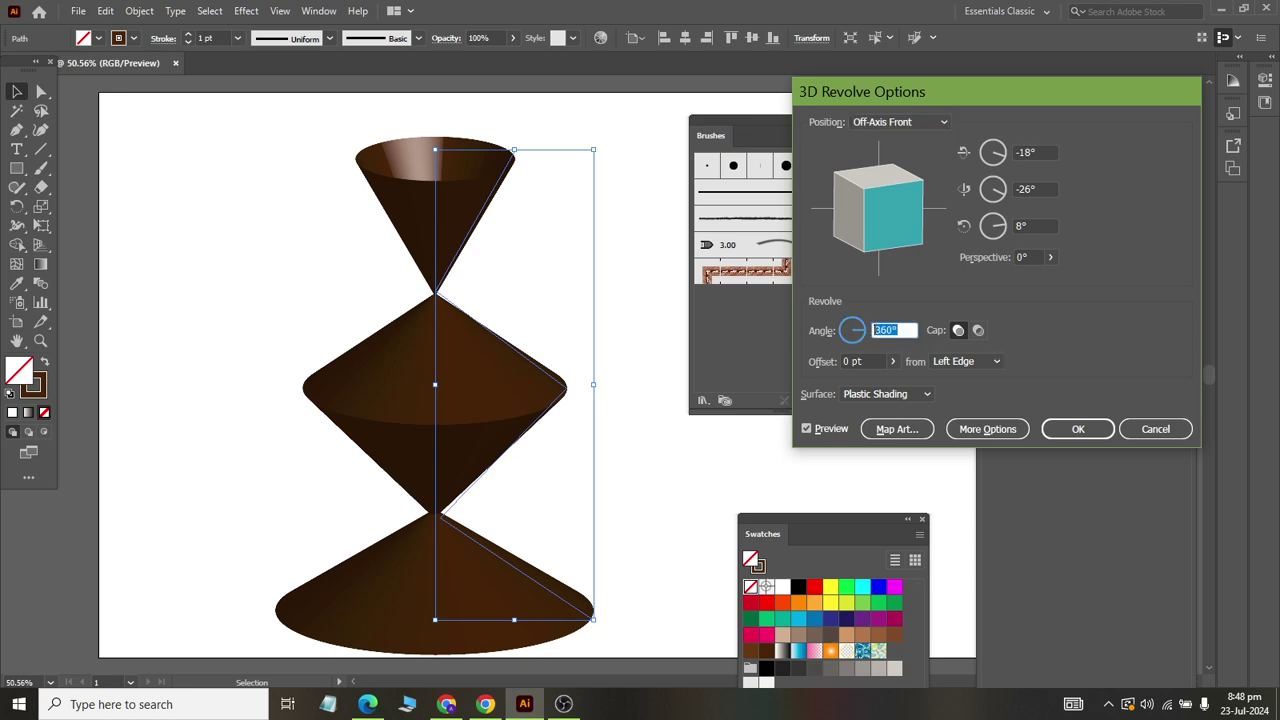
text(0)
key(Escape)
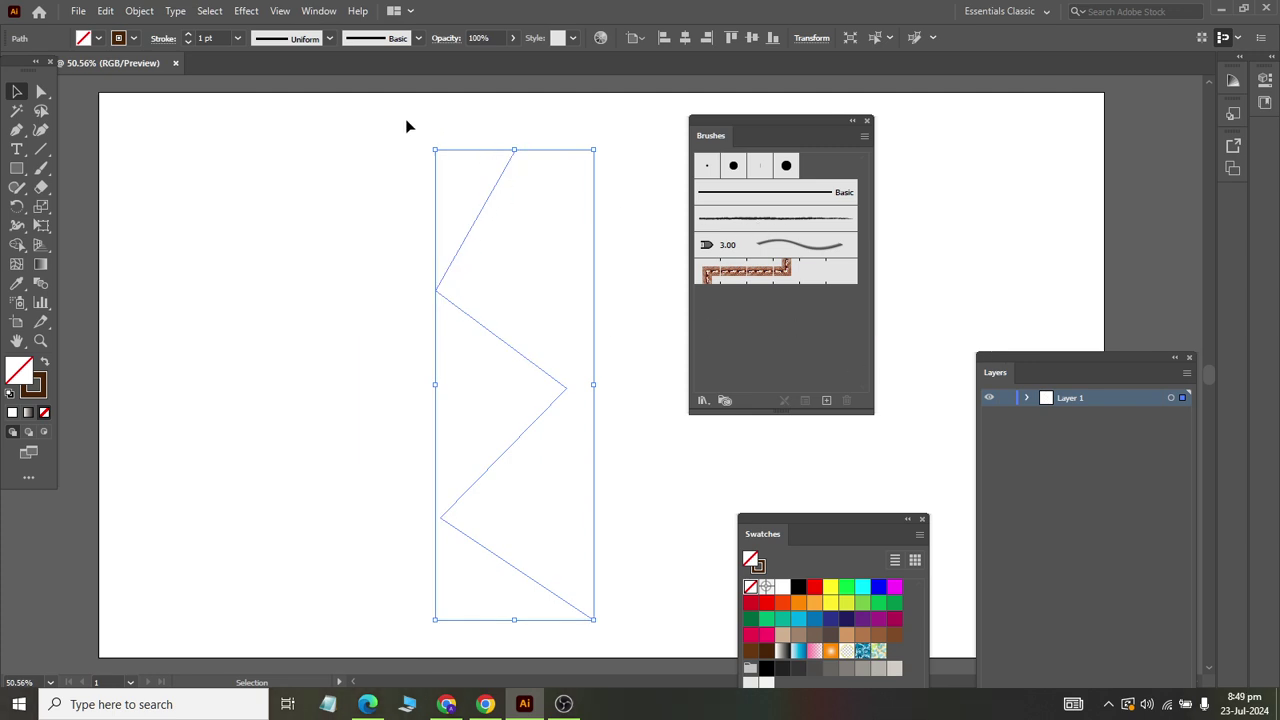
Show the Appearance panel and reopen the 3D Revolve settings at the Angle field
click(320, 10)
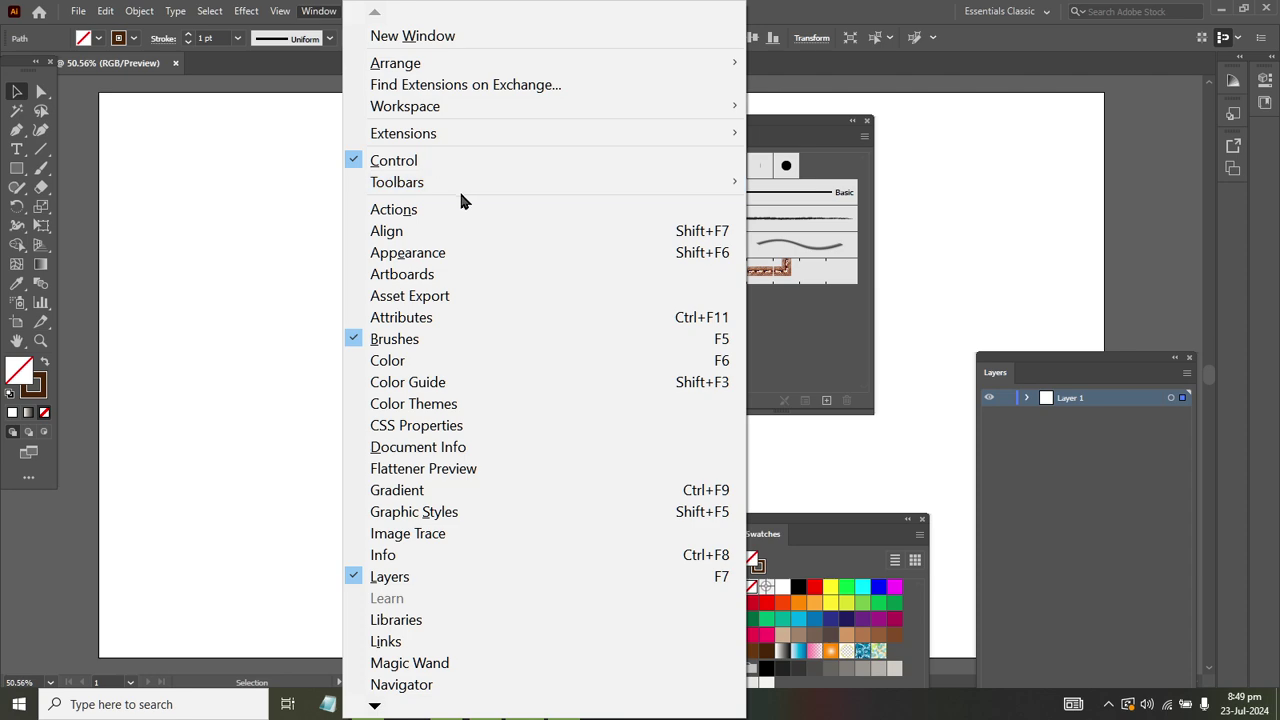
click(449, 258)
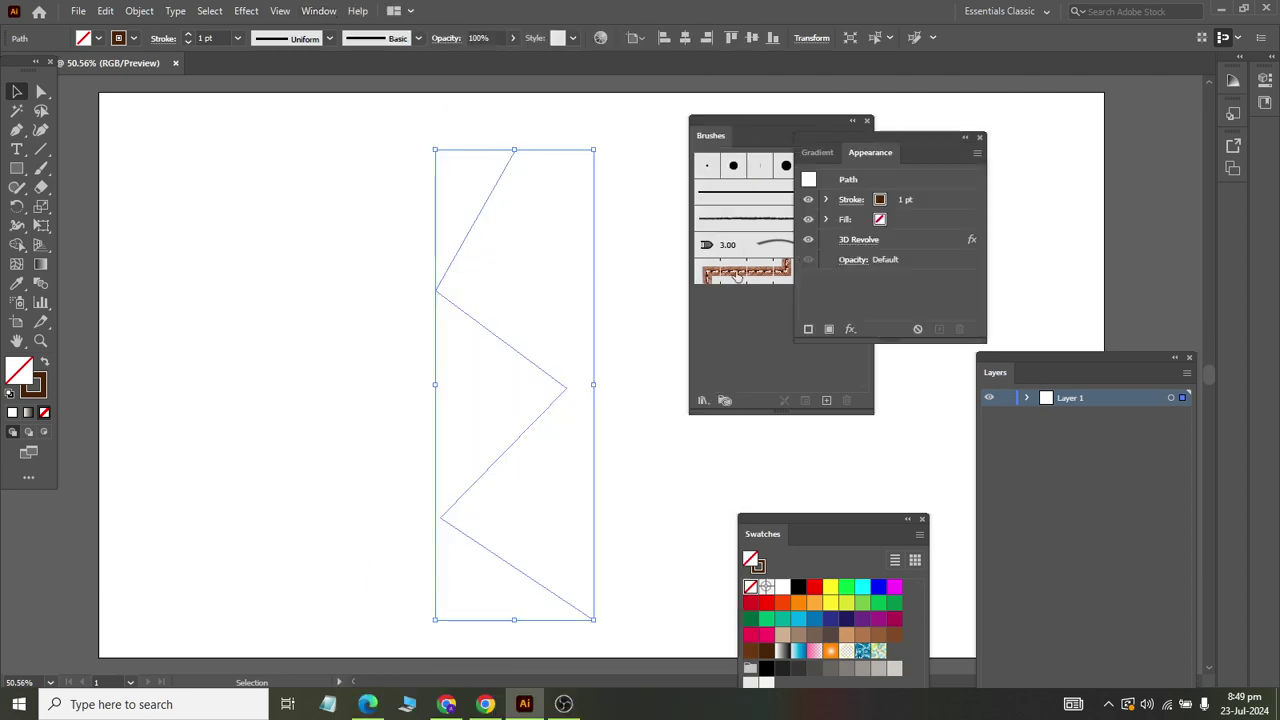
click(859, 244)
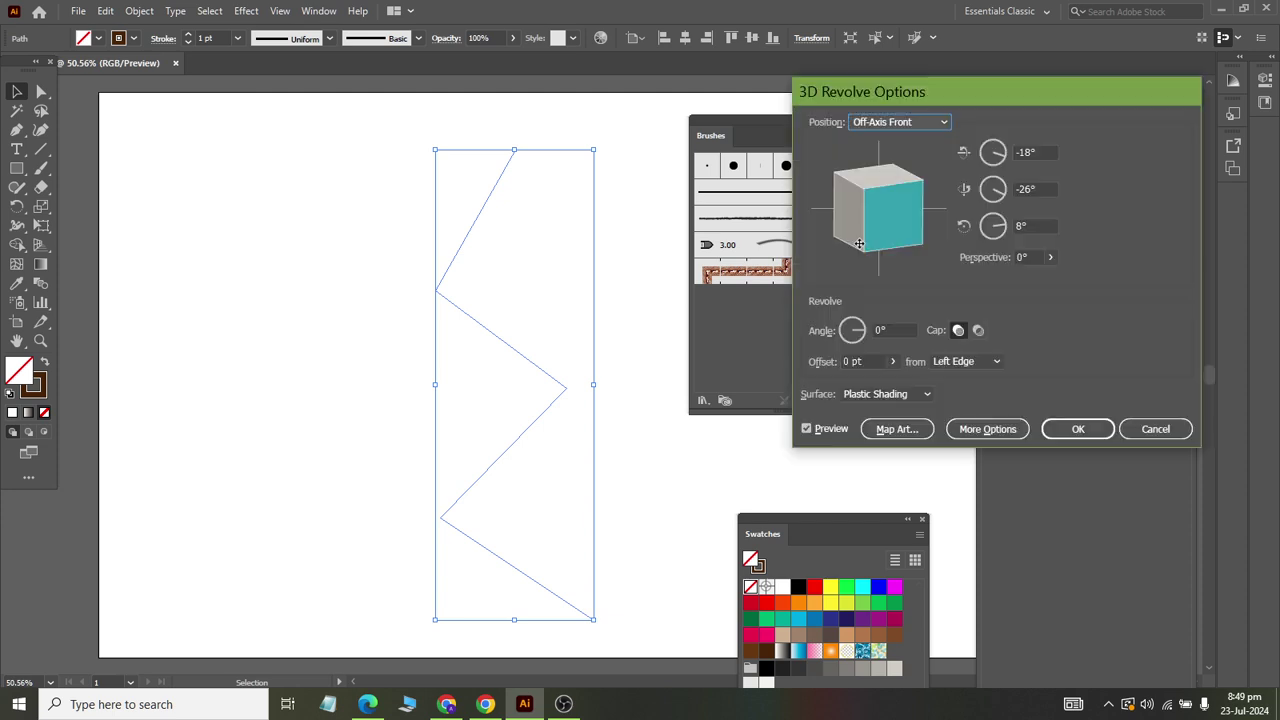
click(898, 329)
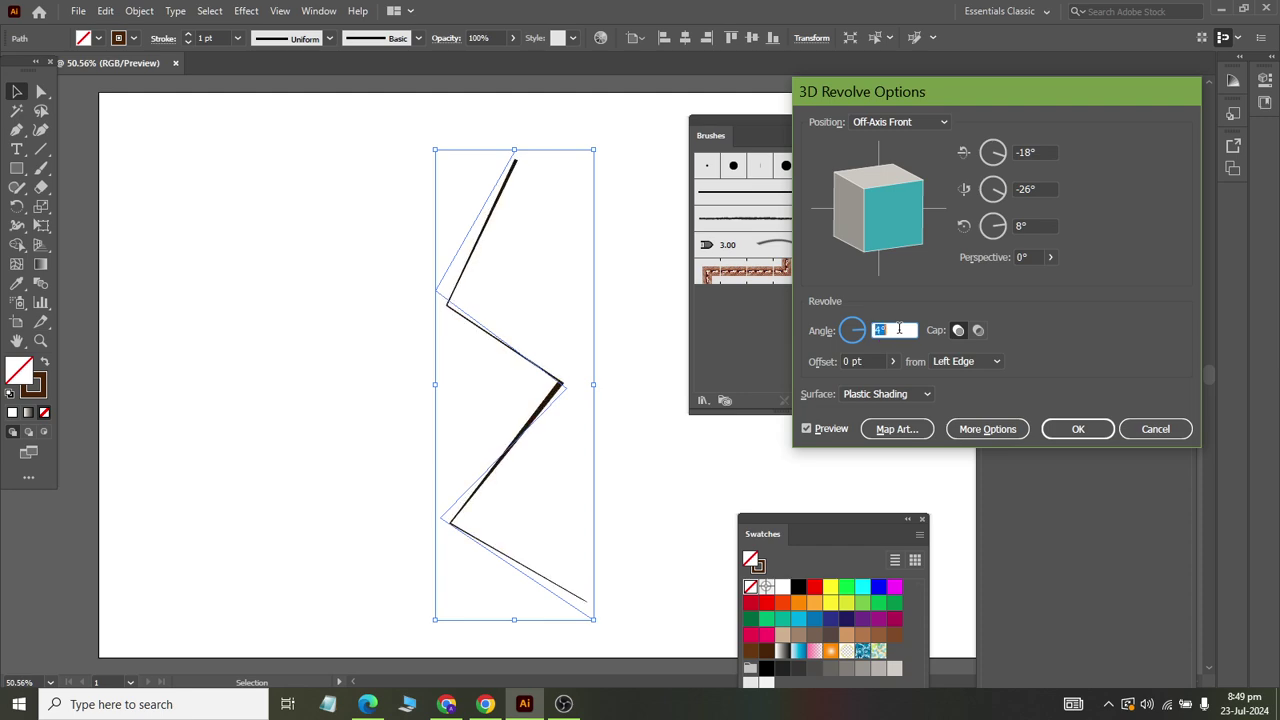
Raise the revolve Angle with the Up arrow until it reaches 358°
key(Up)
key(Up)
key(Up)
key(Up)
key(Up)
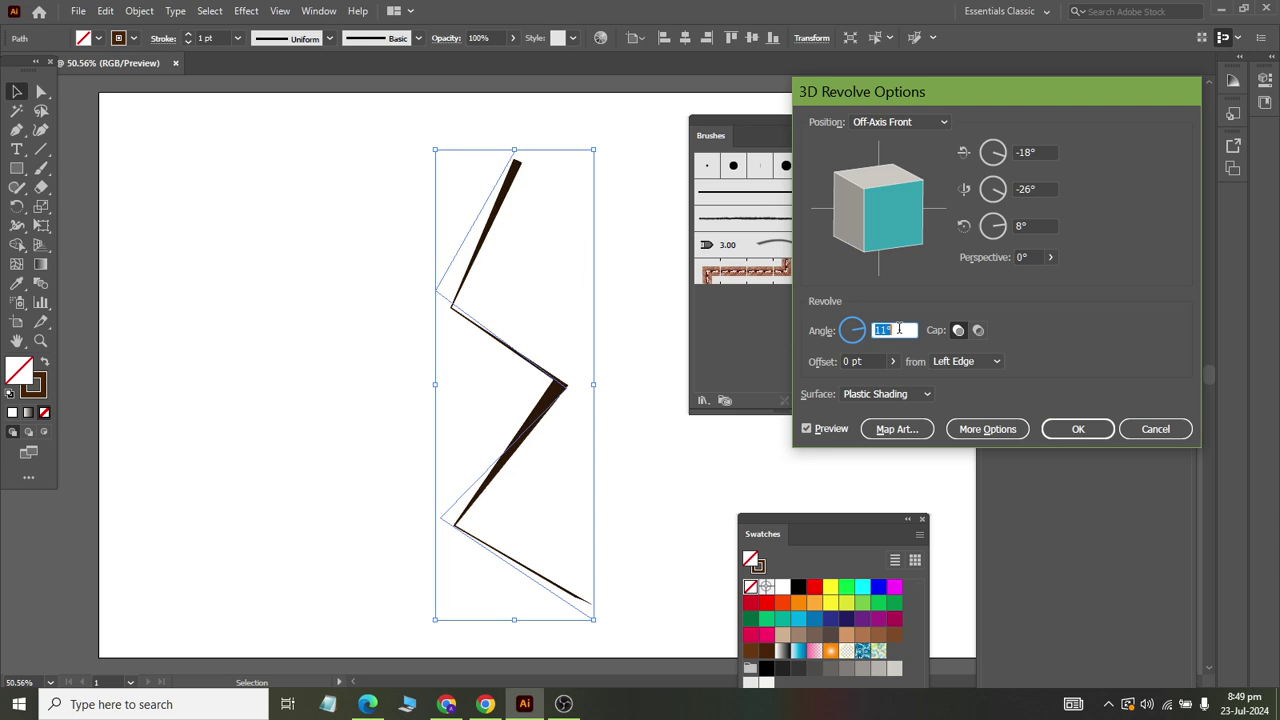
key(Up)
key(Up)
key(Up)
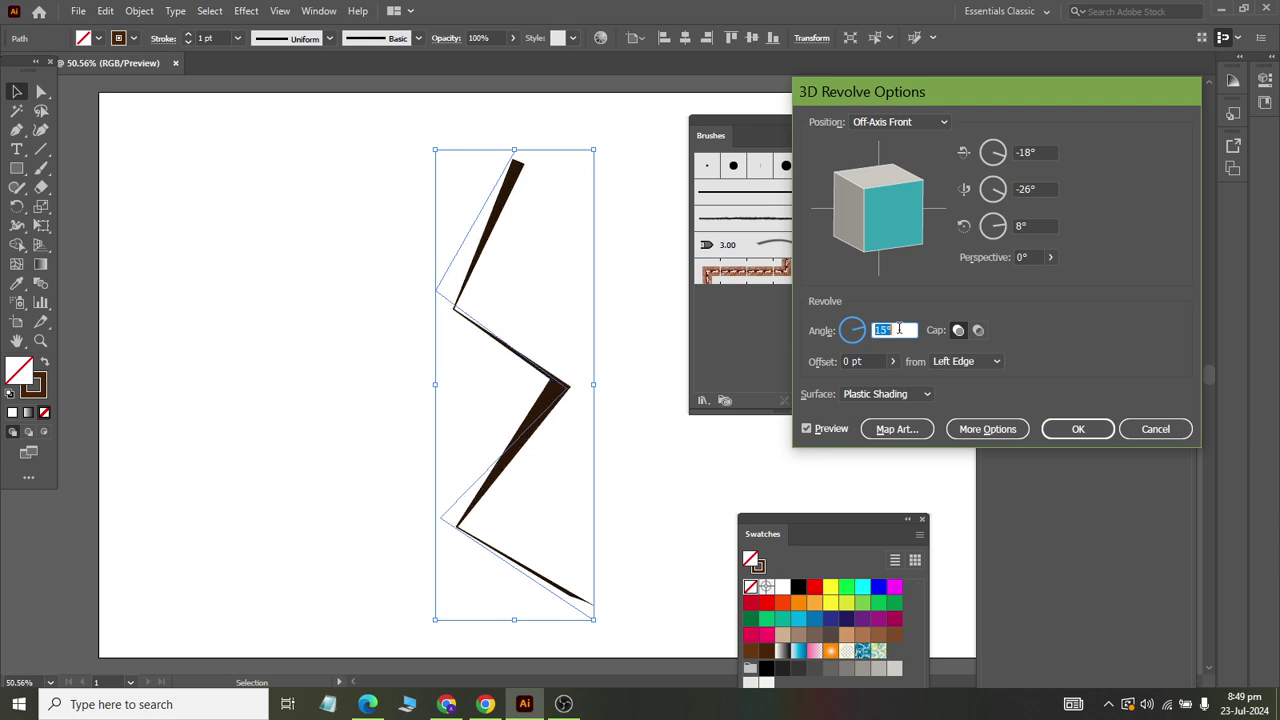
key(Up)
key(Up)
key(Up)
key(Up)
key(Up)
key(Up)
key(Up)
key(Up)
key(Up)
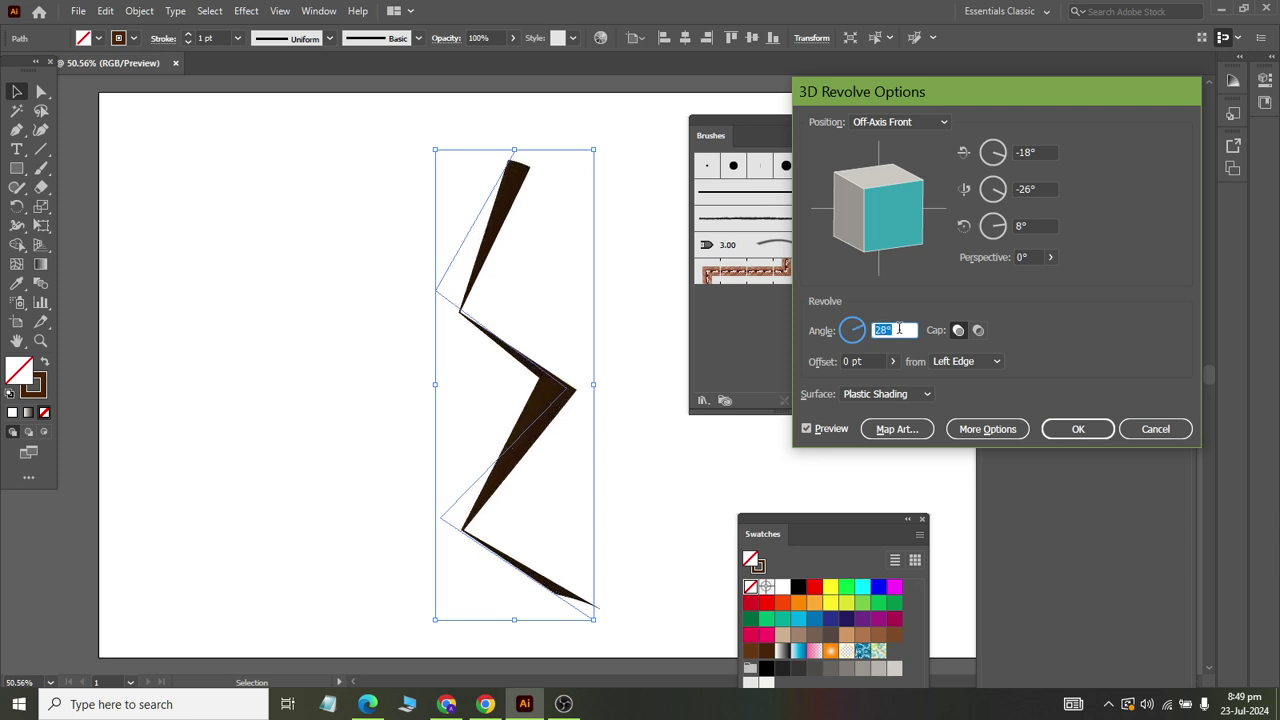
key(Up)
key(Up)
key(Up)
key(Up)
key(Up)
key(Up)
key(Up)
key(Up)
key(Up)
key(Up)
key(Up)
key(Up)
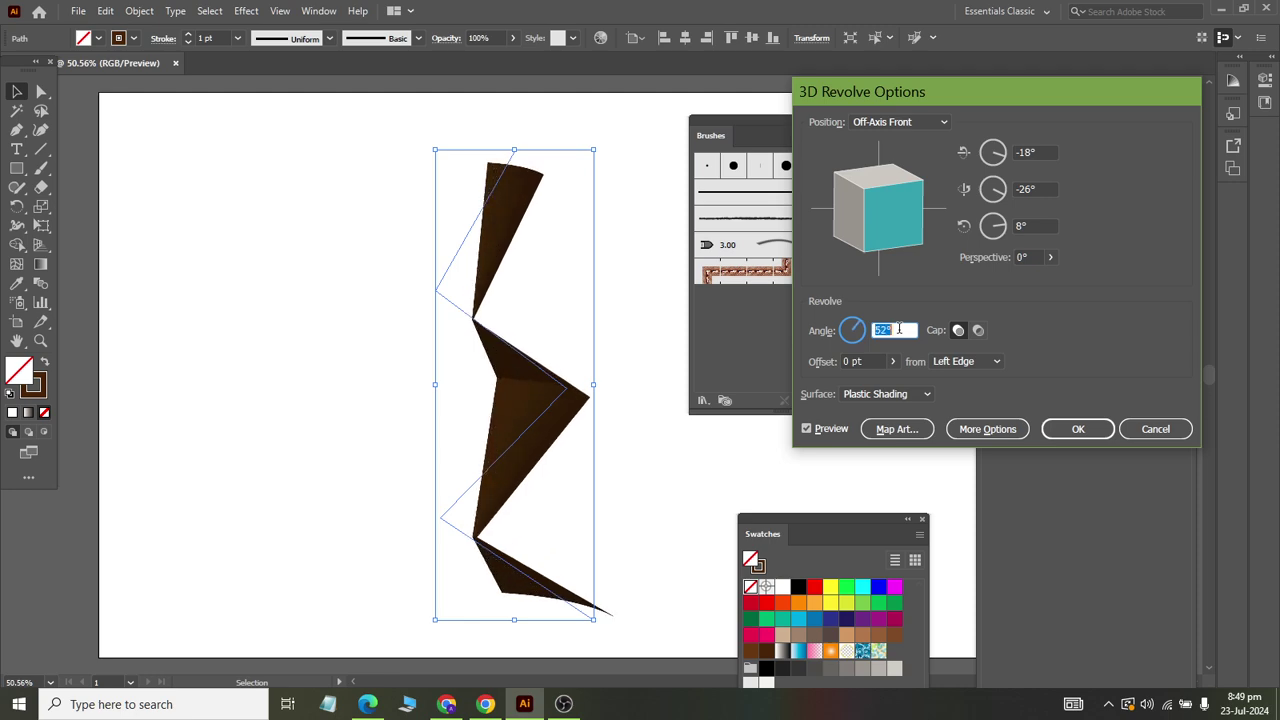
key(Up)
key(Up)
key(Up)
key(Up)
key(Up)
key(Up)
key(Up)
key(Up)
key(Up)
key(Up)
key(Up)
key(Up)
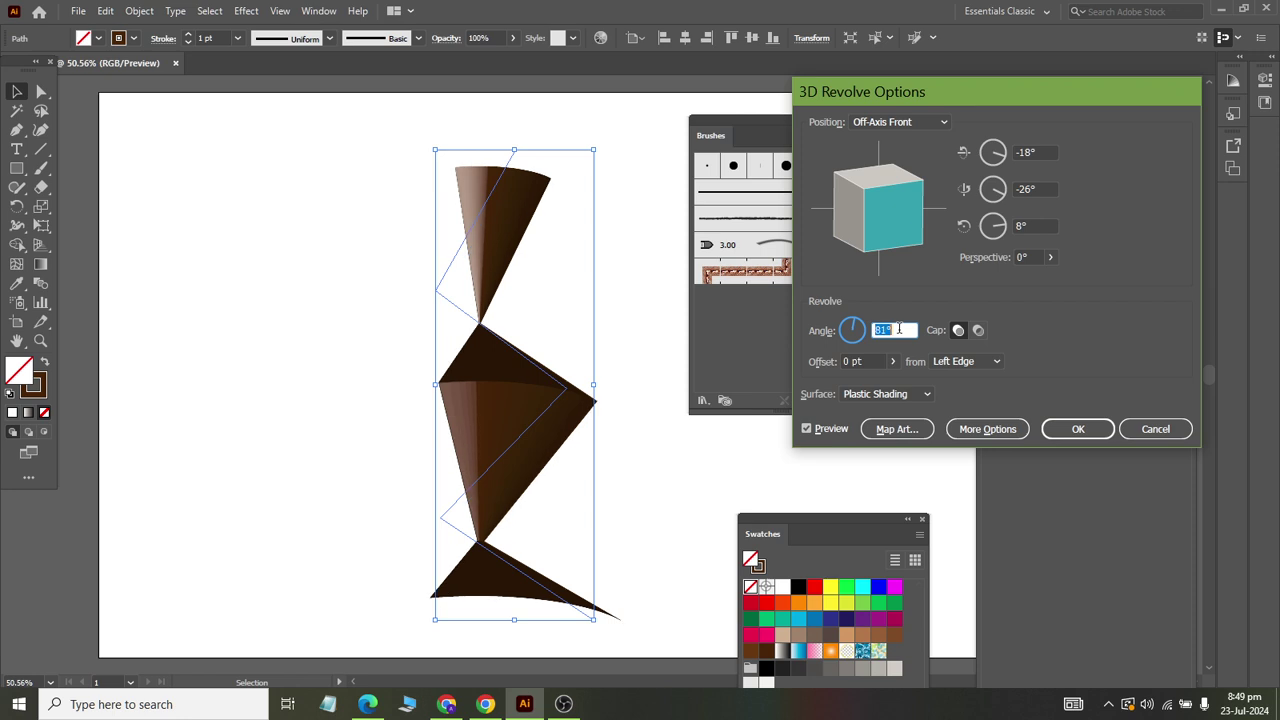
key(Up)
key(Up)
key(Up)
key(Up)
key(Up)
key(Up)
key(Up)
key(Up)
key(Up)
key(Up)
key(Up)
key(Up)
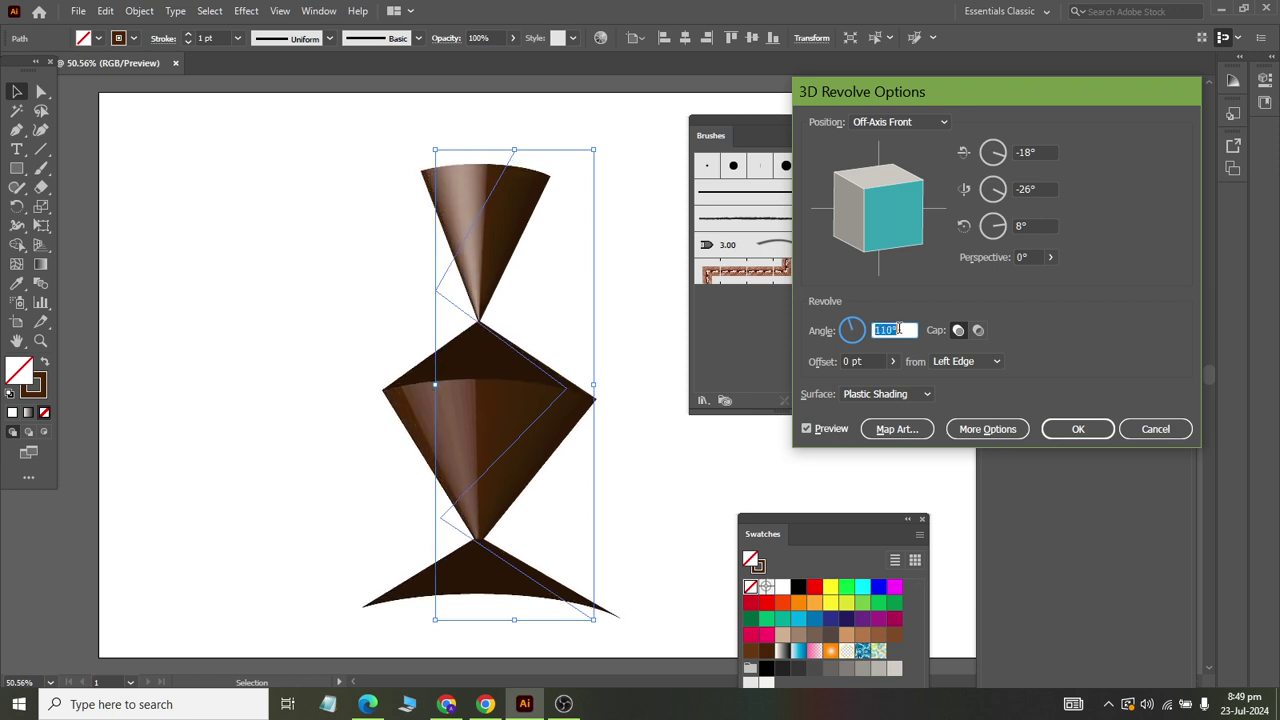
key(Up)
key(Up)
key(Up)
key(Up)
key(Up)
key(Up)
key(Up)
key(Up)
key(Up)
key(Up)
key(Up)
key(Up)
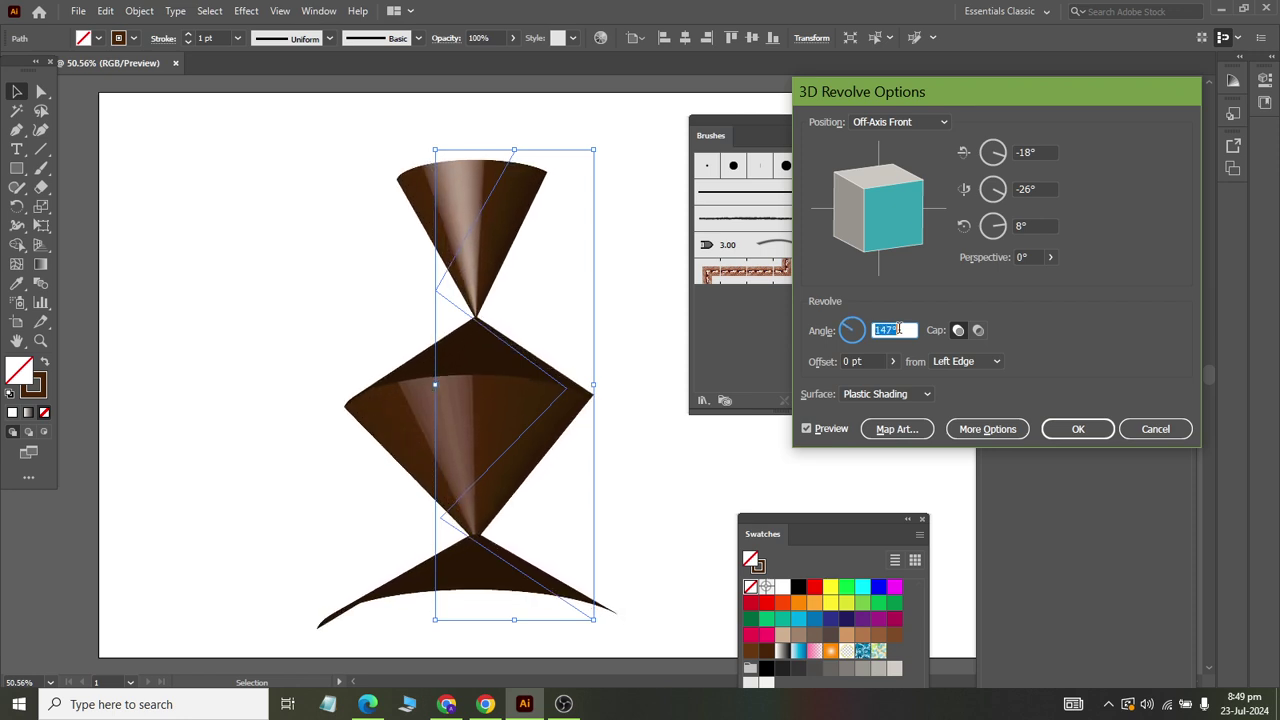
key(Up)
key(Up)
key(Up)
key(Up)
key(Up)
key(Up)
key(Up)
key(Up)
key(Up)
key(Up)
key(Up)
key(Up)
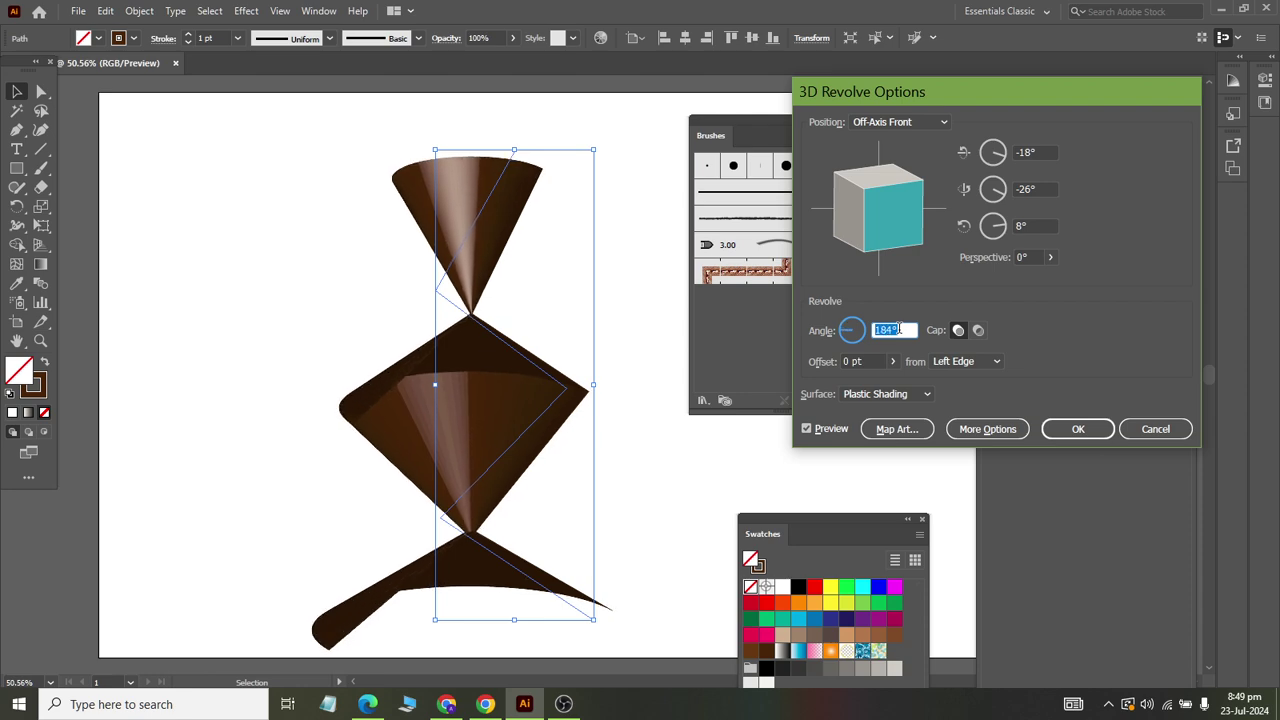
key(Up)
key(Up)
key(Up)
key(Up)
key(Up)
key(Up)
key(Up)
key(Up)
key(Up)
key(Up)
key(Up)
key(Up)
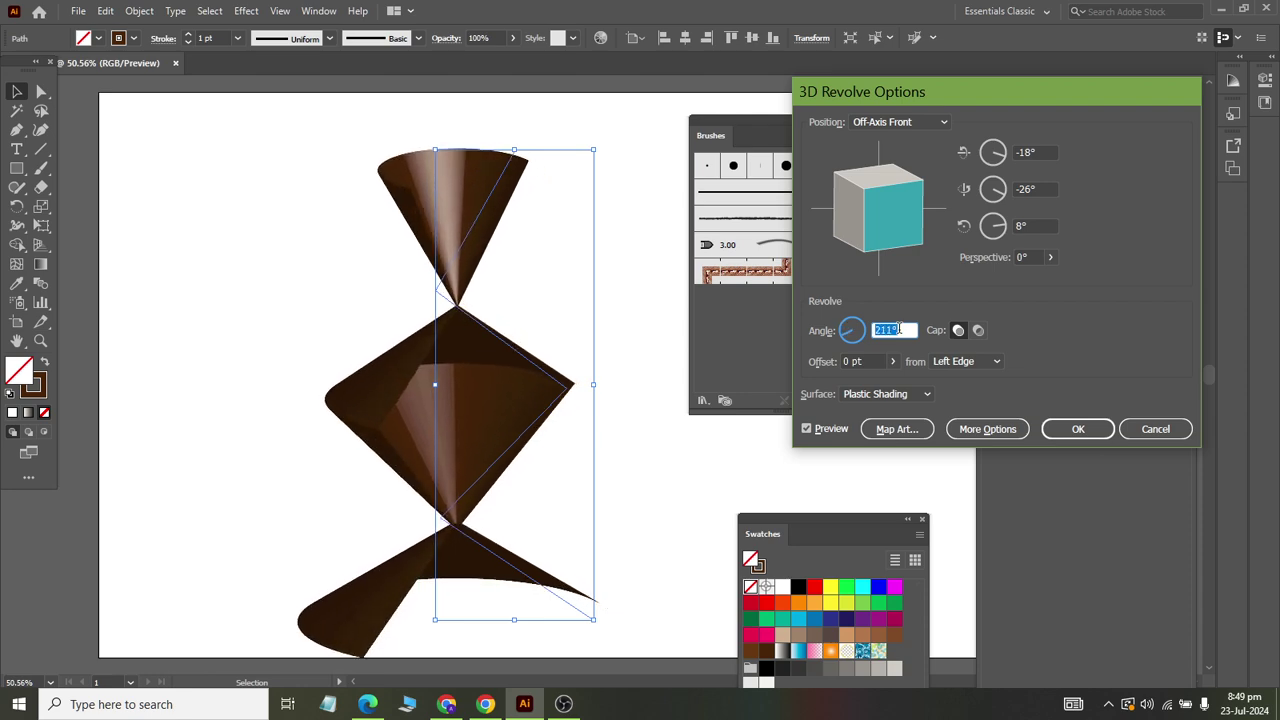
key(Up)
key(Up)
key(Up)
key(Up)
key(Up)
key(Up)
key(Up)
key(Up)
key(Up)
key(Up)
key(Up)
key(Up)
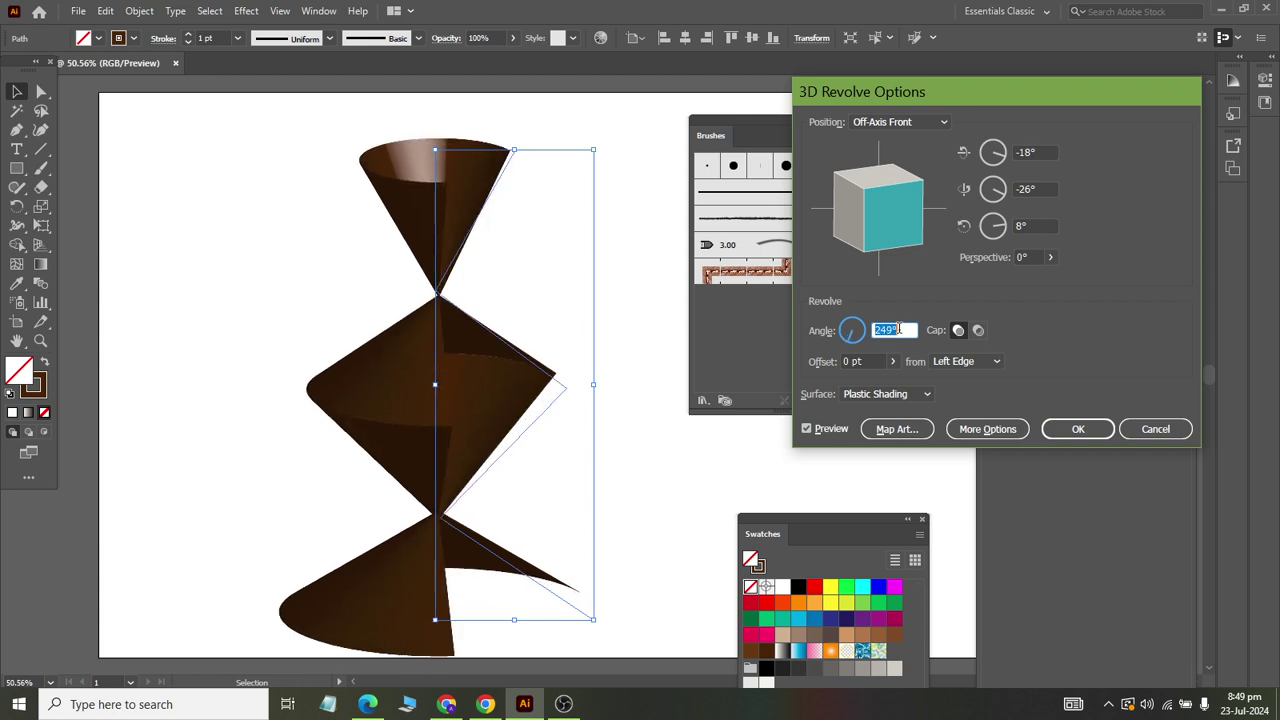
key(Up)
key(Up)
key(Up)
key(Up)
key(Up)
key(Up)
key(Up)
key(Up)
key(Up)
key(Up)
key(Up)
key(Up)
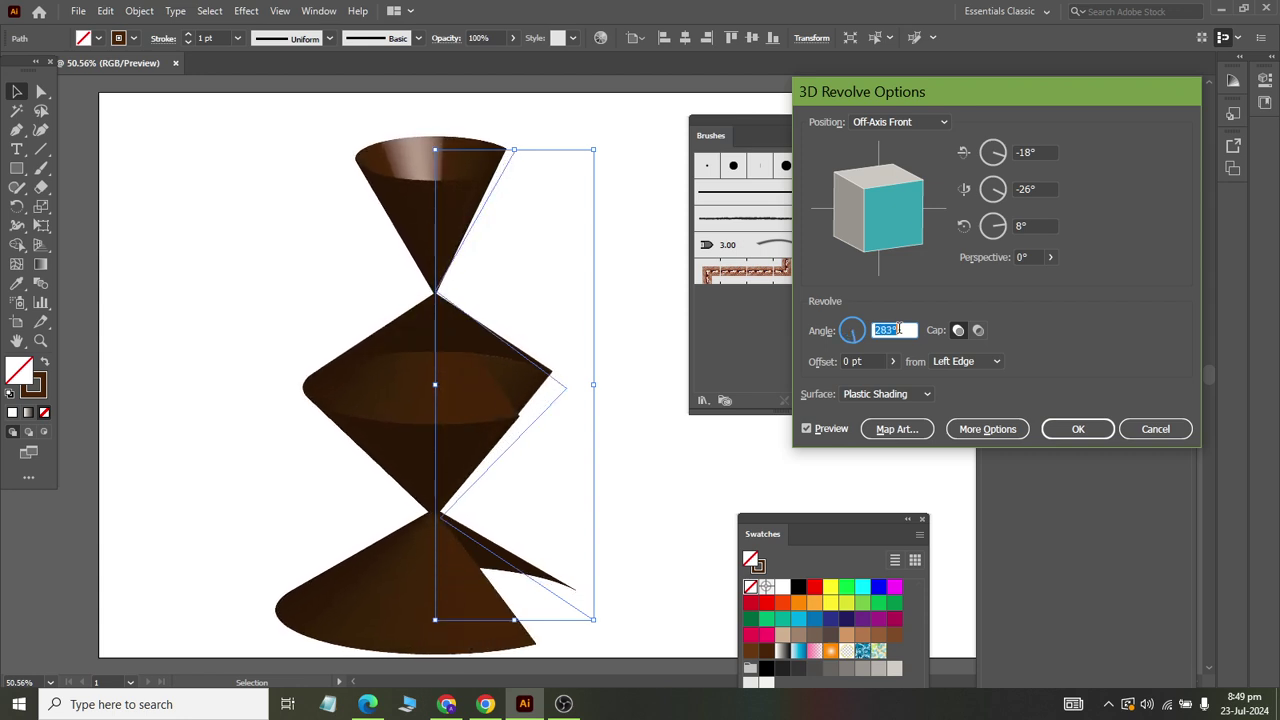
key(Up)
key(Up)
key(Up)
key(Up)
key(Up)
key(Up)
key(Up)
key(Up)
key(Up)
key(Up)
key(Up)
key(Up)
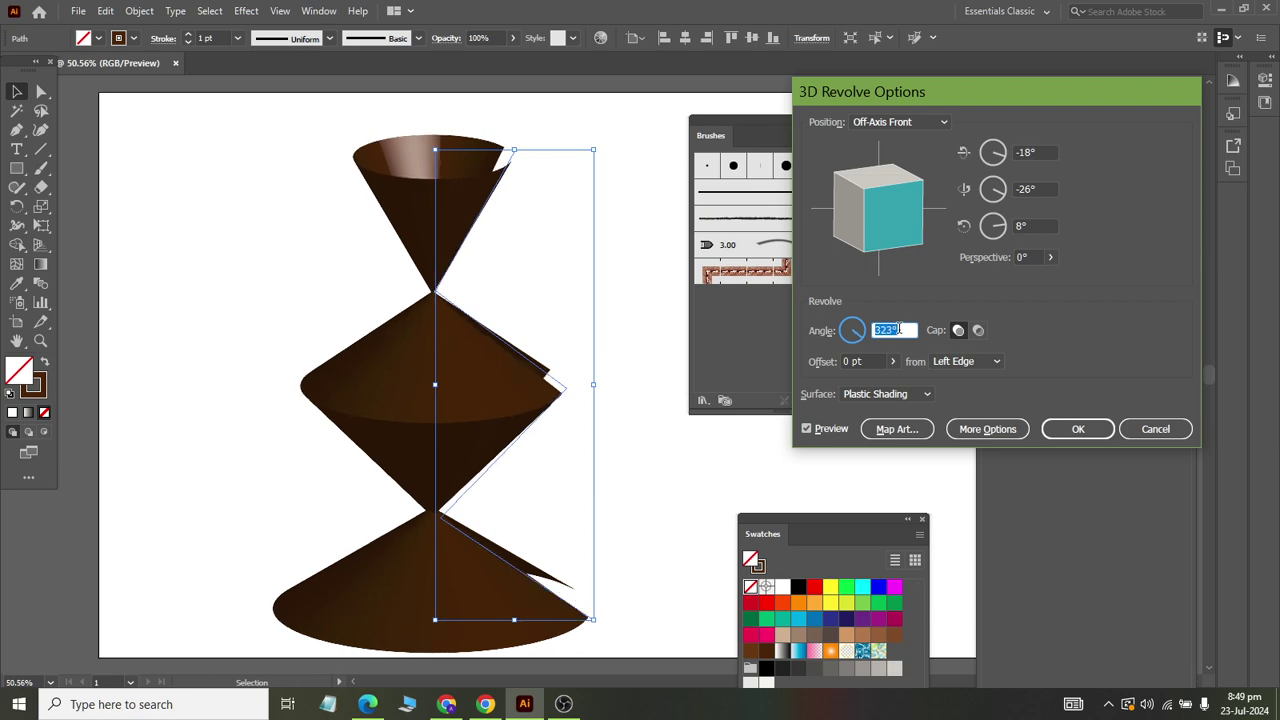
key(Up)
key(Up)
key(Up)
key(Up)
key(Up)
key(Up)
key(Up)
key(Up)
key(Up)
key(Up)
key(Up)
key(Up)
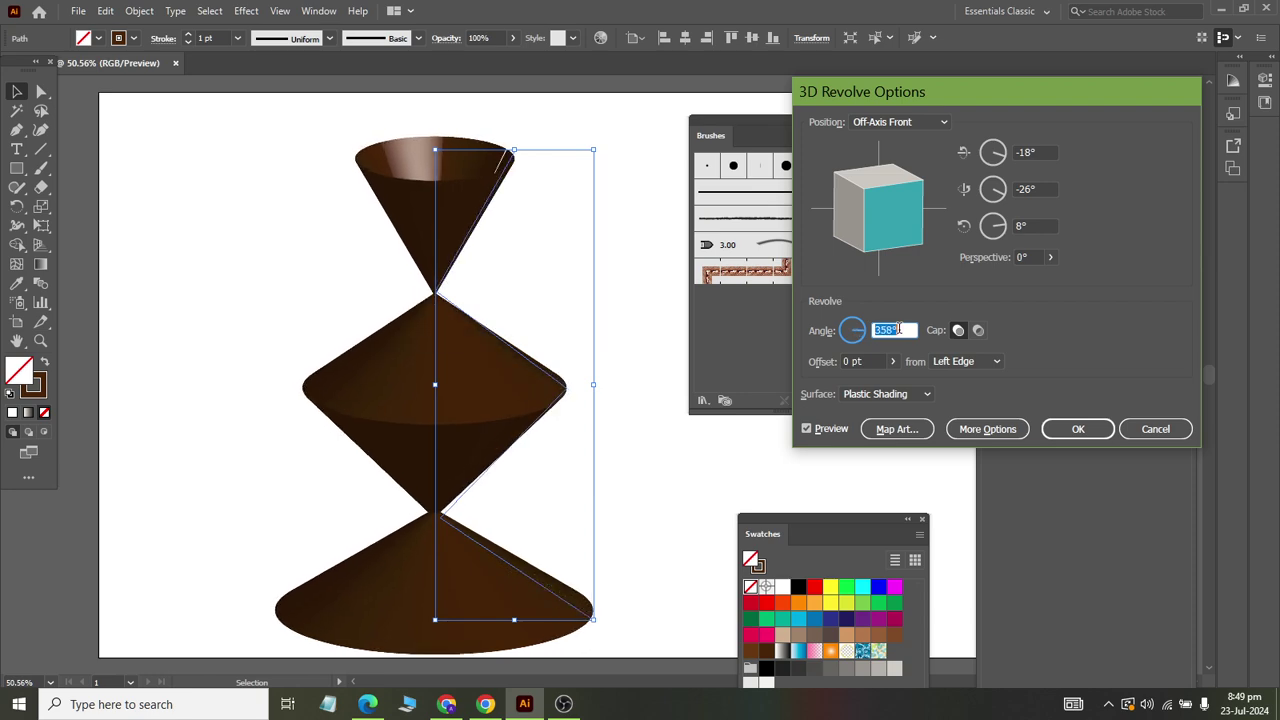
key(Up)
key(Up)
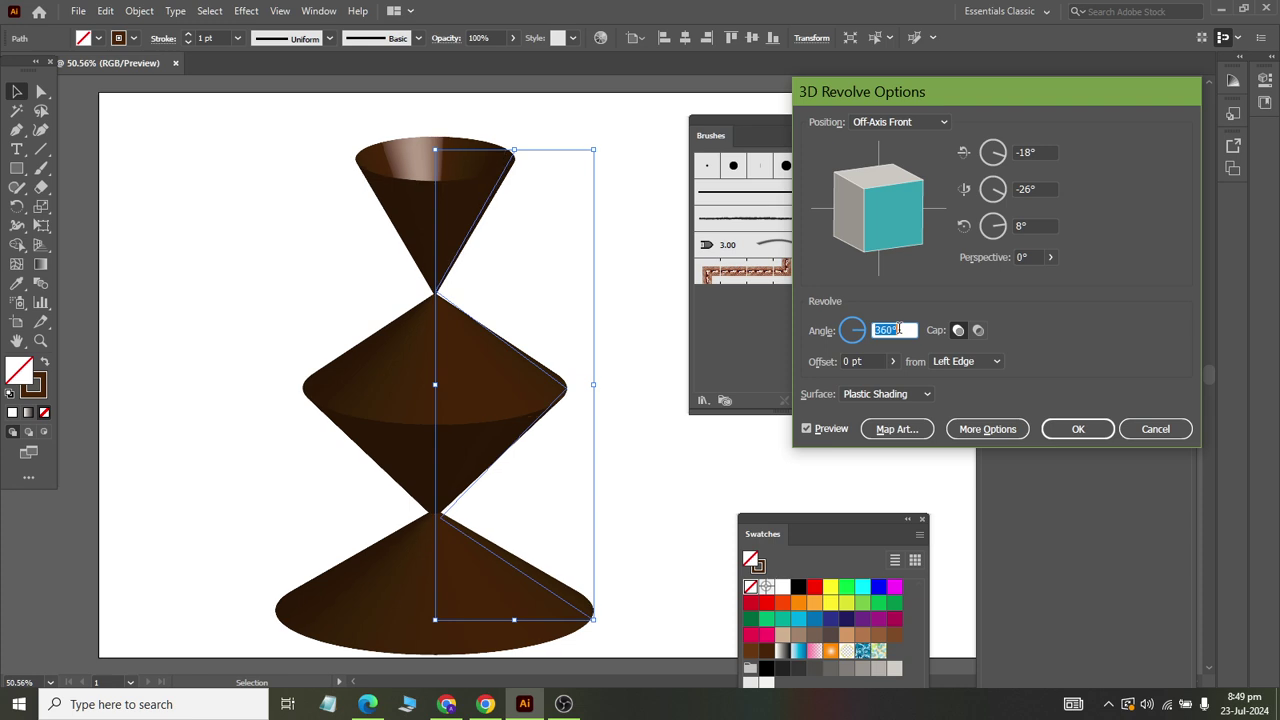
Apply the revolve and reposition the profile's upper and lower junction anchors
click(1078, 428)
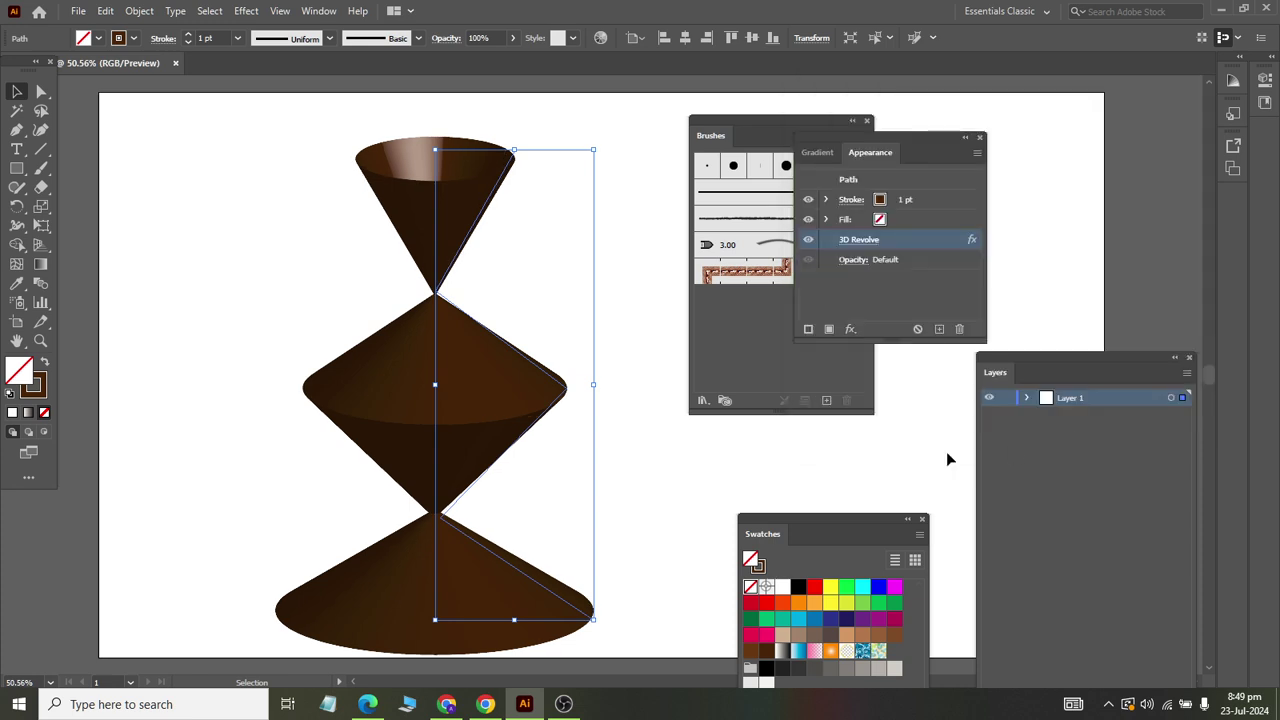
click(40, 93)
click(443, 287)
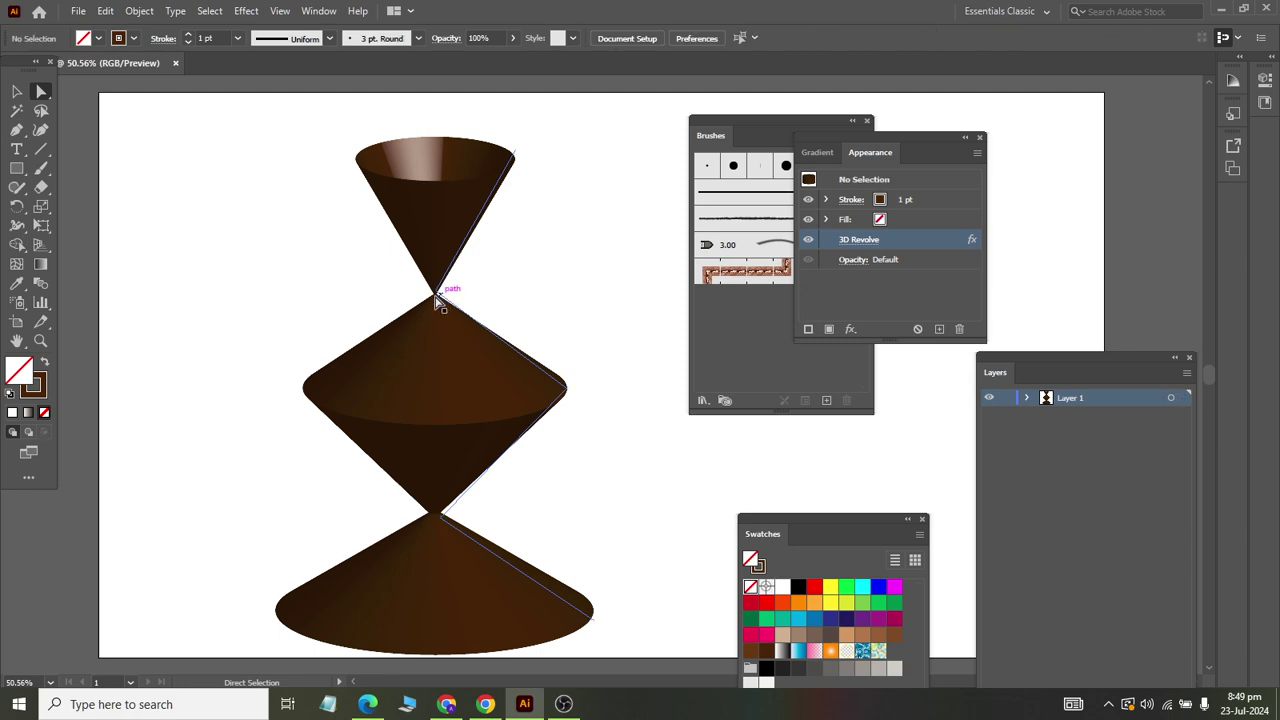
click(437, 292)
drag(437, 292, 479, 297)
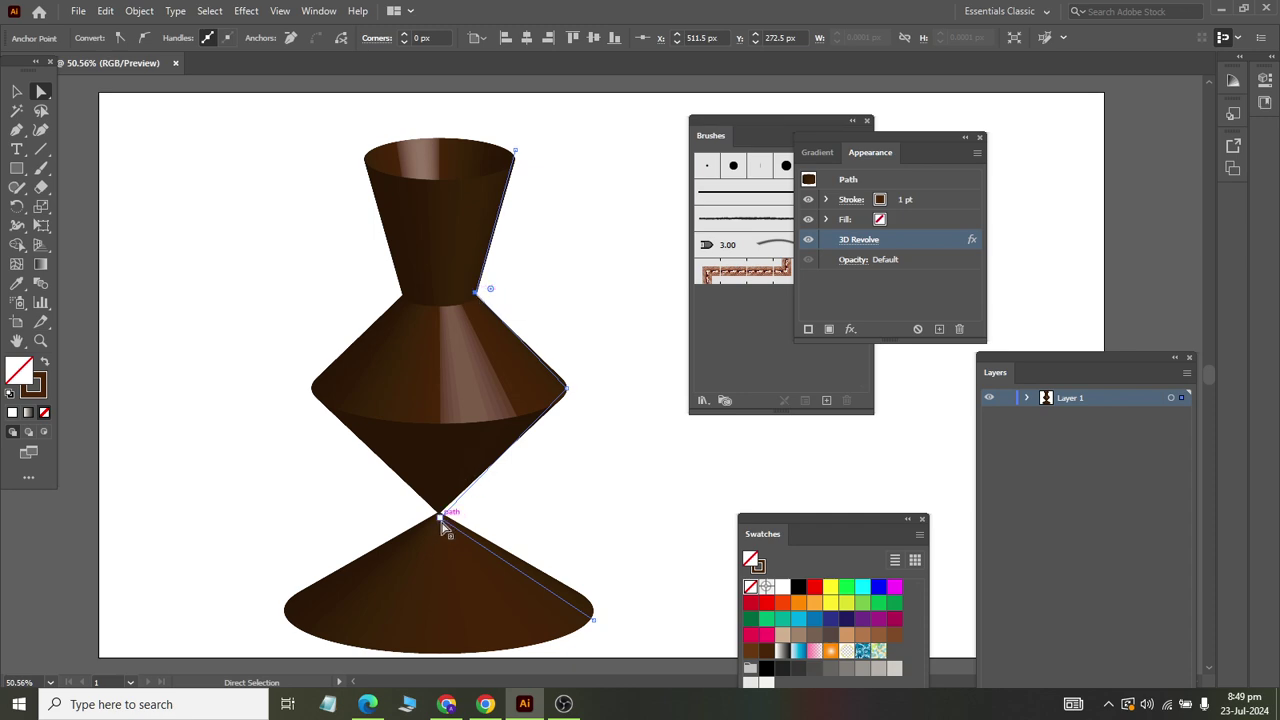
drag(441, 519, 487, 521)
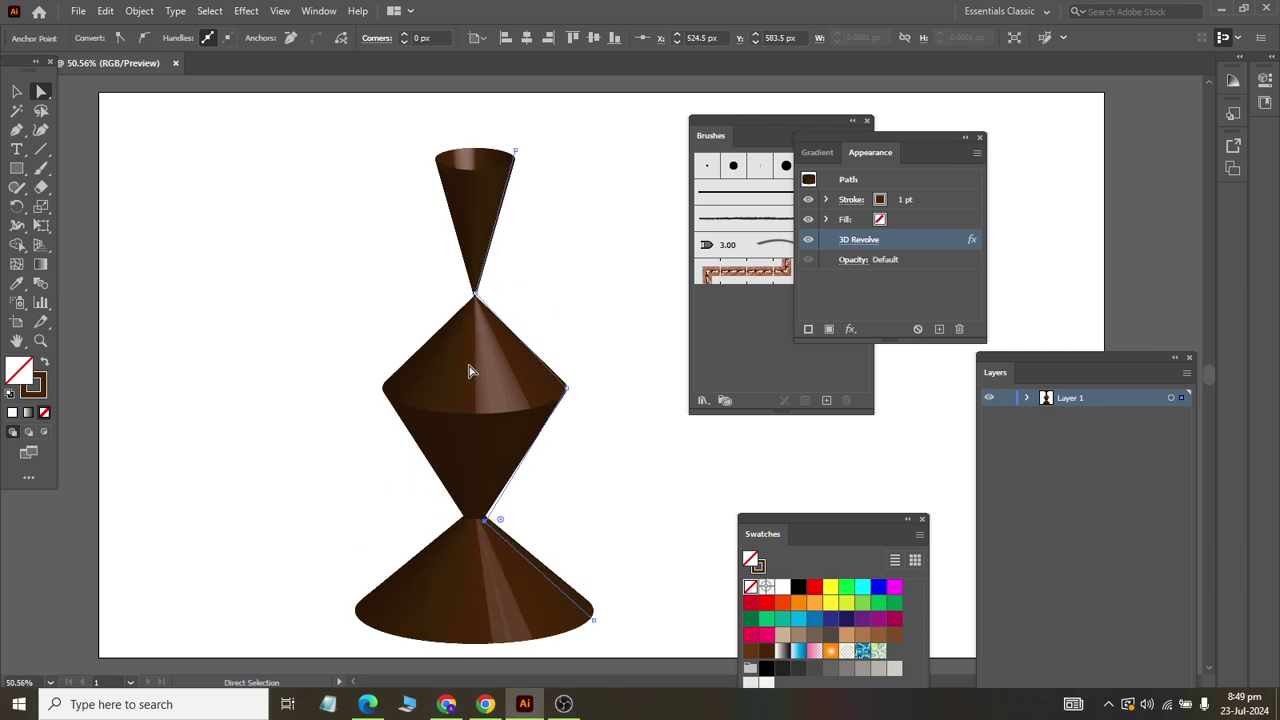
key(ctrl+z)
click(441, 519)
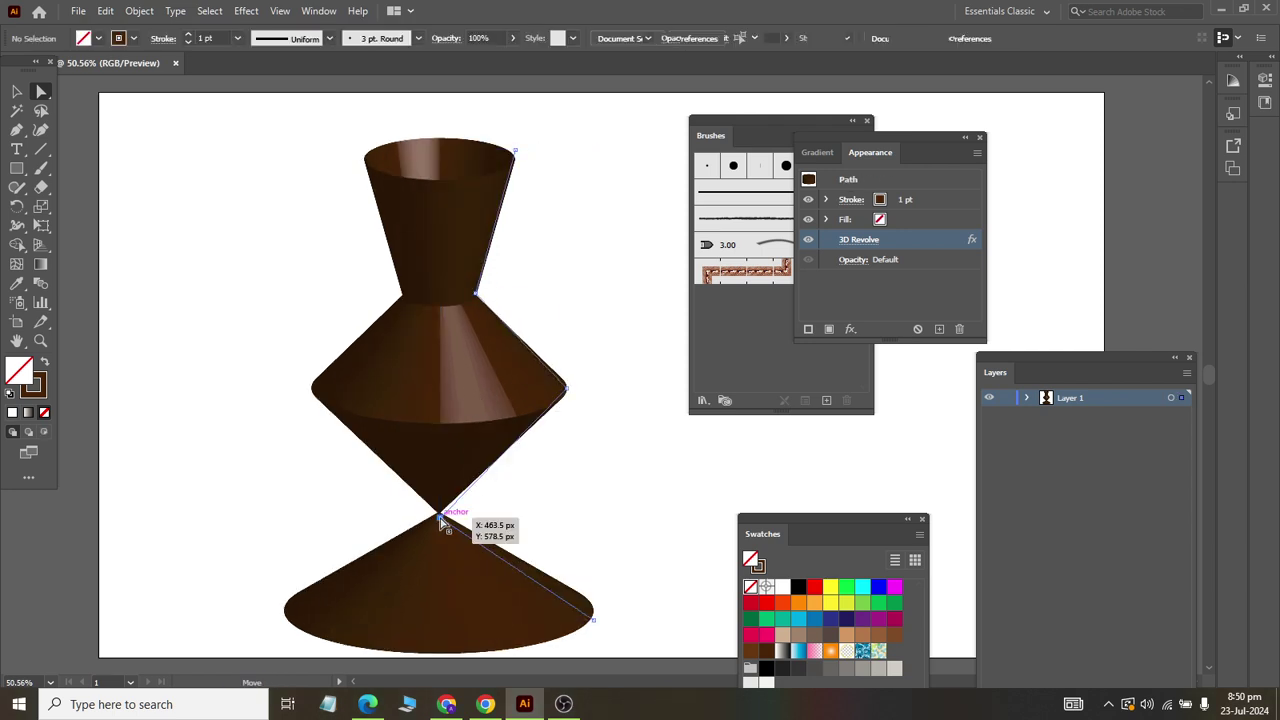
drag(441, 519, 504, 508)
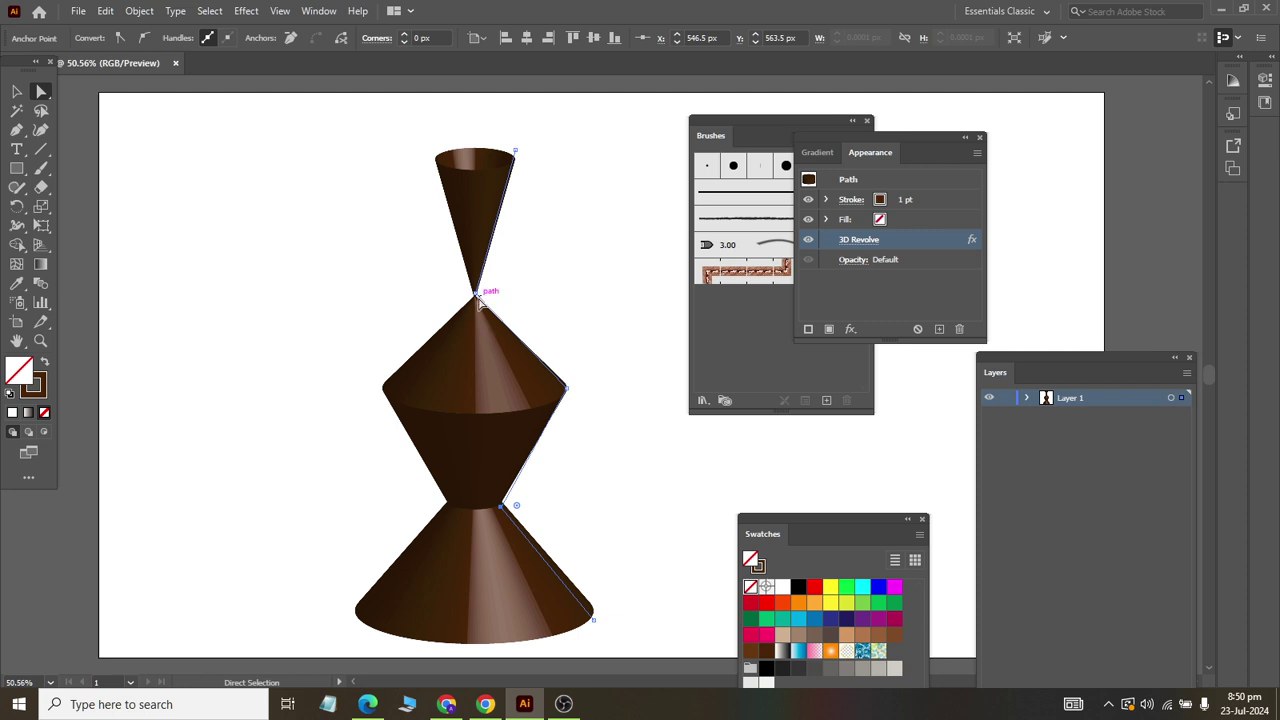
drag(476, 298, 502, 290)
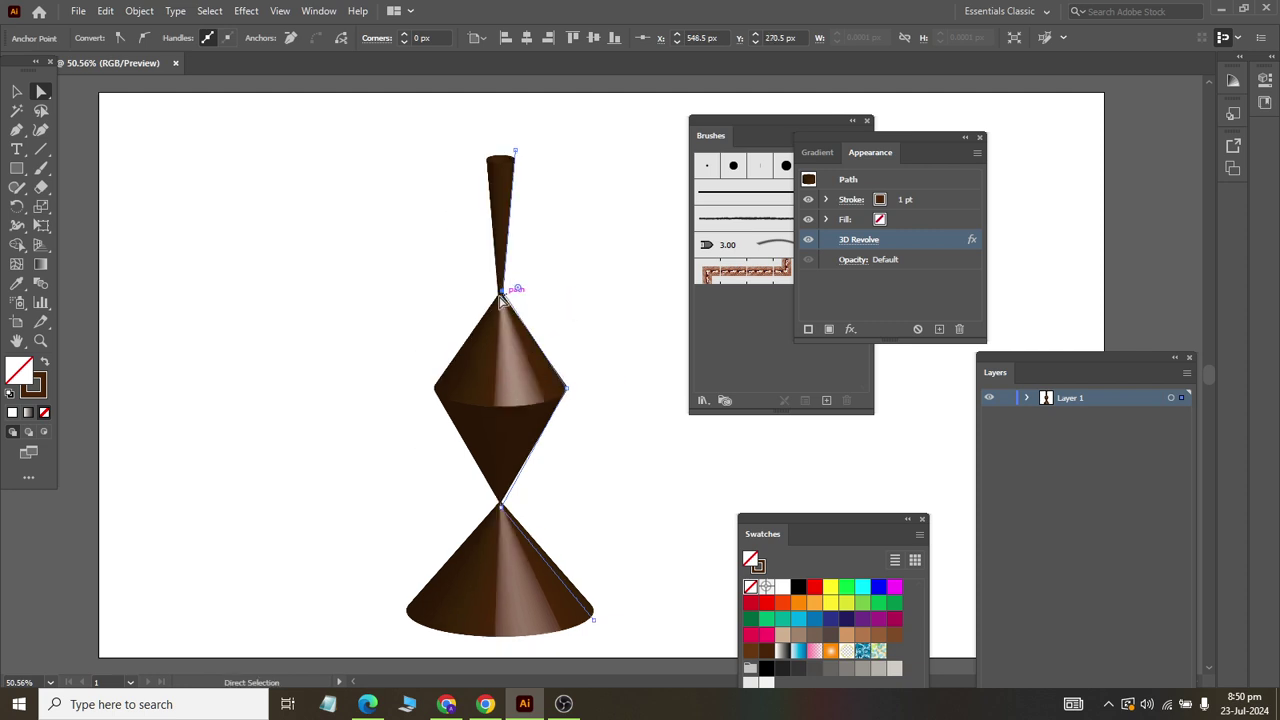
drag(501, 293, 429, 297)
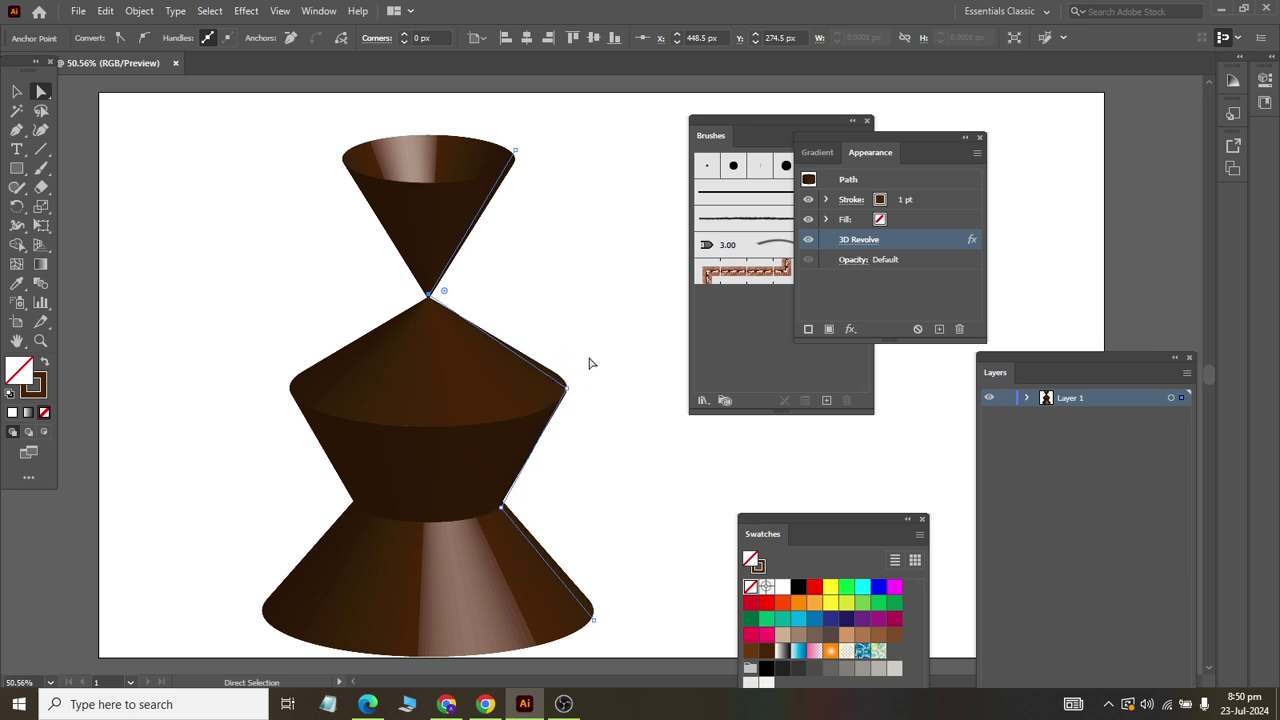
Make the body's side and bowl-top anchors smooth, shifting the bowl-top to slim the neck
drag(590, 360, 553, 445)
click(142, 38)
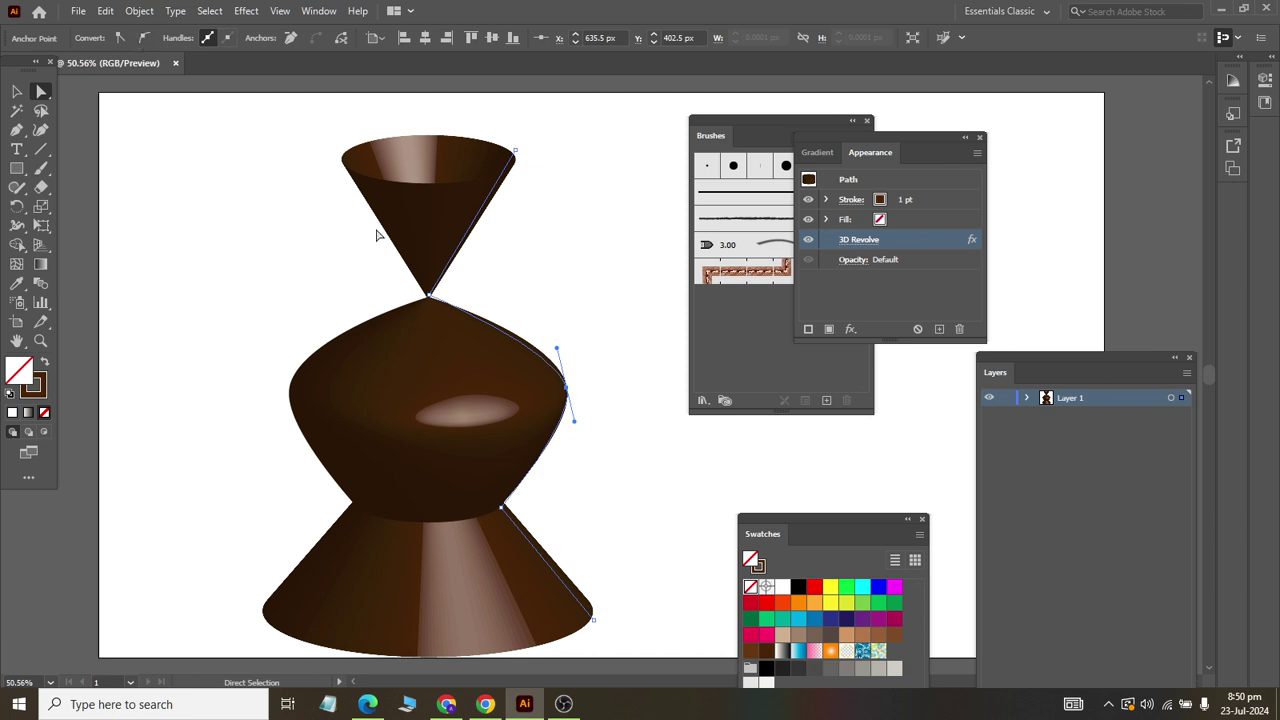
click(428, 298)
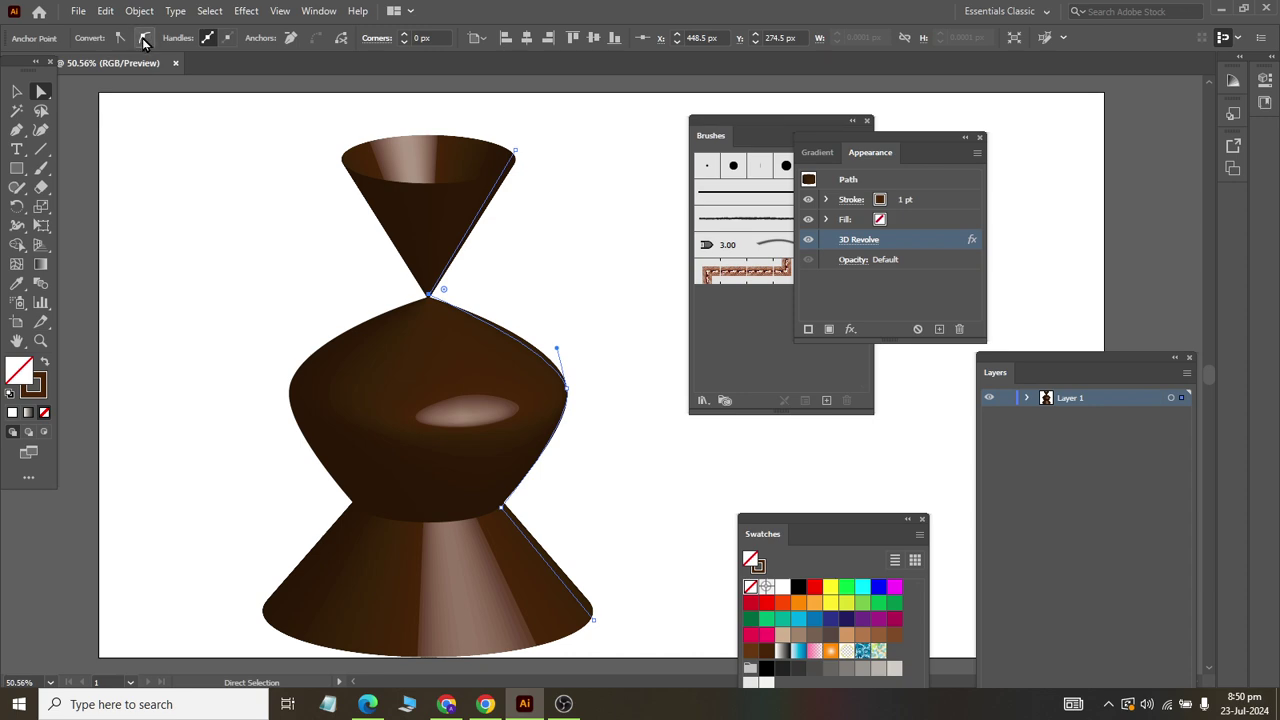
click(143, 38)
click(430, 298)
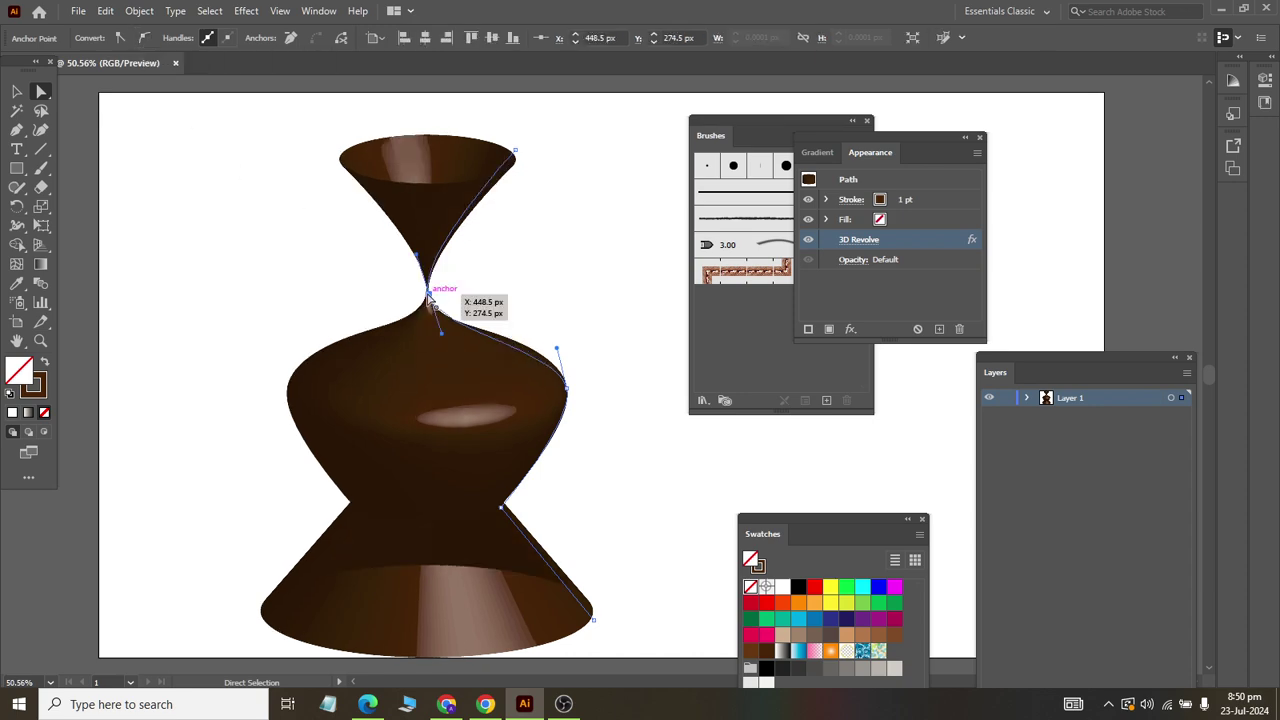
drag(428, 298, 457, 299)
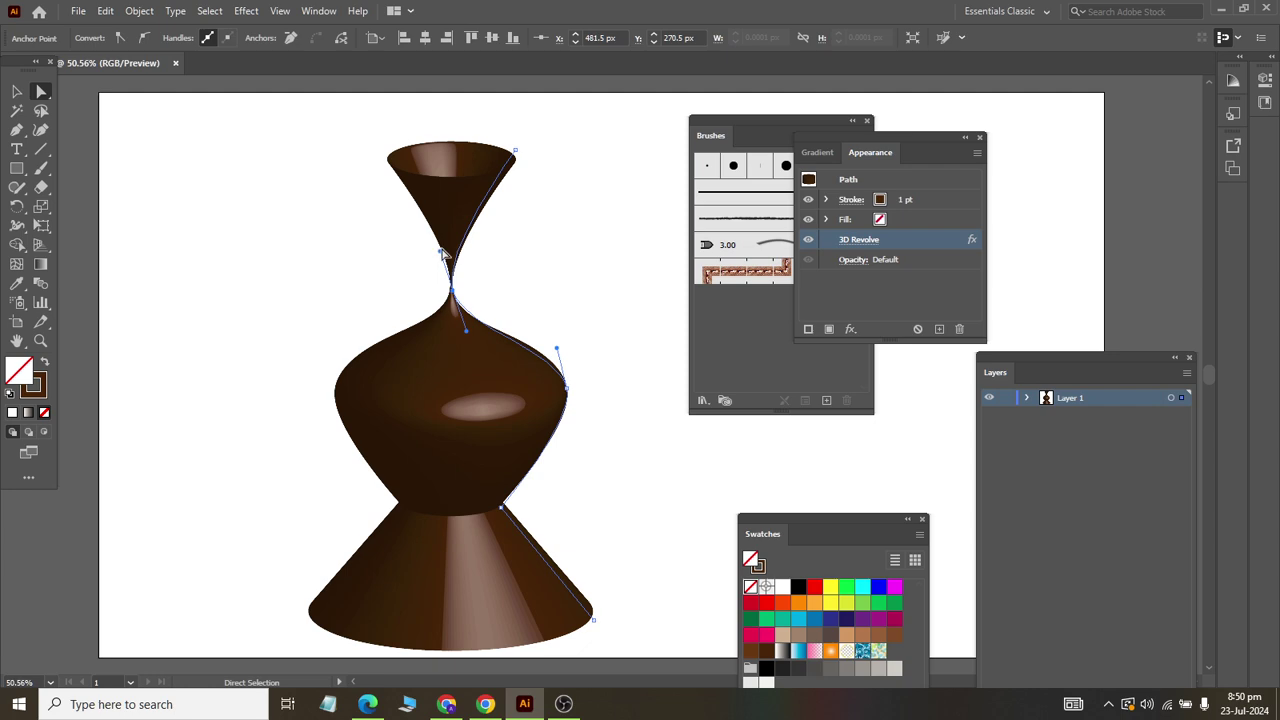
Drag curve handles to bend the neck, round the shoulder and round the body's bottom
drag(440, 256, 430, 206)
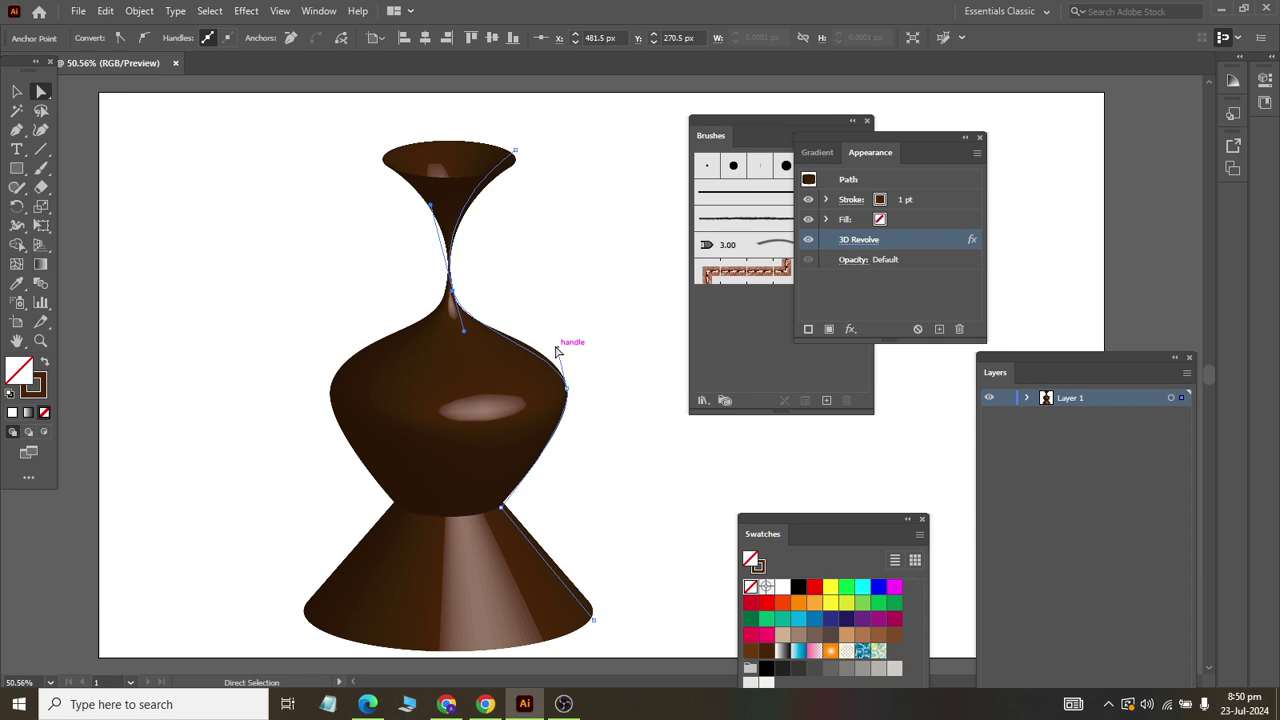
drag(559, 352, 562, 309)
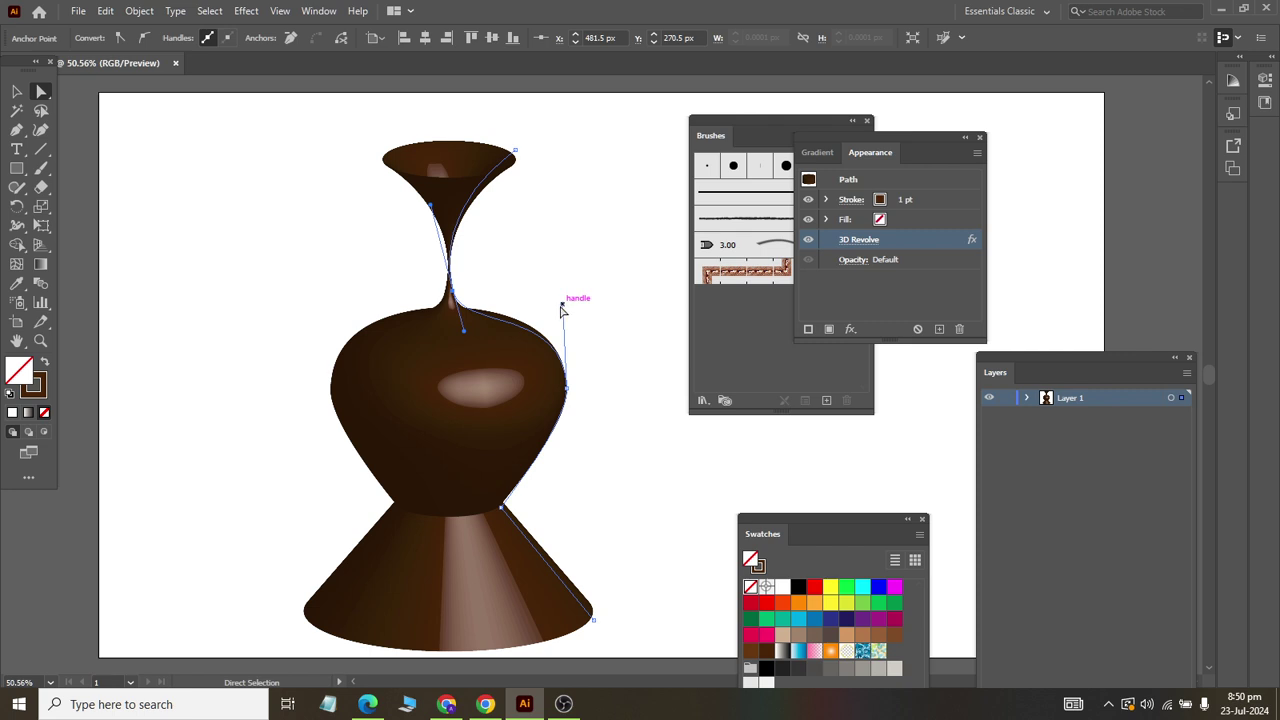
drag(567, 389, 575, 454)
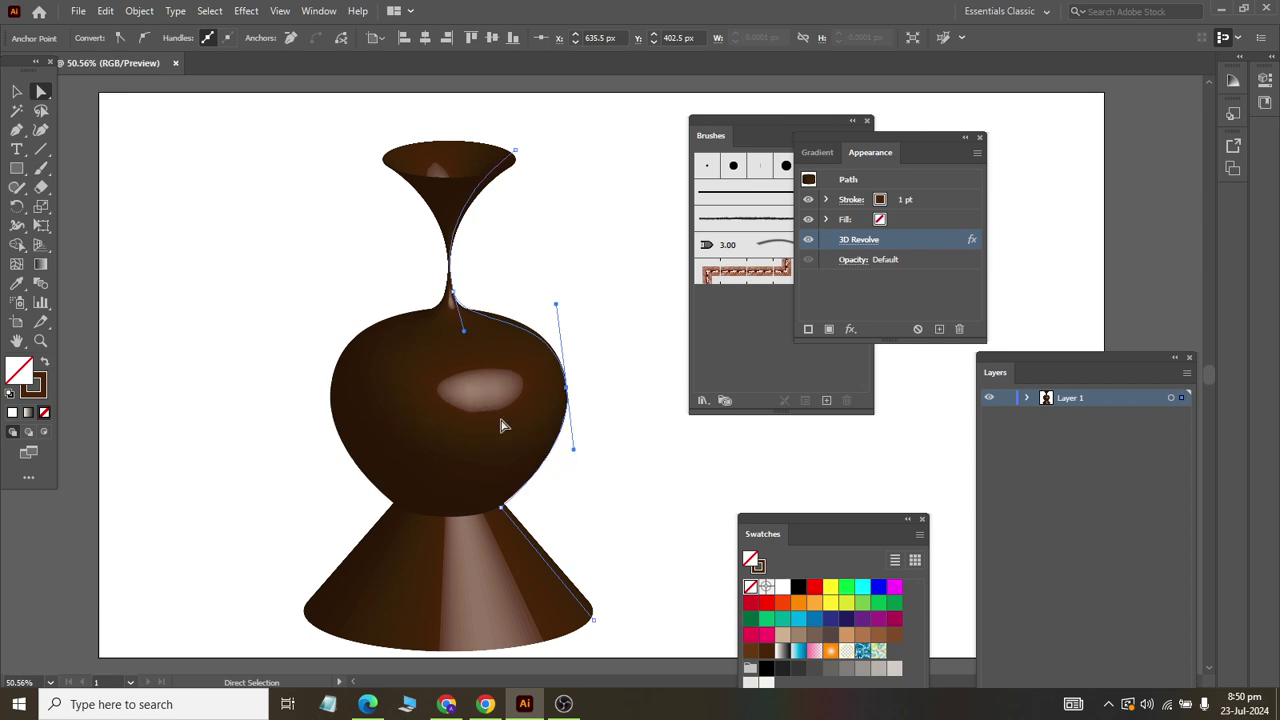
click(17, 92)
Move the vase to the left and pull its rim anchor out to a moderate flare
click(257, 337)
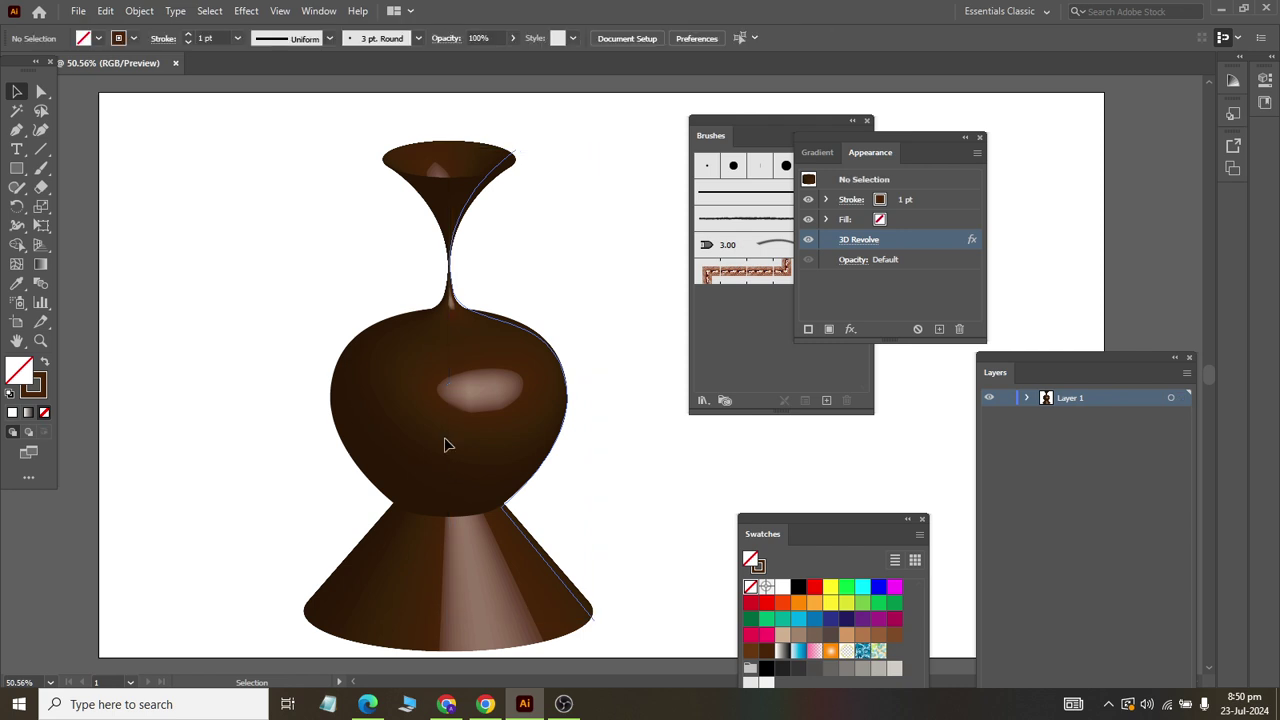
drag(452, 455, 259, 408)
click(42, 92)
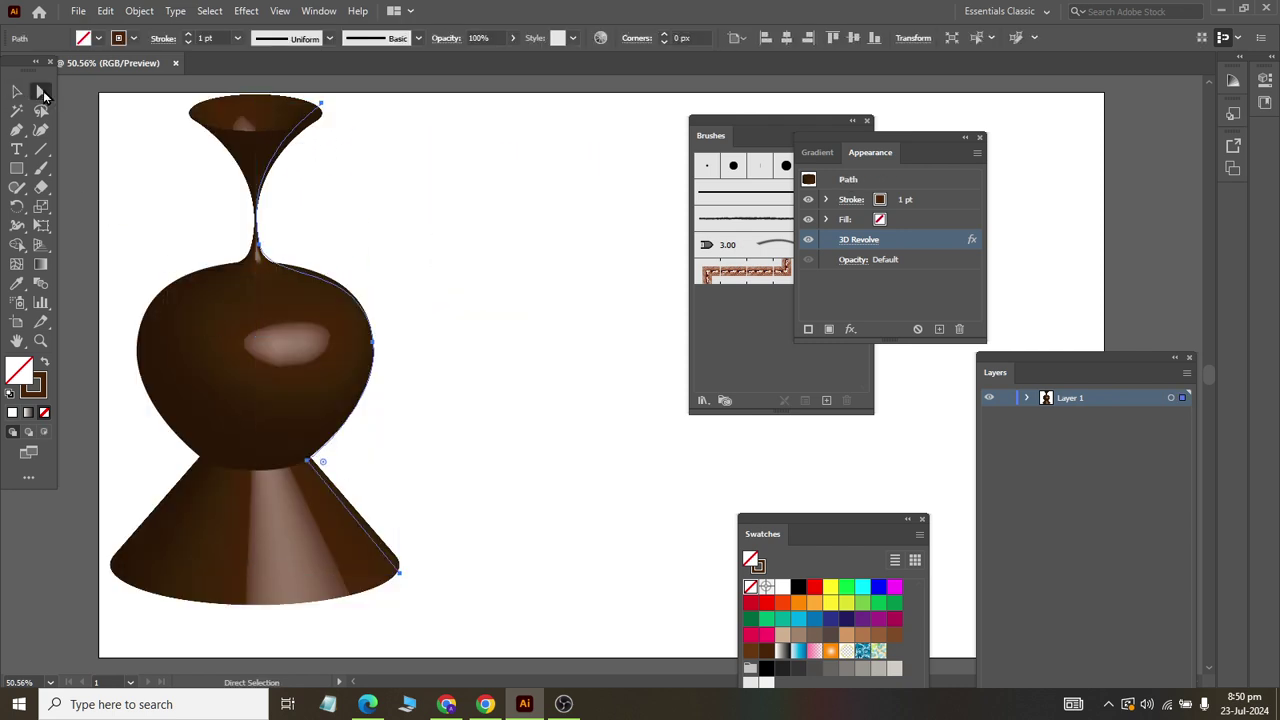
mouse_move(321, 102)
mouse_down()
mouse_move(295, 95)
mouse_move(257, 118)
mouse_move(540, 356)
mouse_up()
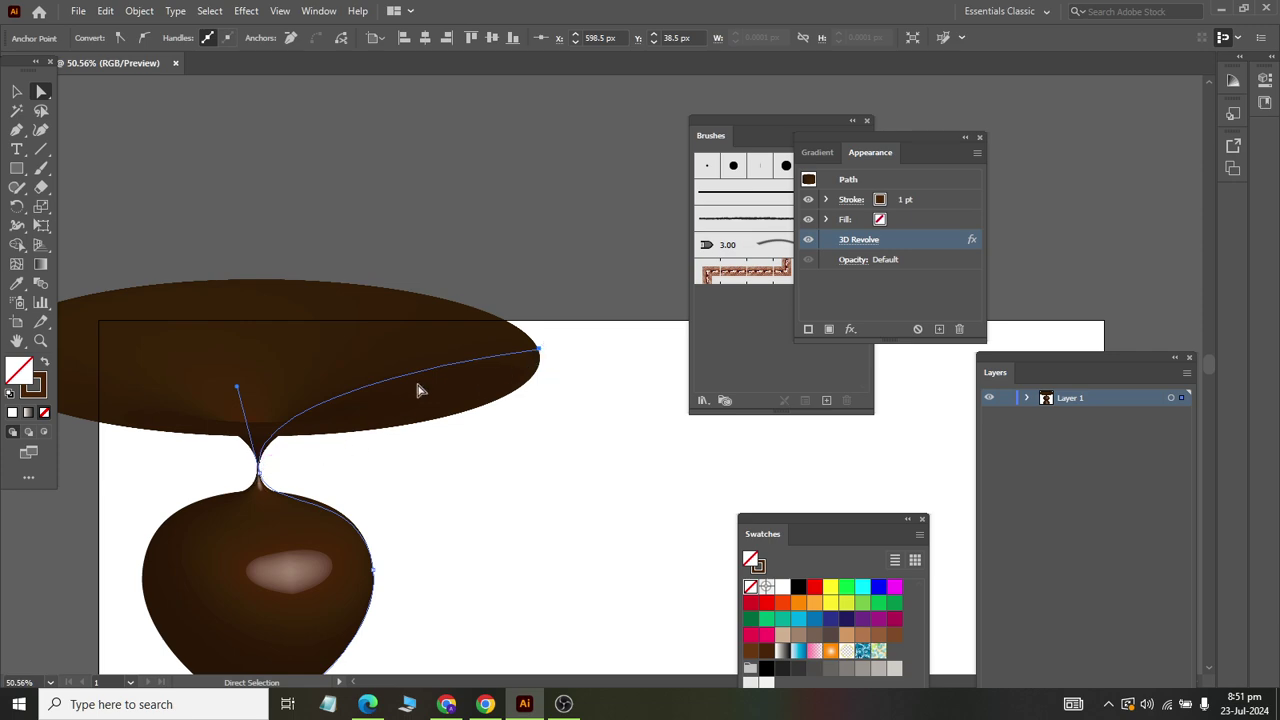
drag(537, 354, 365, 333)
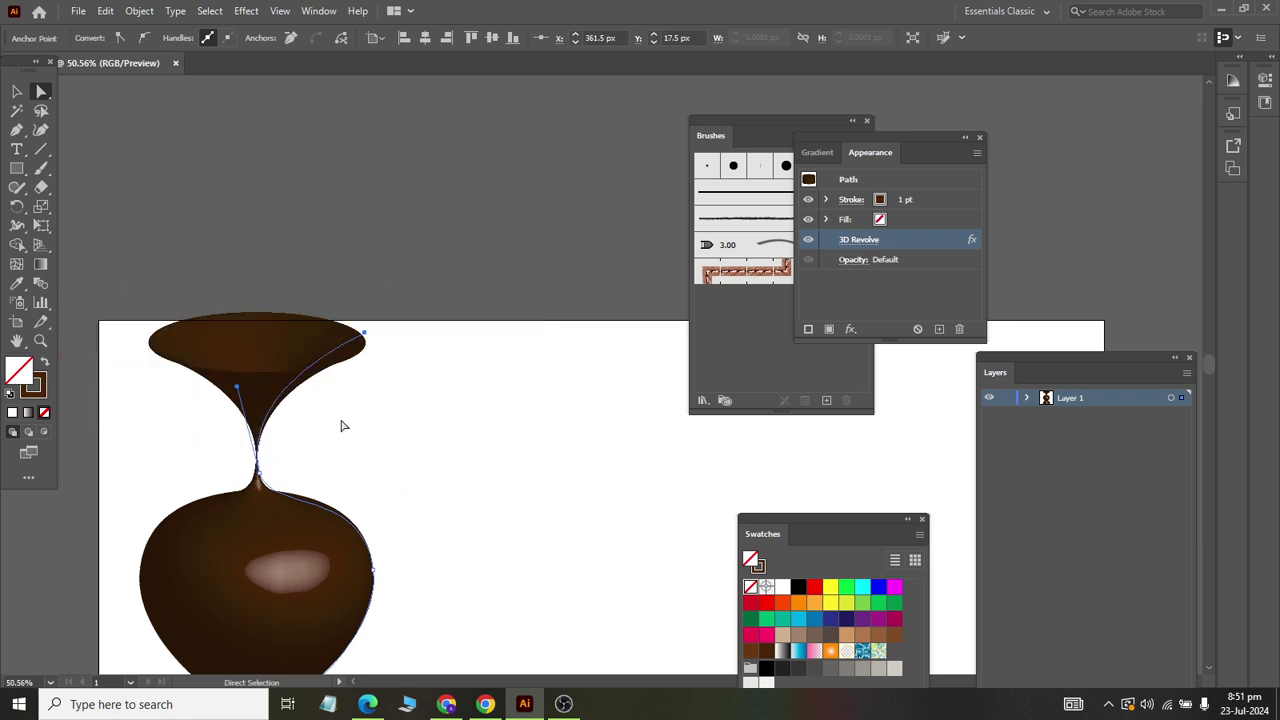
key(p)
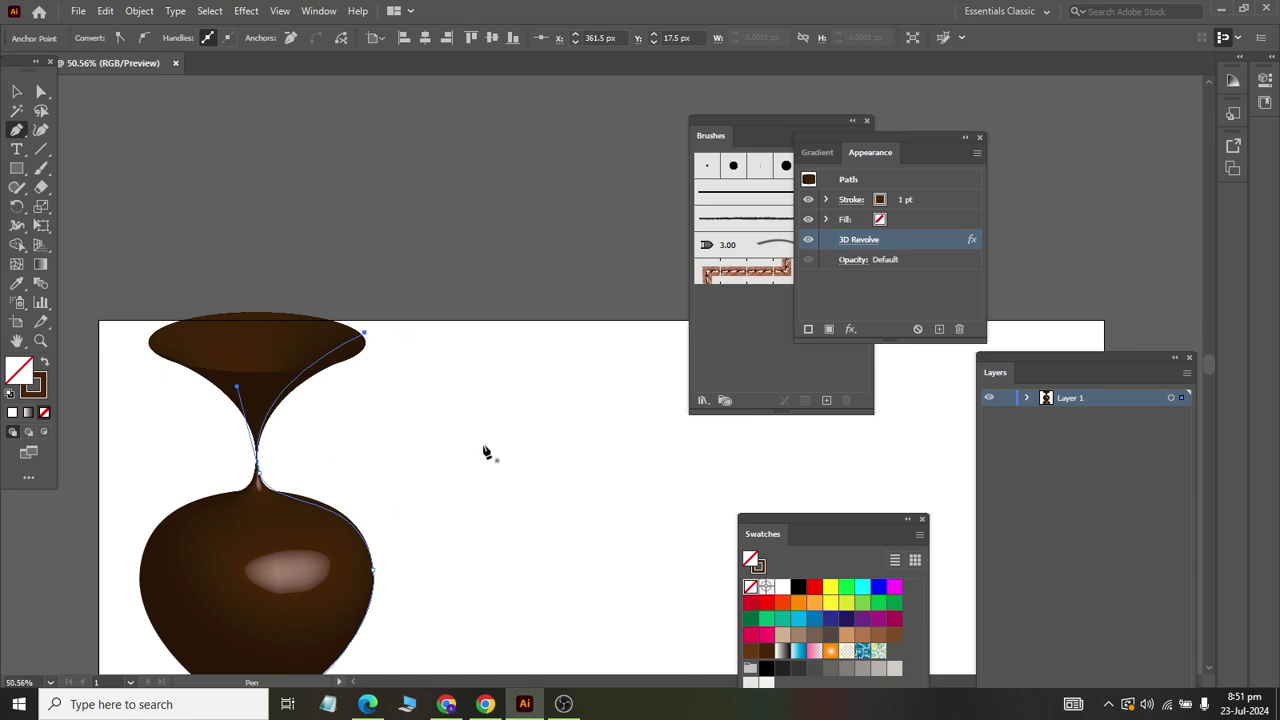
Draw the top of the bottle profile: the cap and the narrow neck notch
drag(487, 385, 543, 389)
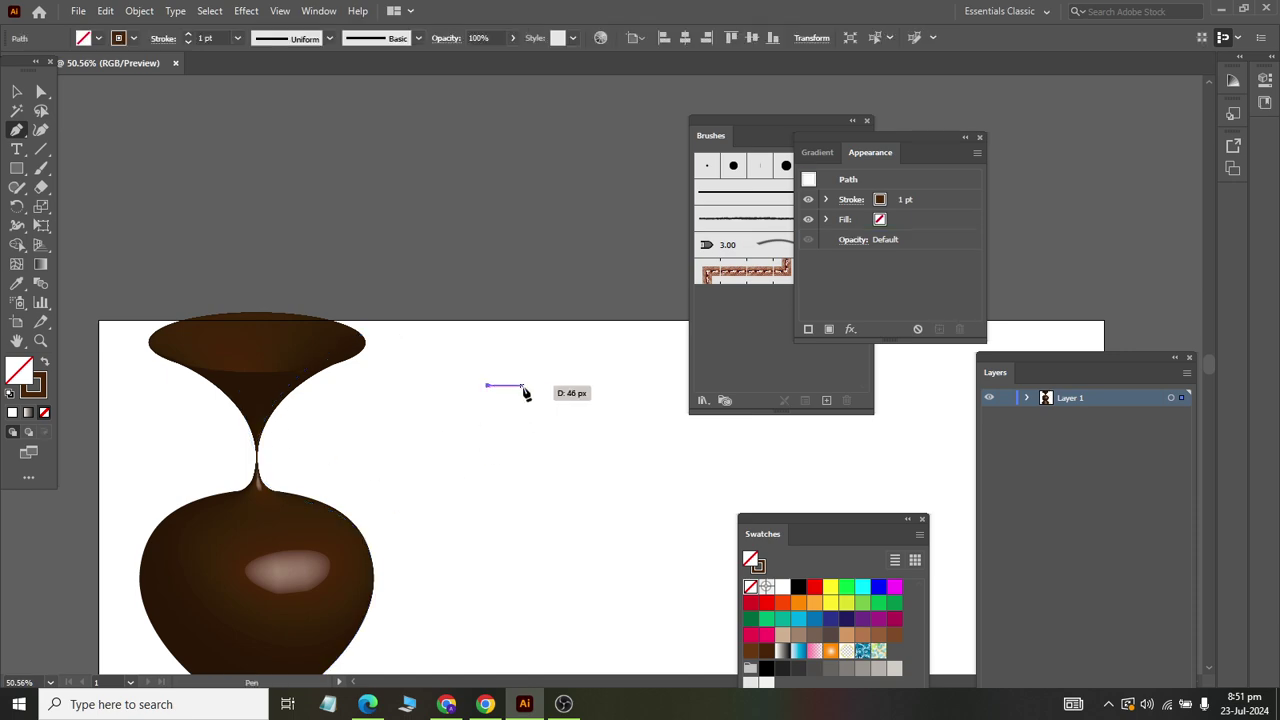
click(541, 385)
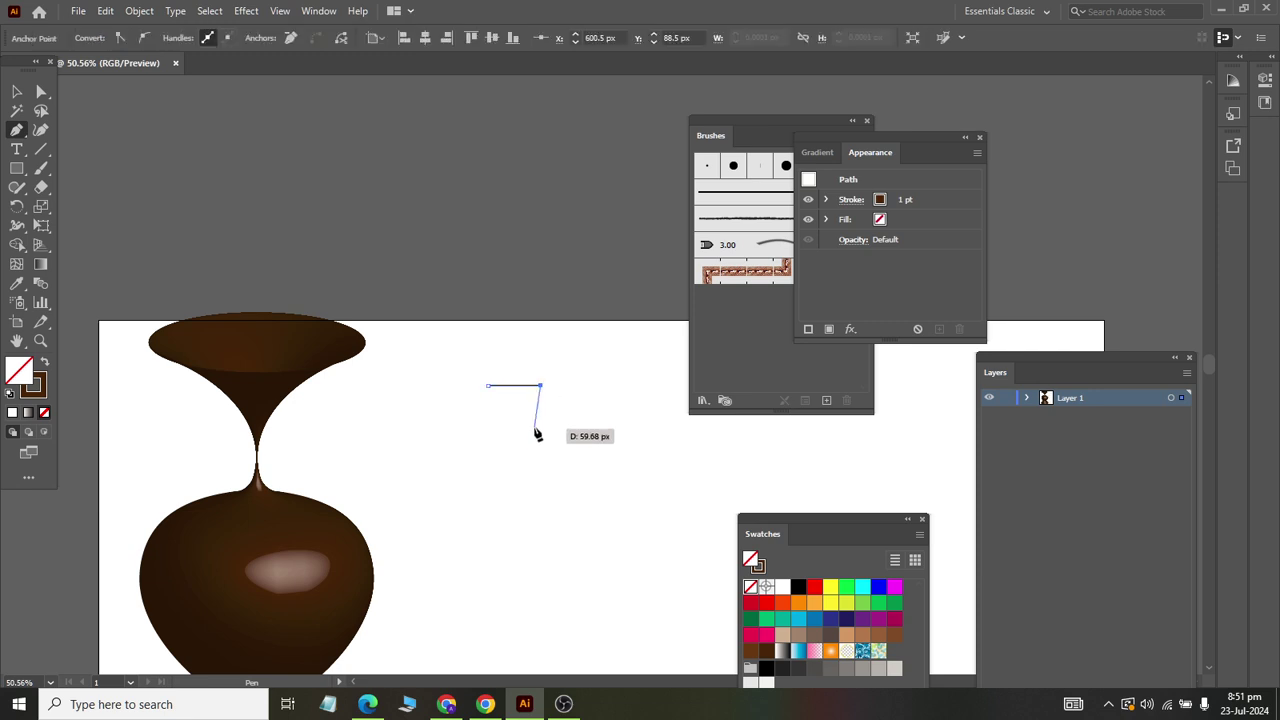
click(541, 430)
drag(541, 432, 503, 432)
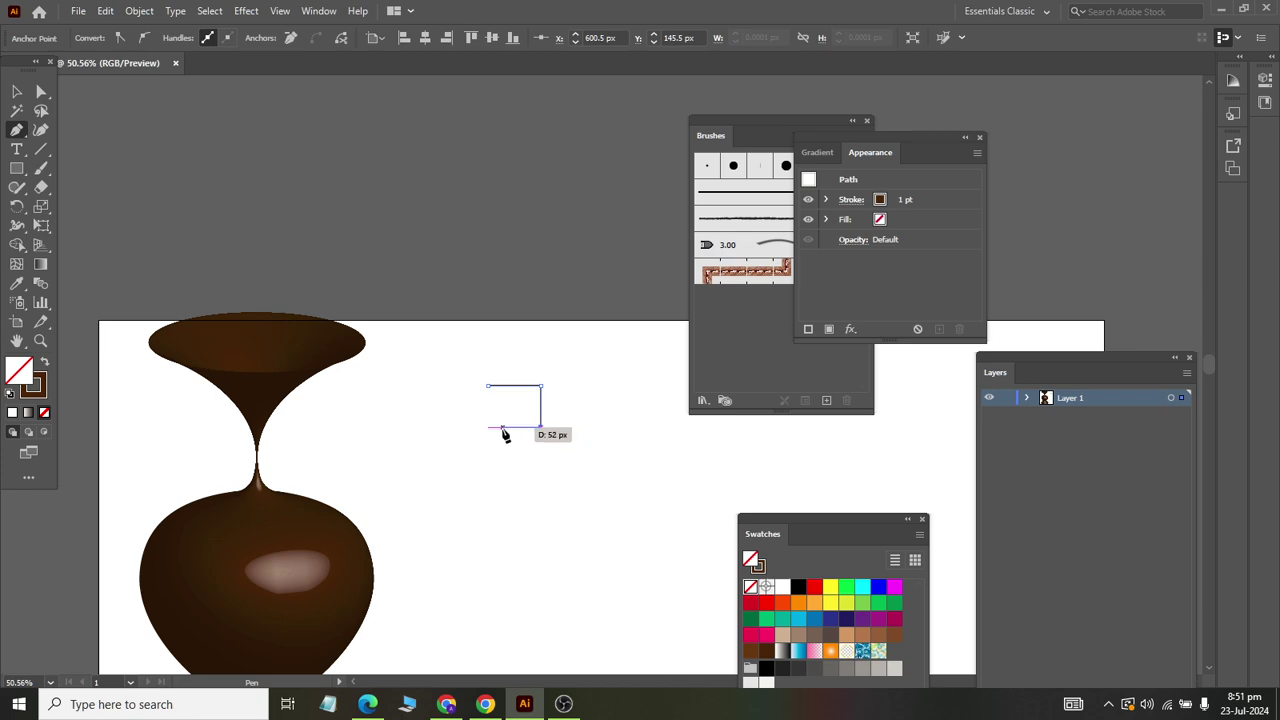
click(504, 428)
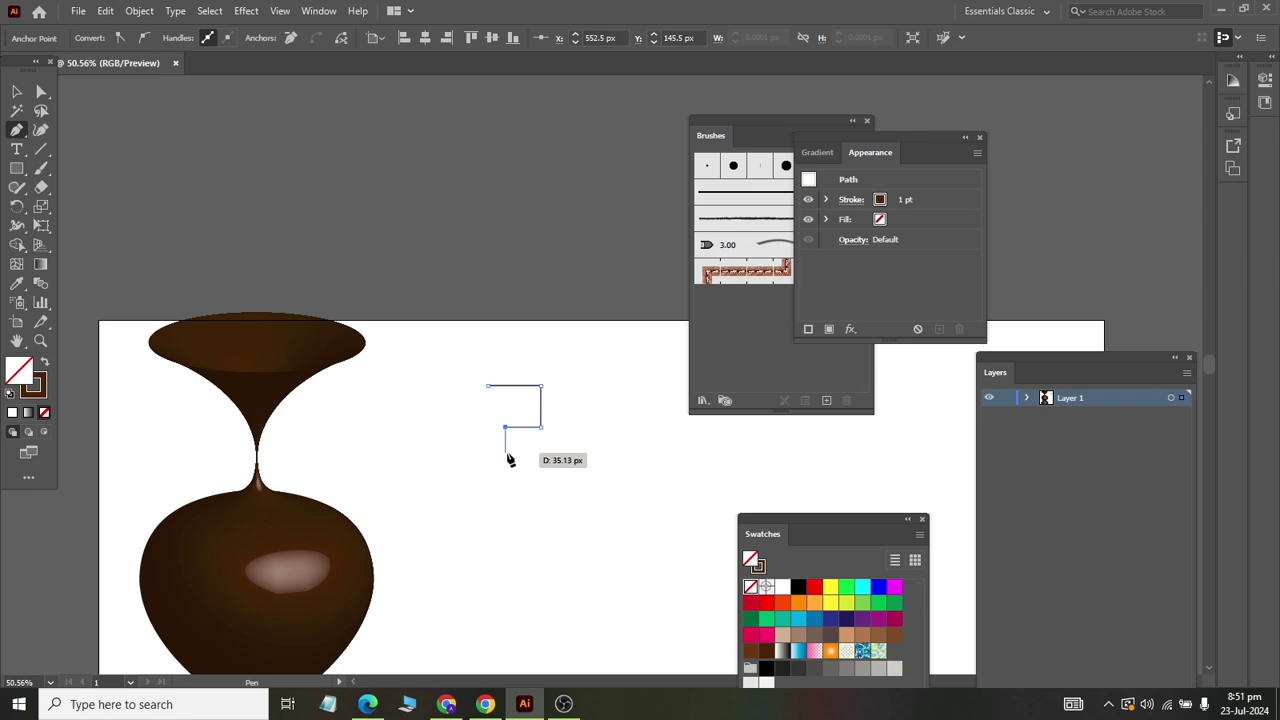
ctrl+click(505, 463)
click(505, 458)
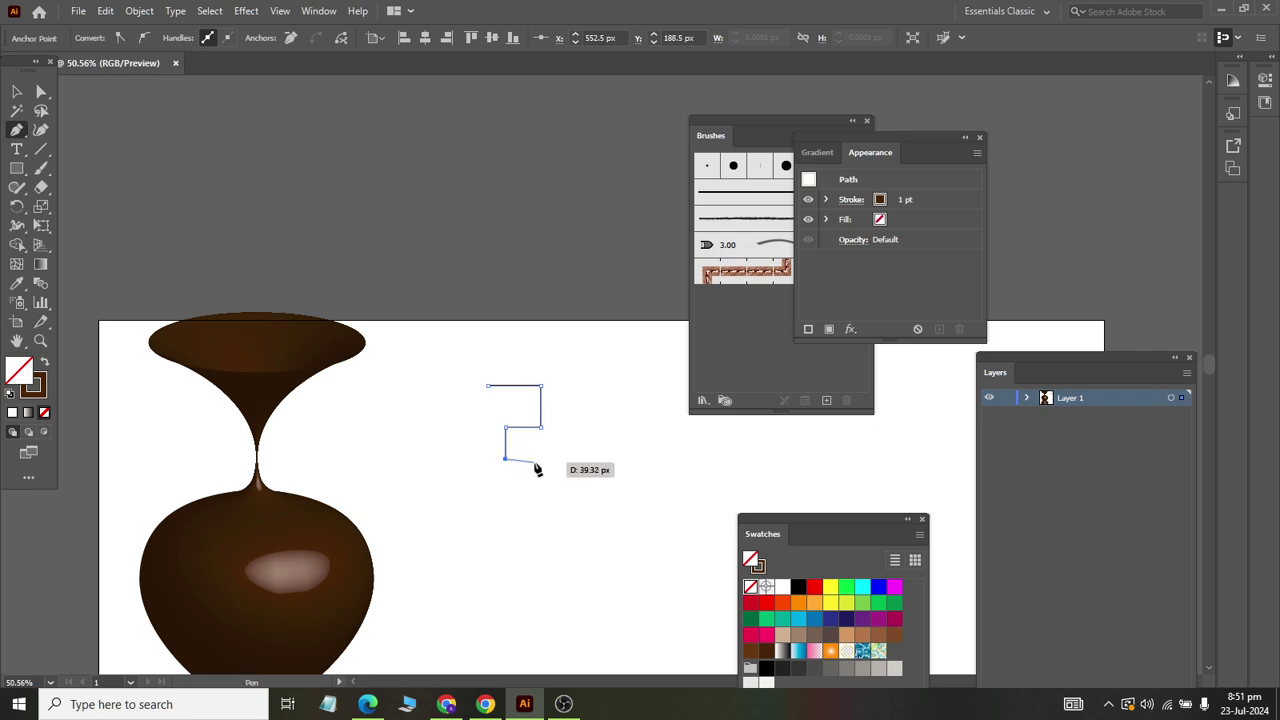
Continue the profile down the tall body to a small beveled base corner
click(541, 458)
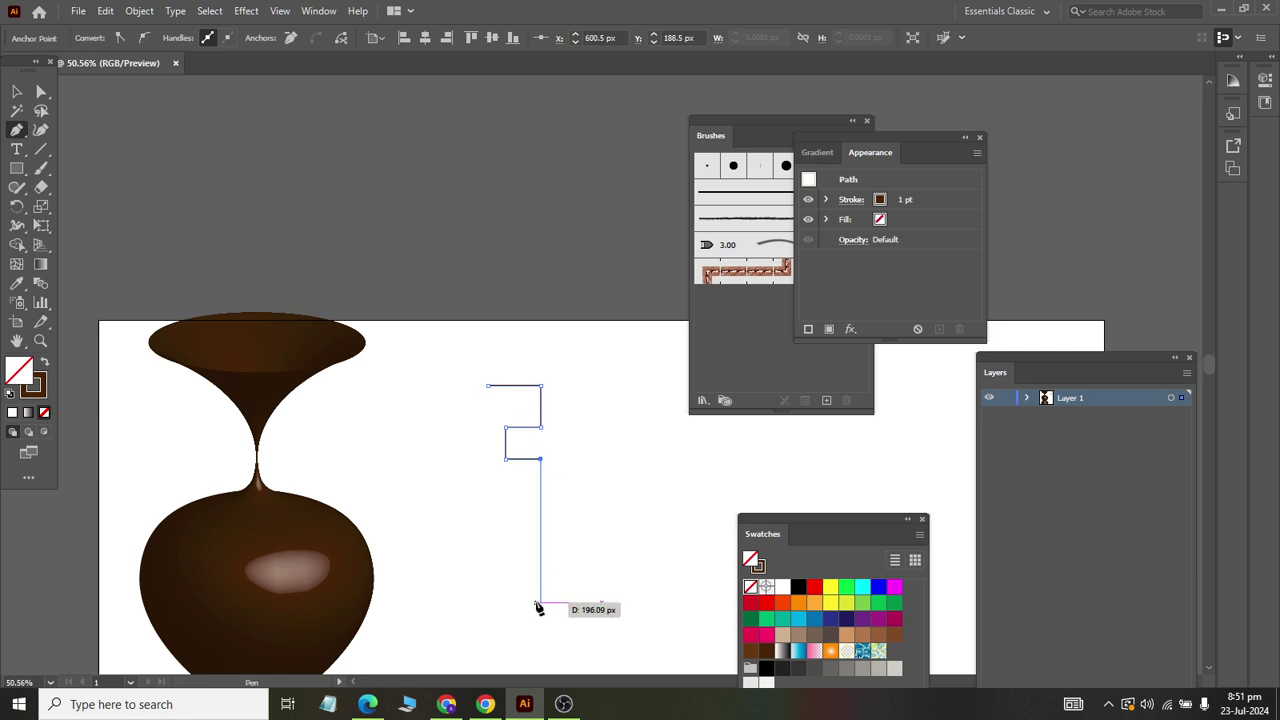
shift+click(539, 606)
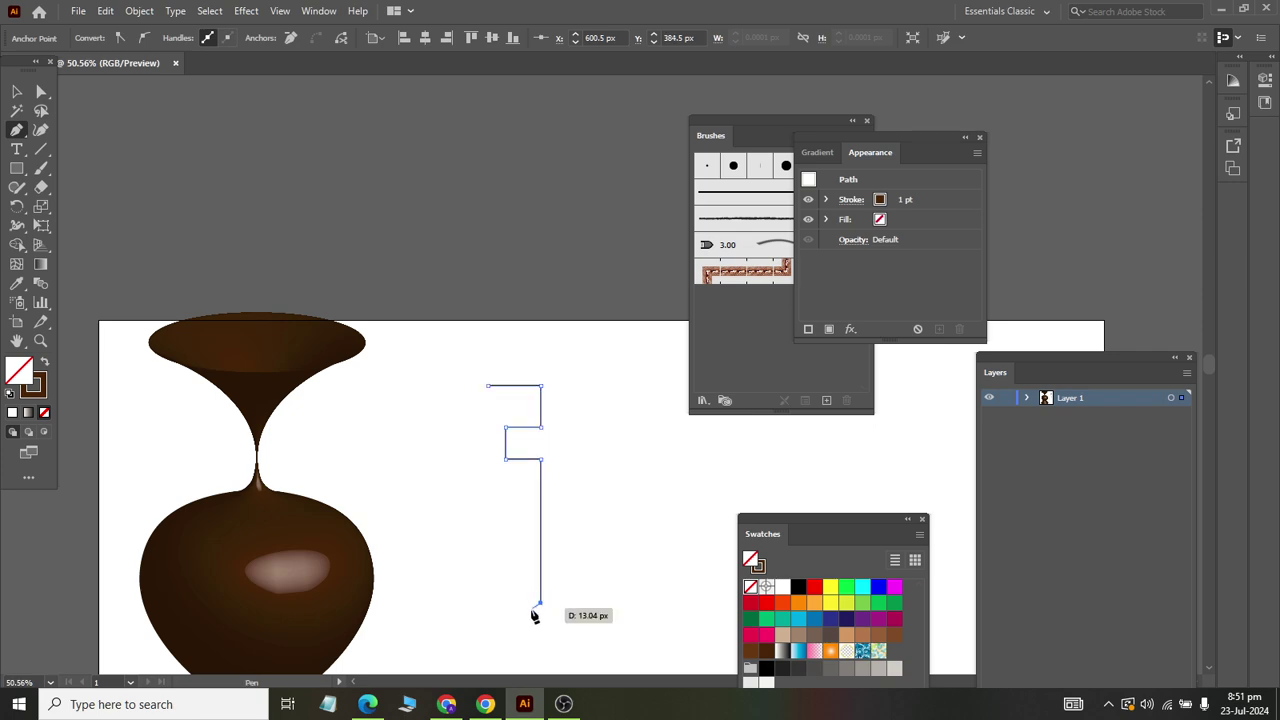
ctrl+click(530, 619)
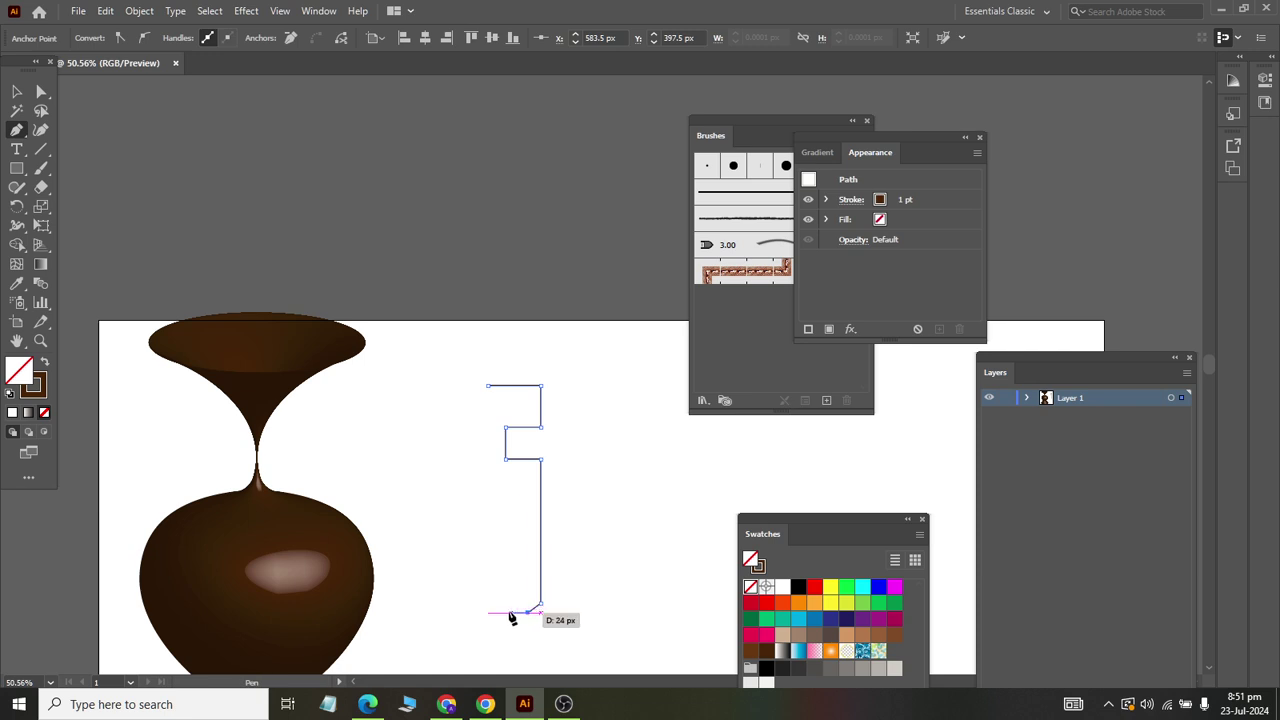
click(488, 612)
click(16, 92)
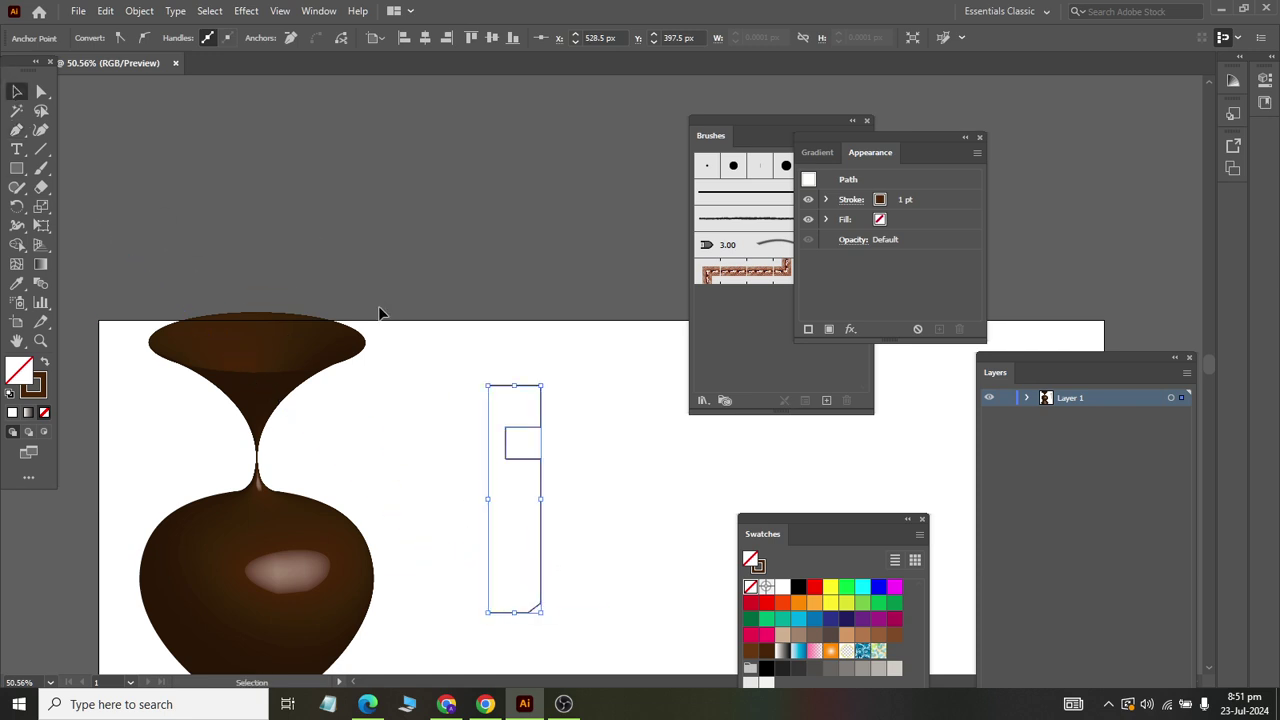
click(382, 312)
Revolve the bottle outline in 3D around its Left Edge, after briefly trying Right Edge
drag(422, 360, 578, 621)
click(245, 10)
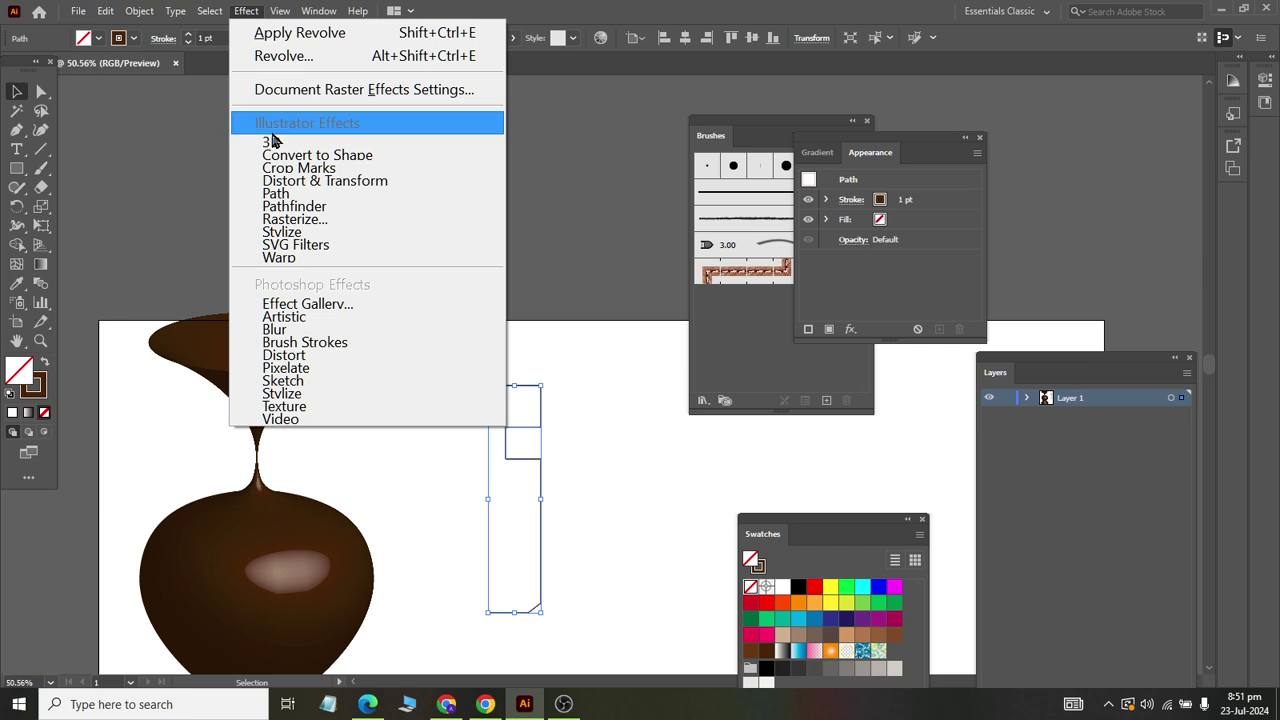
mouse_move(270, 142)
click(565, 172)
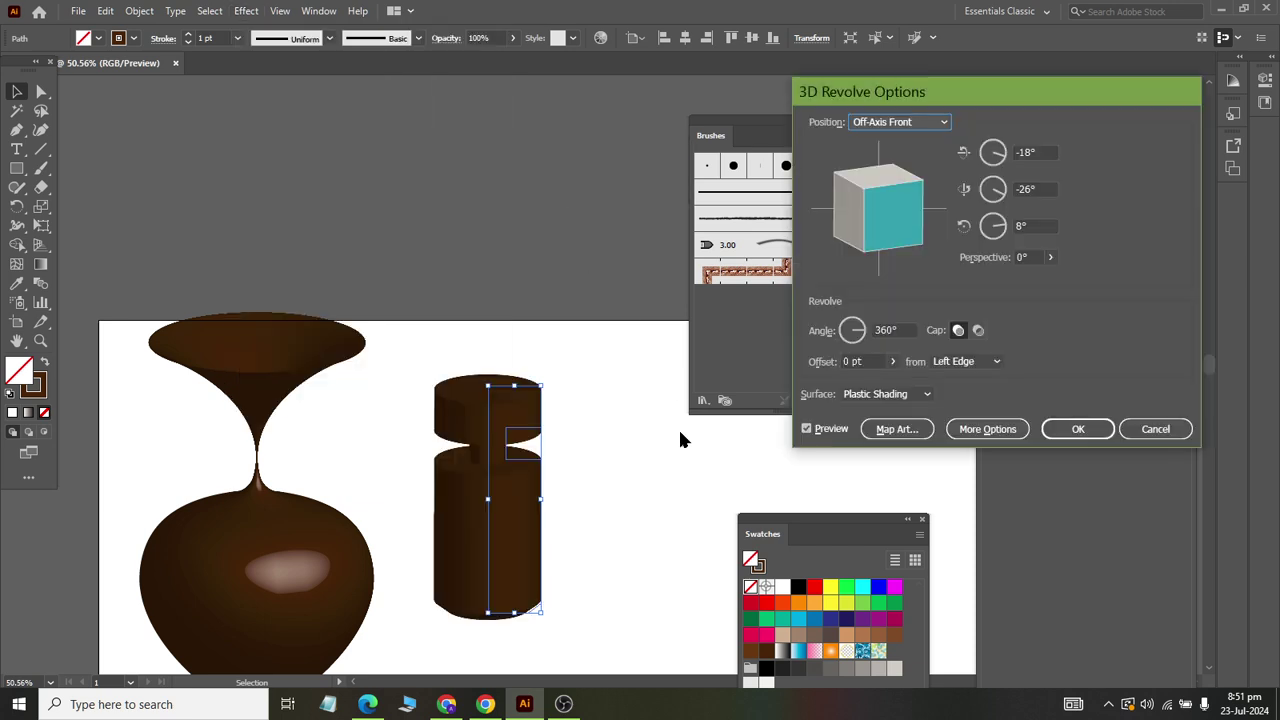
click(958, 366)
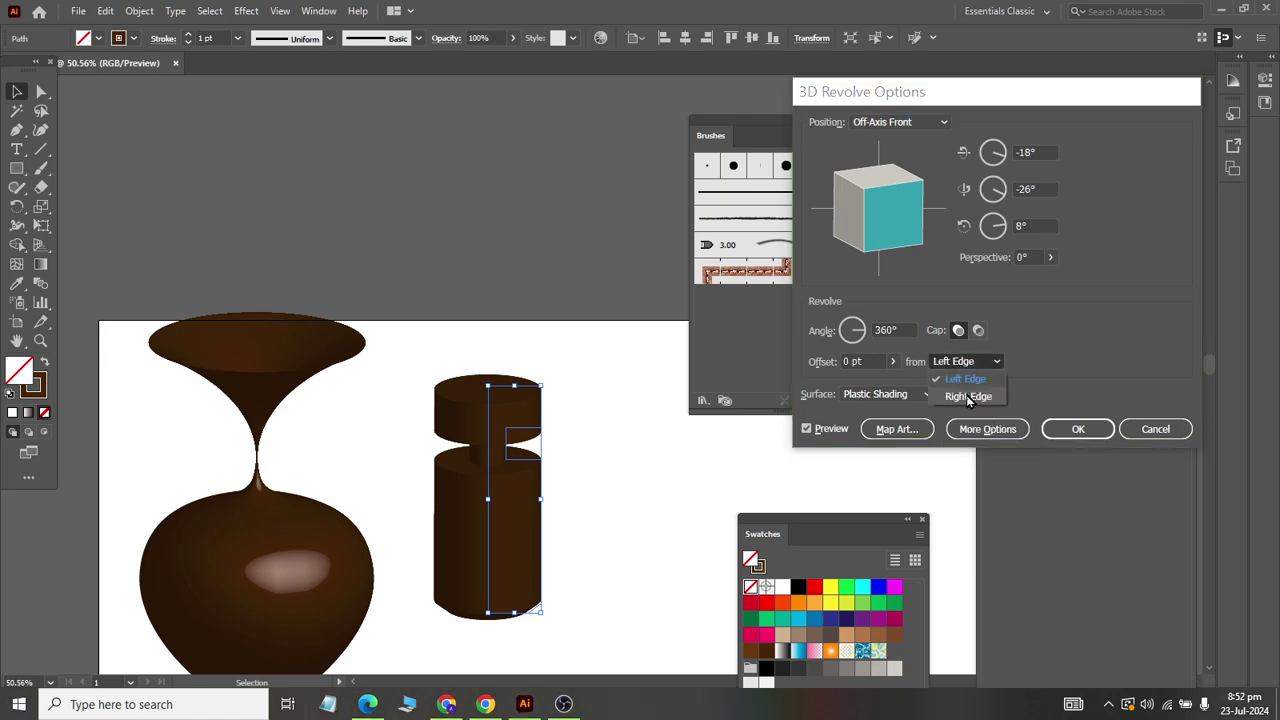
click(968, 397)
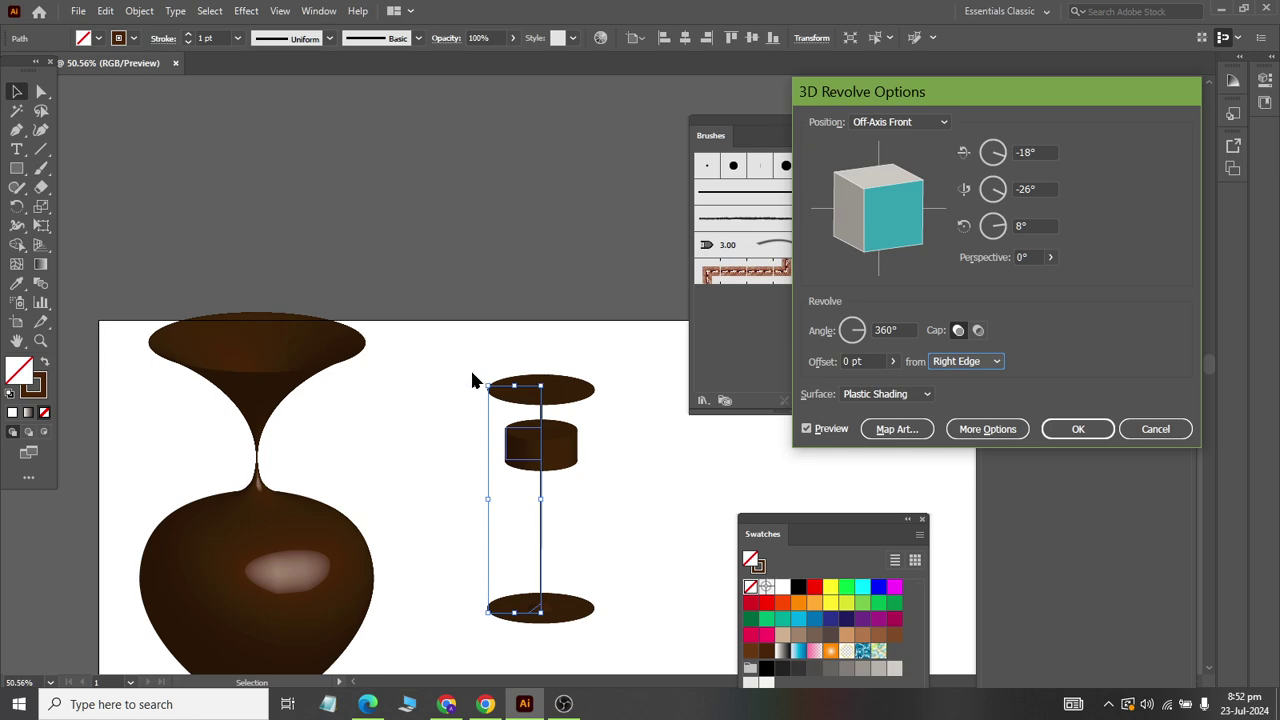
click(965, 362)
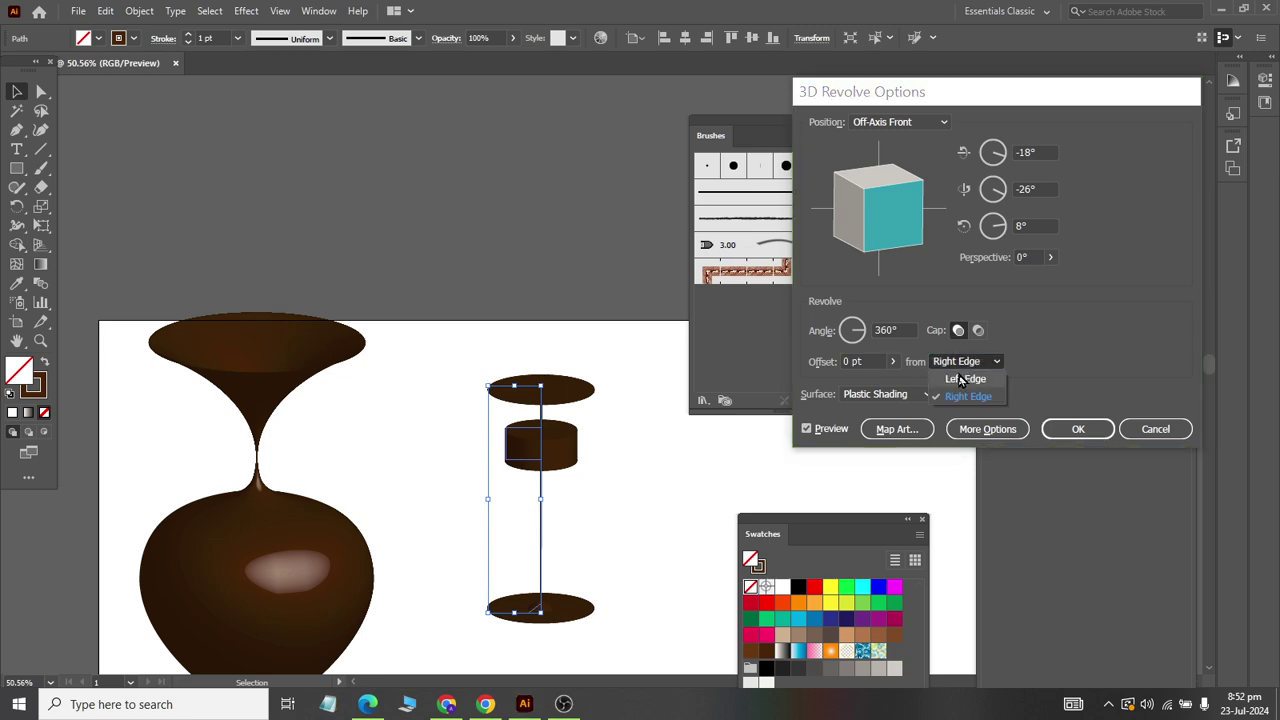
click(964, 380)
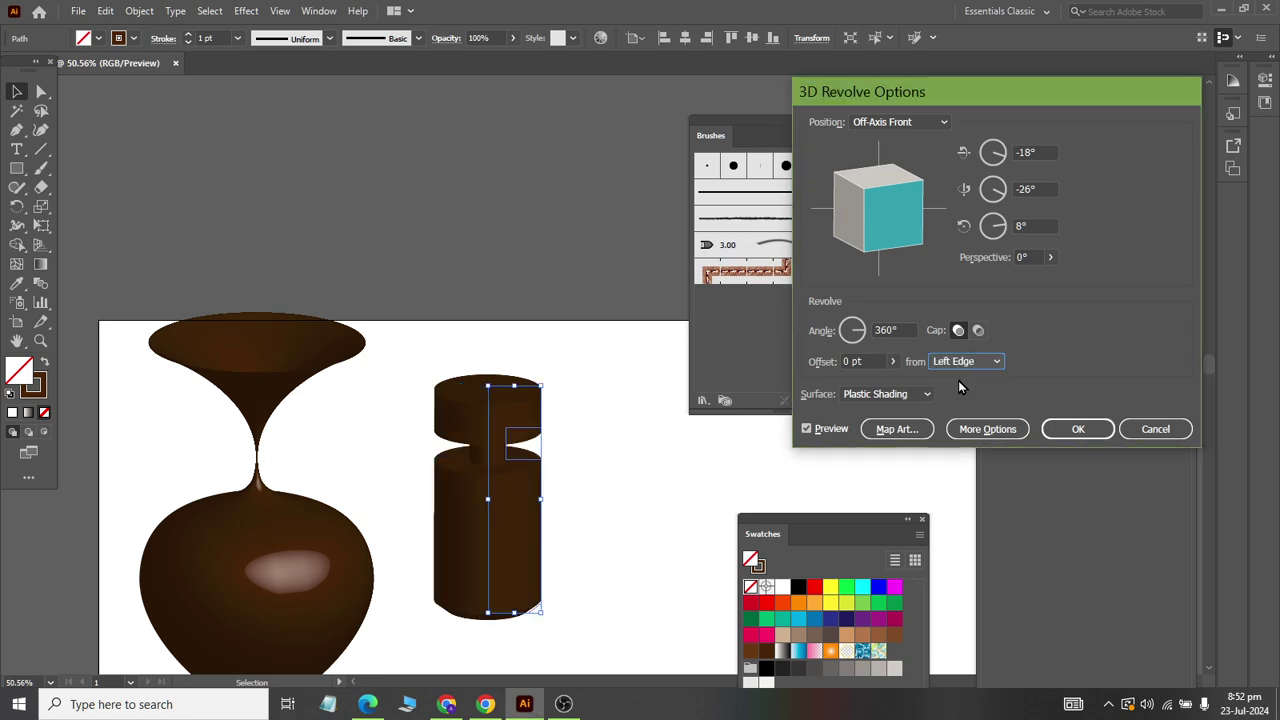
click(1062, 429)
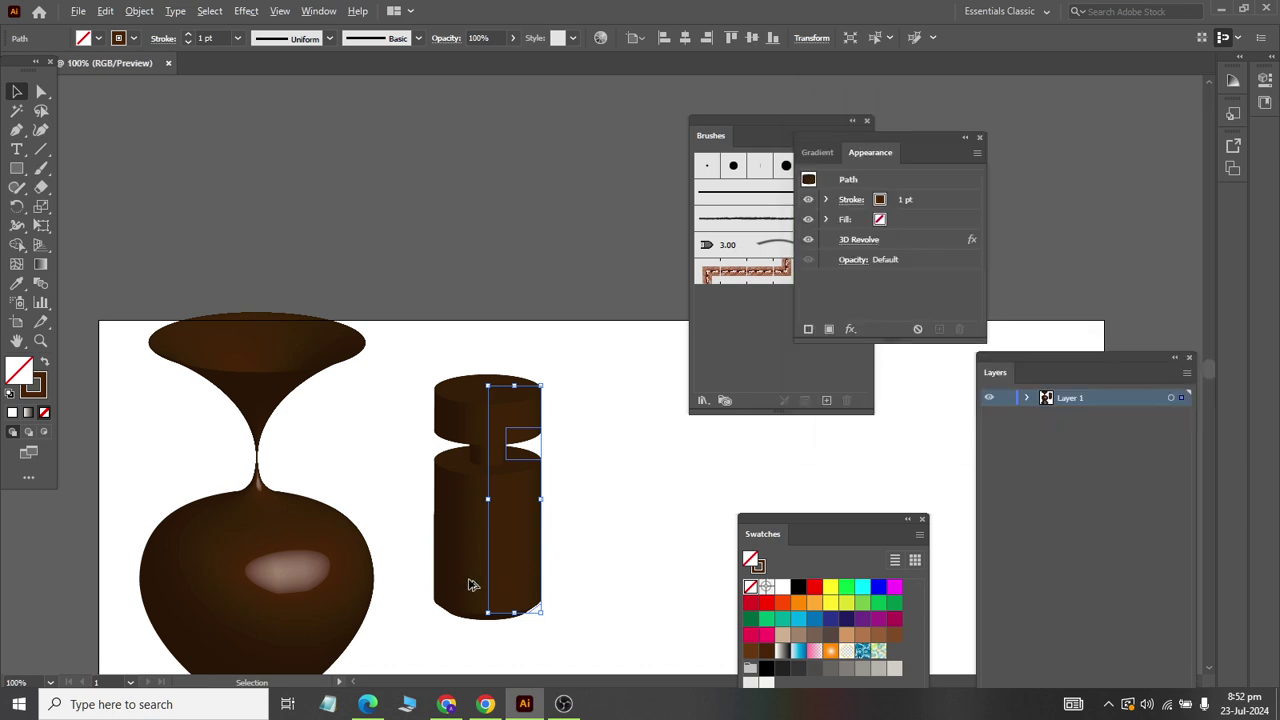
Change the revolved bottle's stroke from brown to the teal swatch
scroll(480, 583, up, 2)
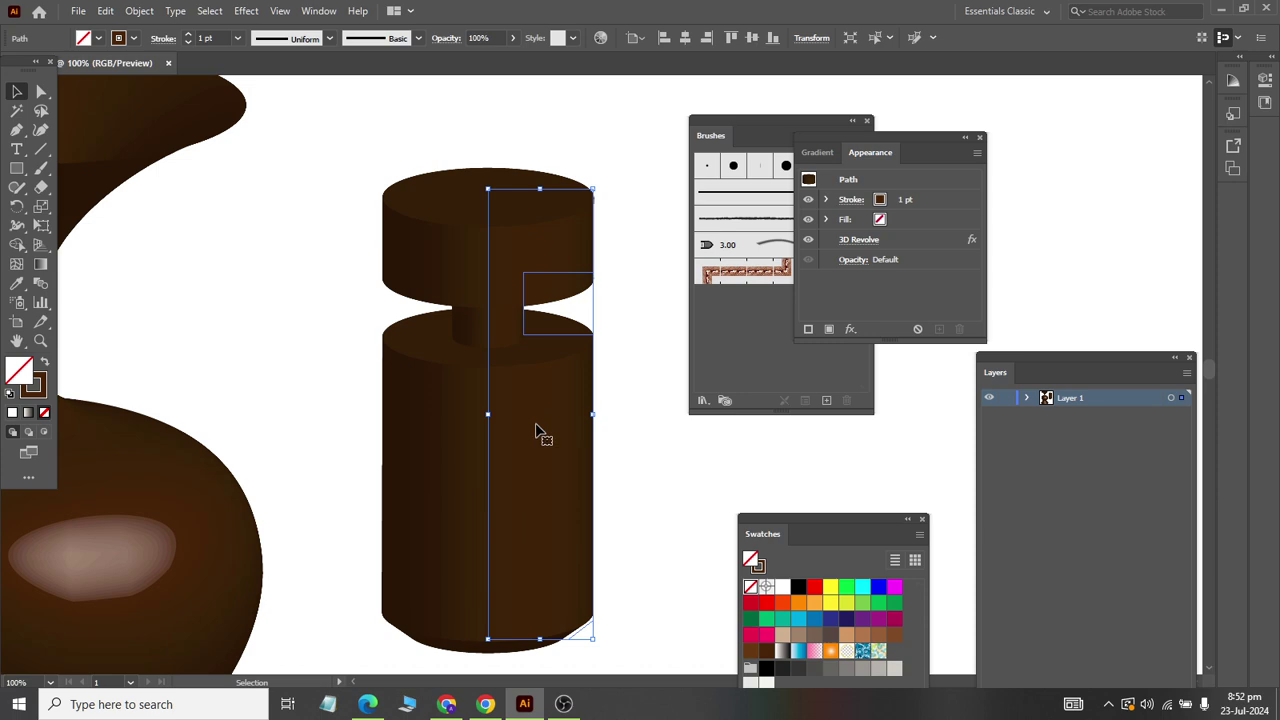
click(136, 39)
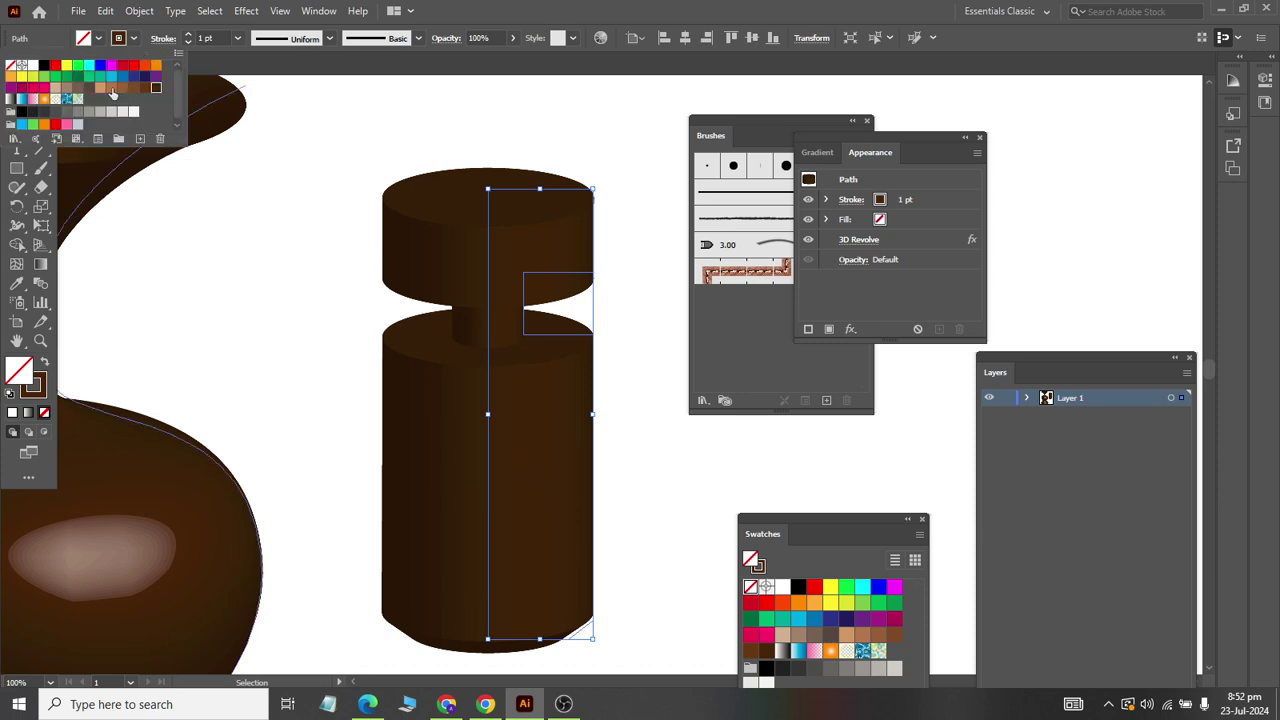
click(111, 77)
click(640, 447)
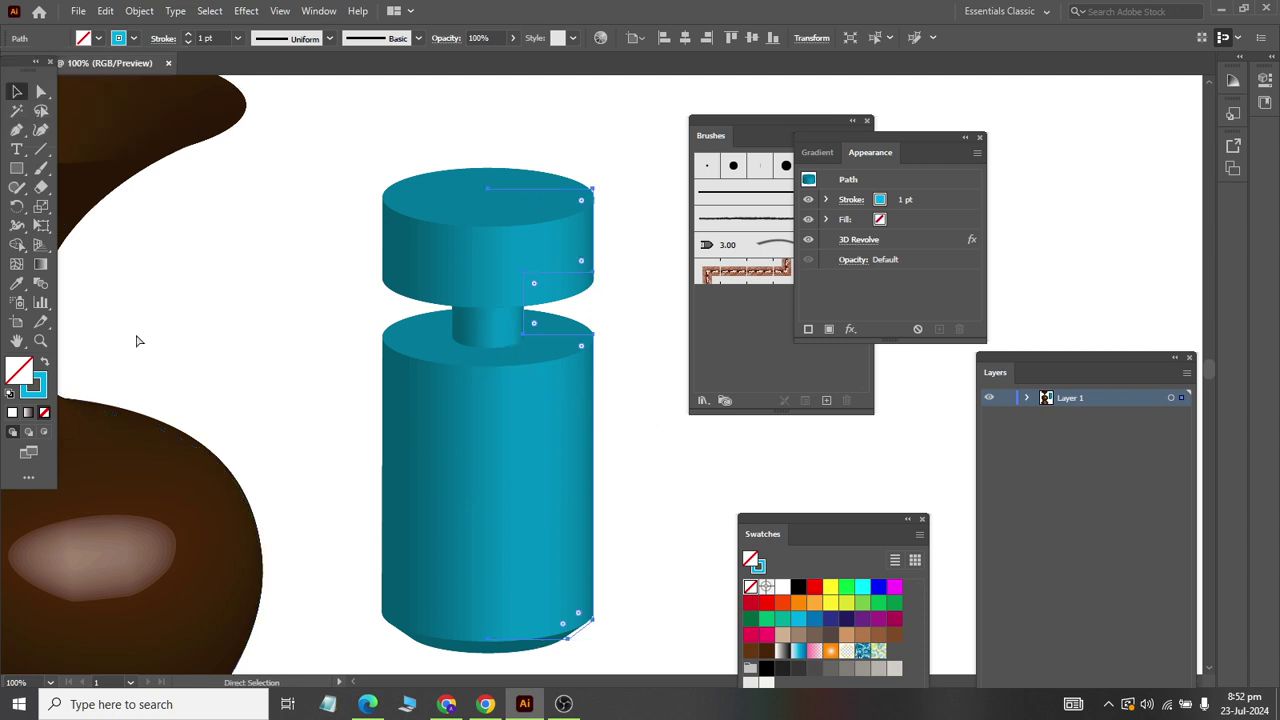
scroll(150, 345, left, 4)
scroll(240, 340, right, 2)
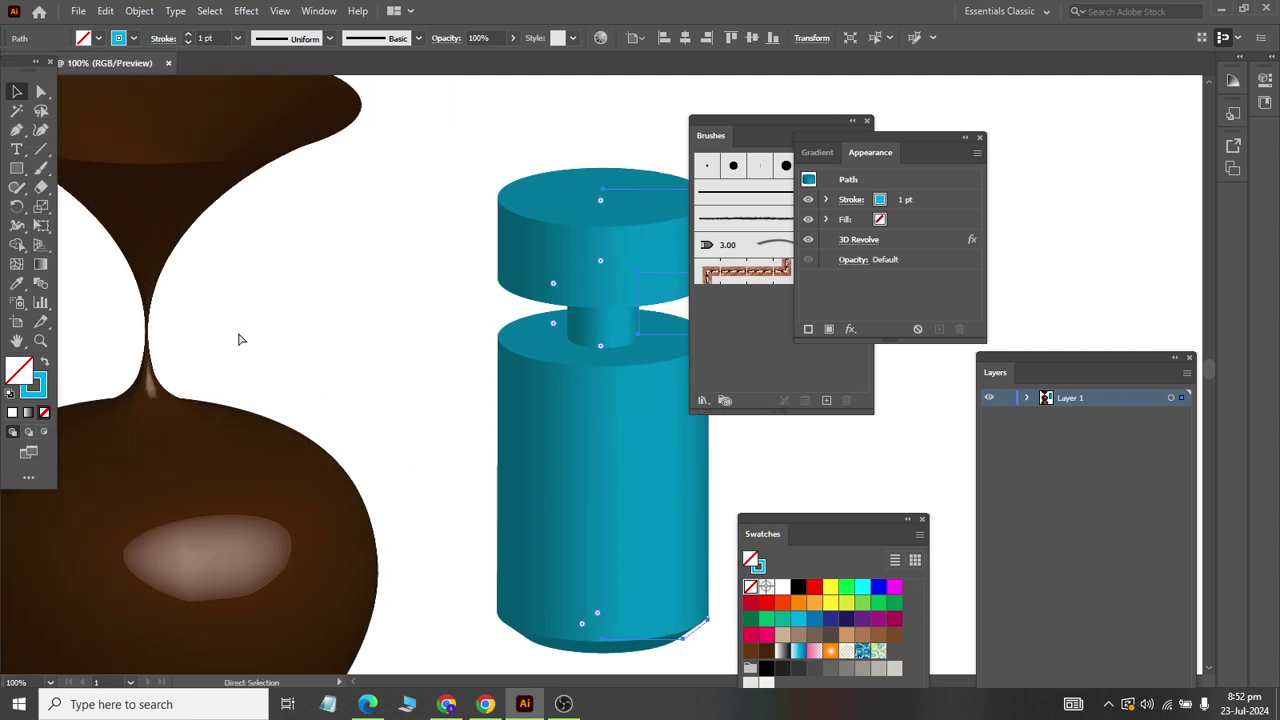
scroll(240, 337, right, 3)
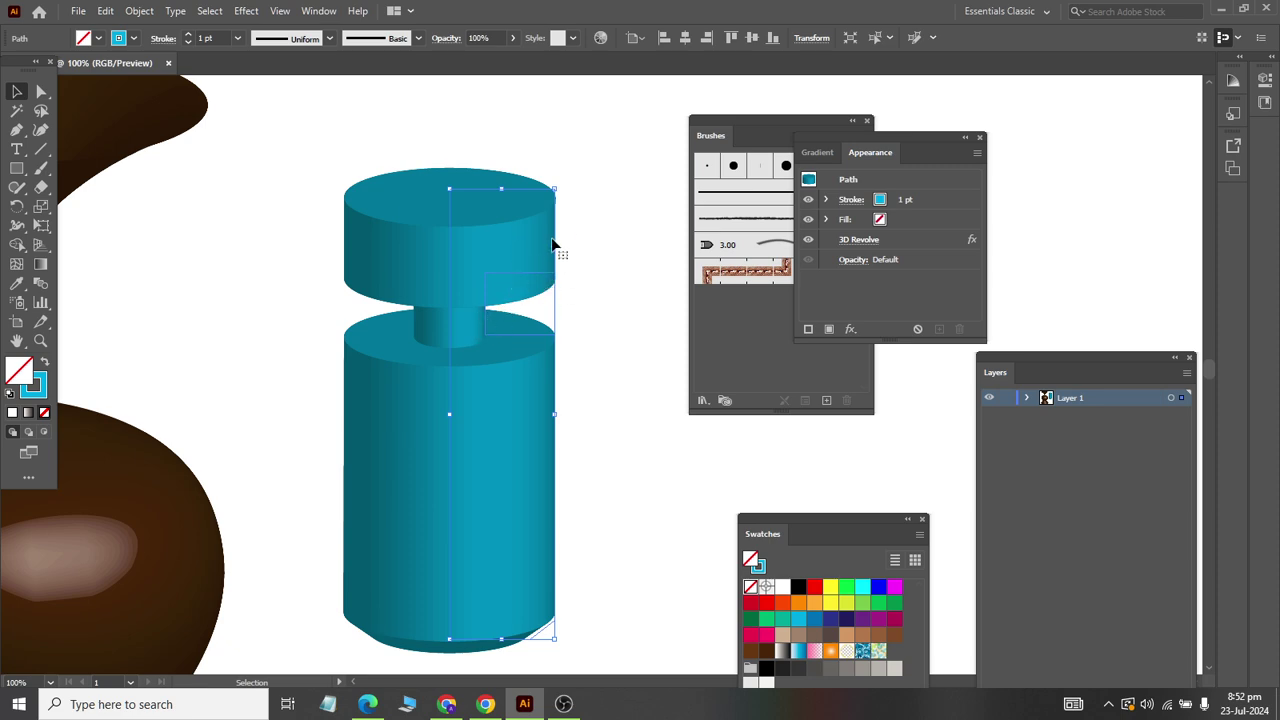
Make the cap's top-right anchor smooth and reshape the cap's top curve
click(41, 91)
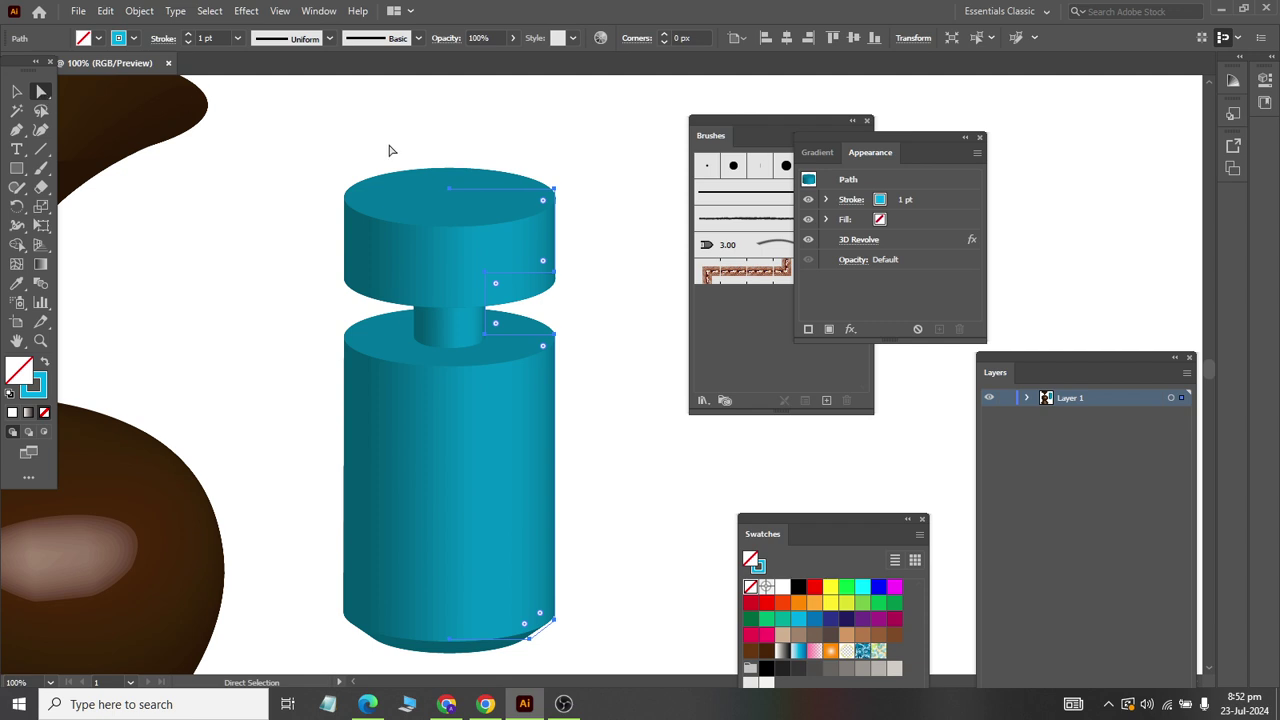
drag(588, 175, 529, 208)
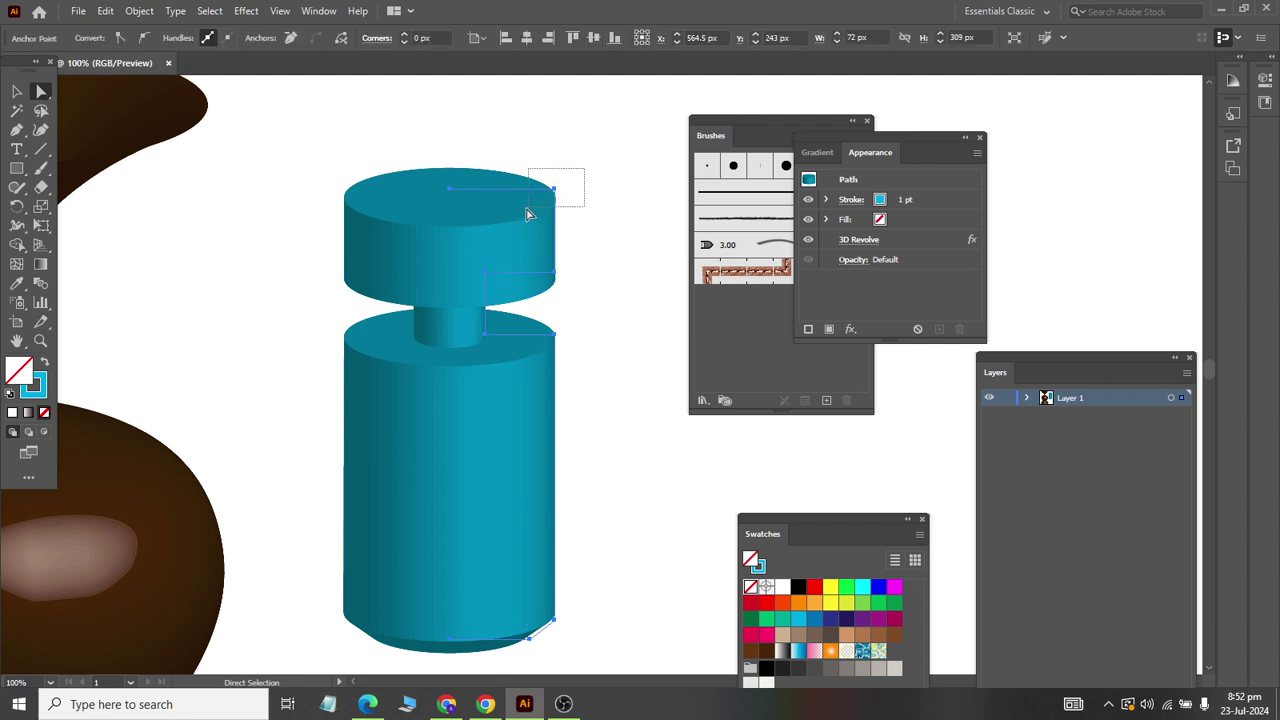
click(142, 37)
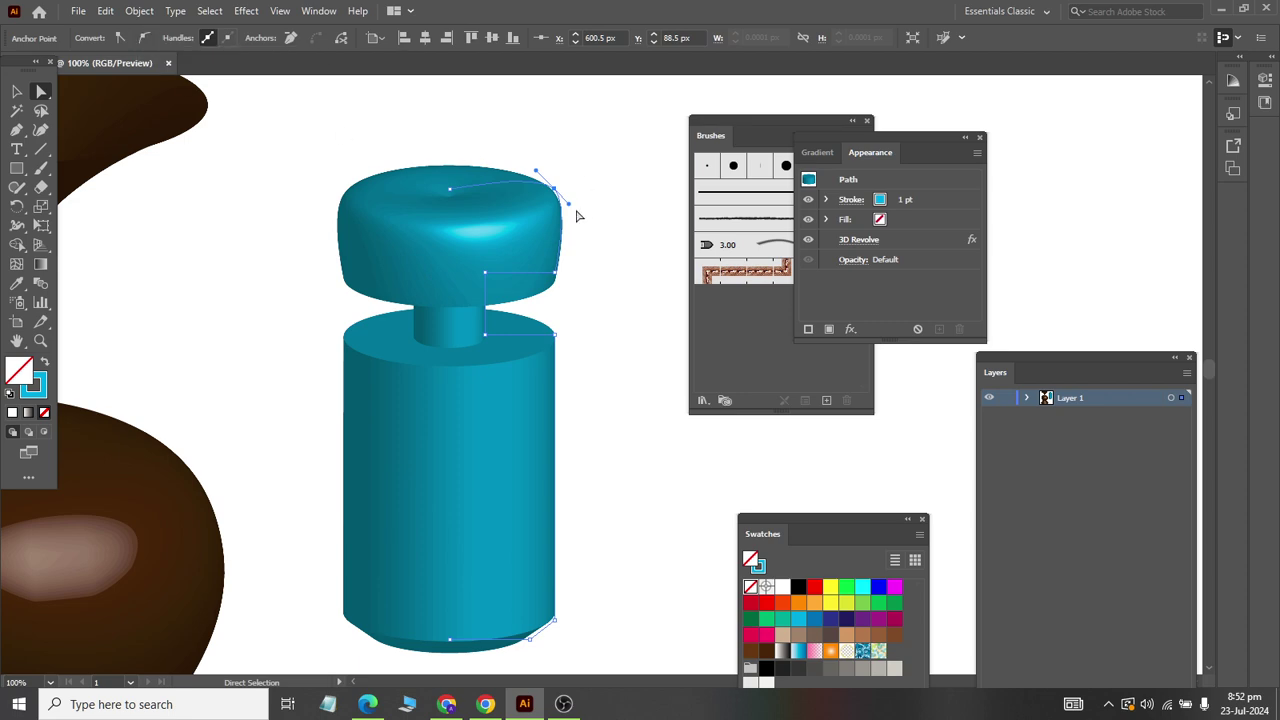
drag(569, 207, 556, 207)
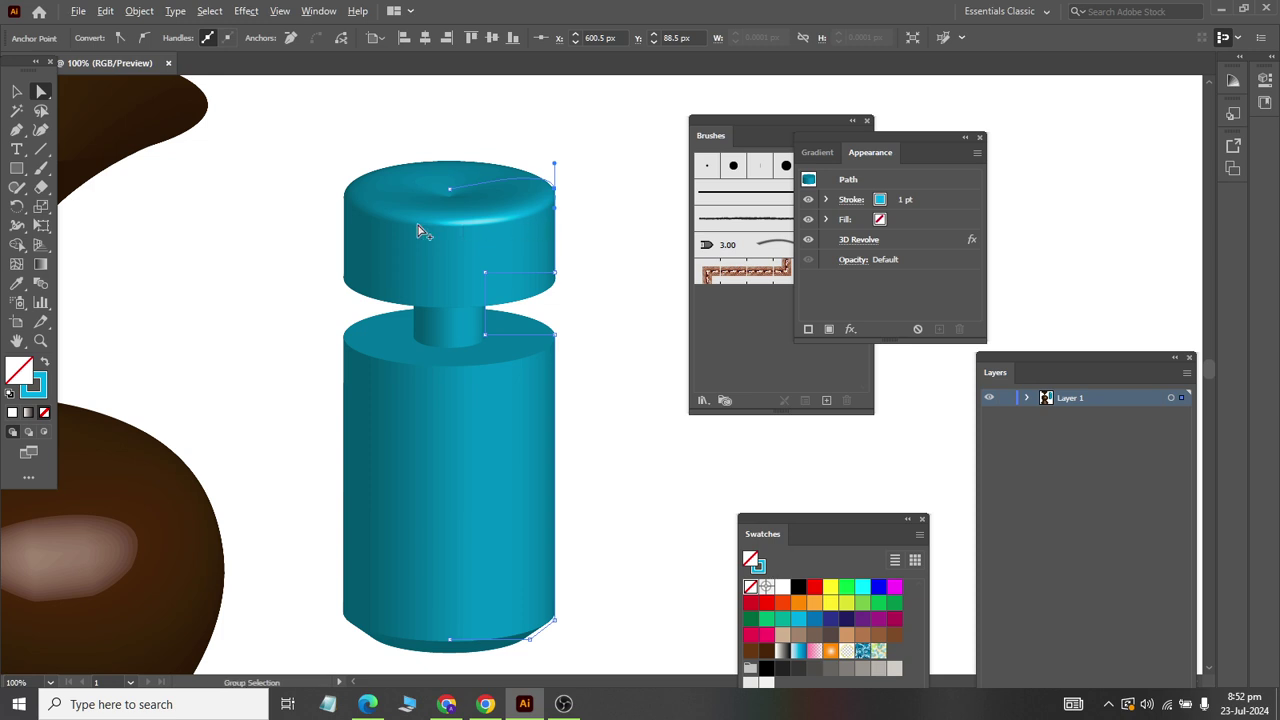
alt+scroll(425, 224, up, 2)
scroll(480, 192, right, 1)
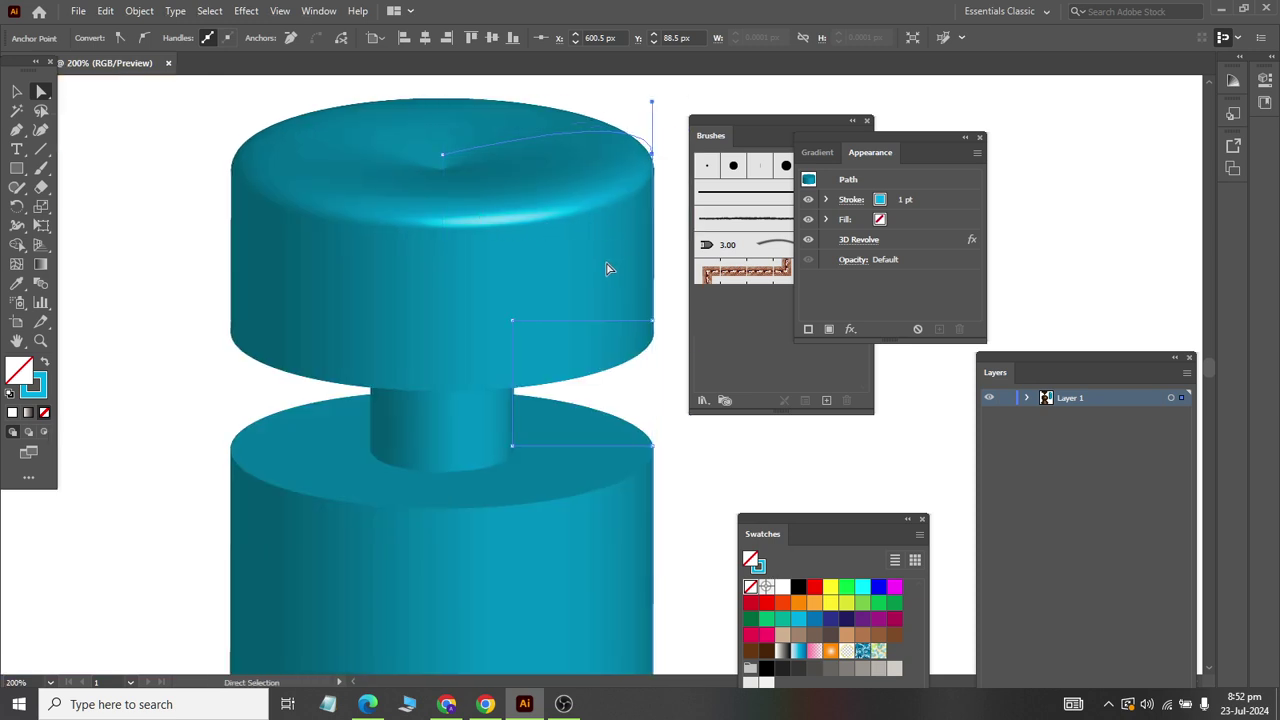
Smooth the neck's lower corner and move it onto the shoulder for a flared neck
click(512, 321)
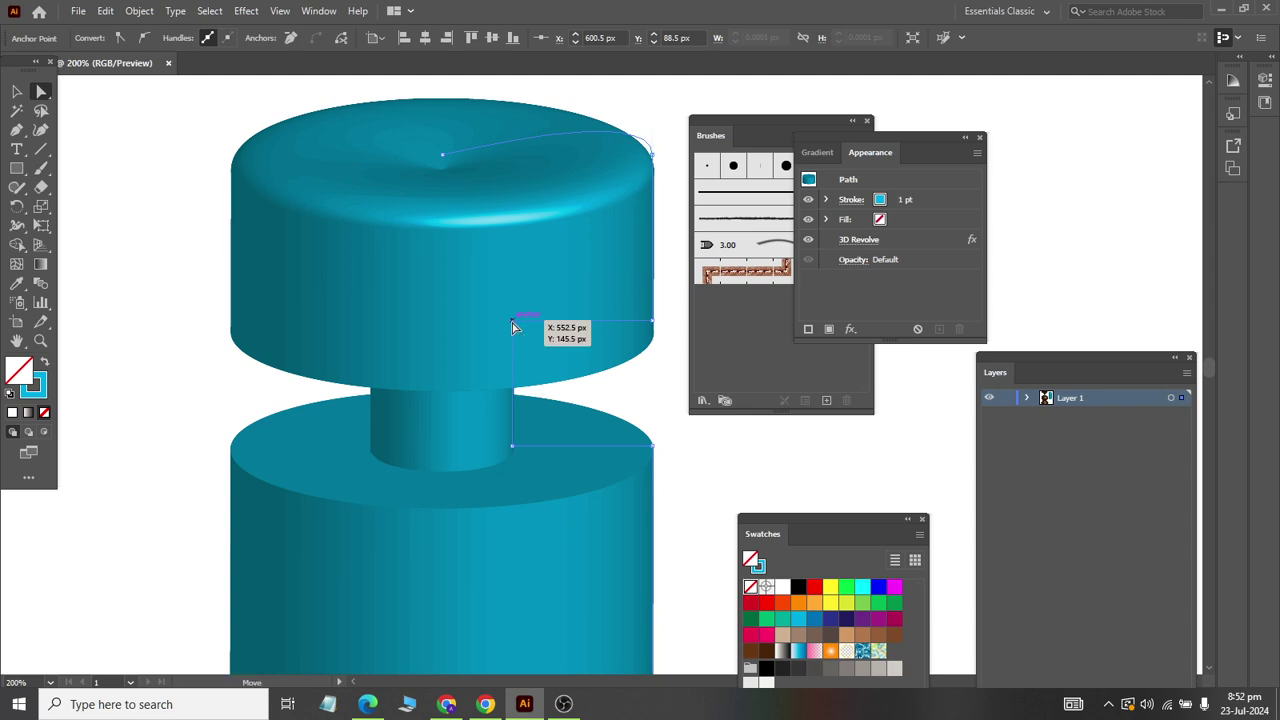
click(143, 38)
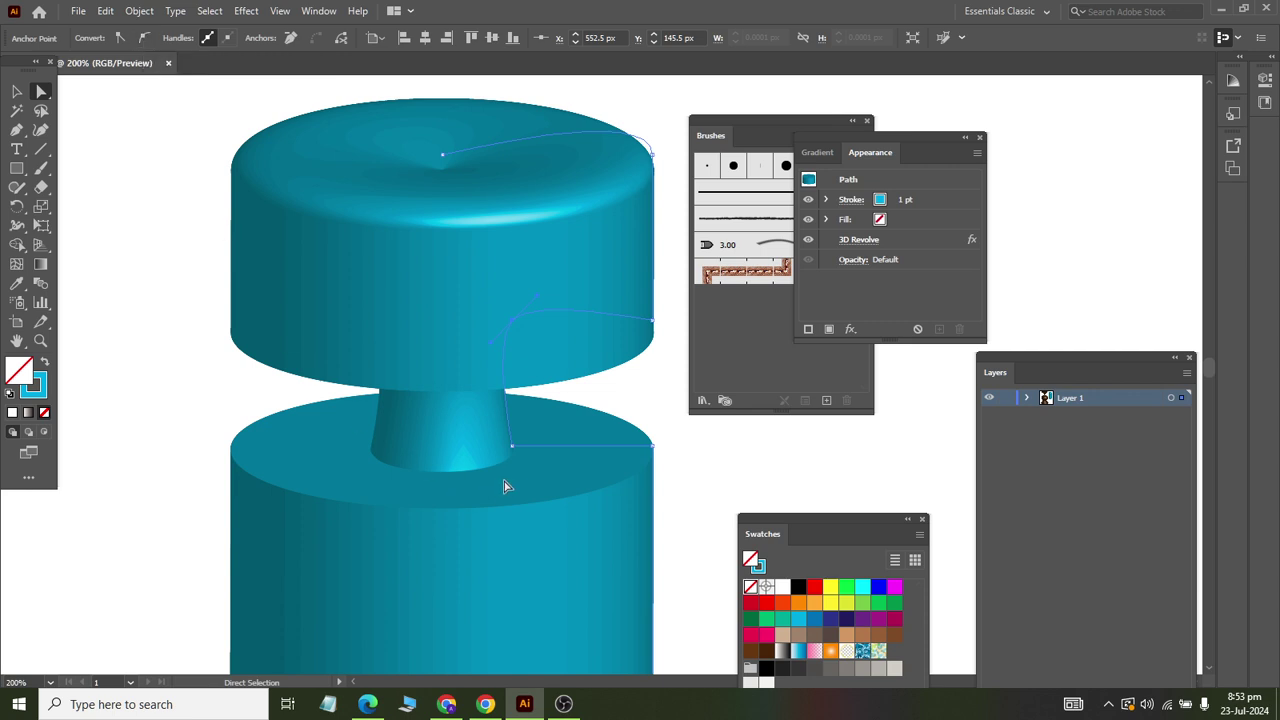
click(513, 450)
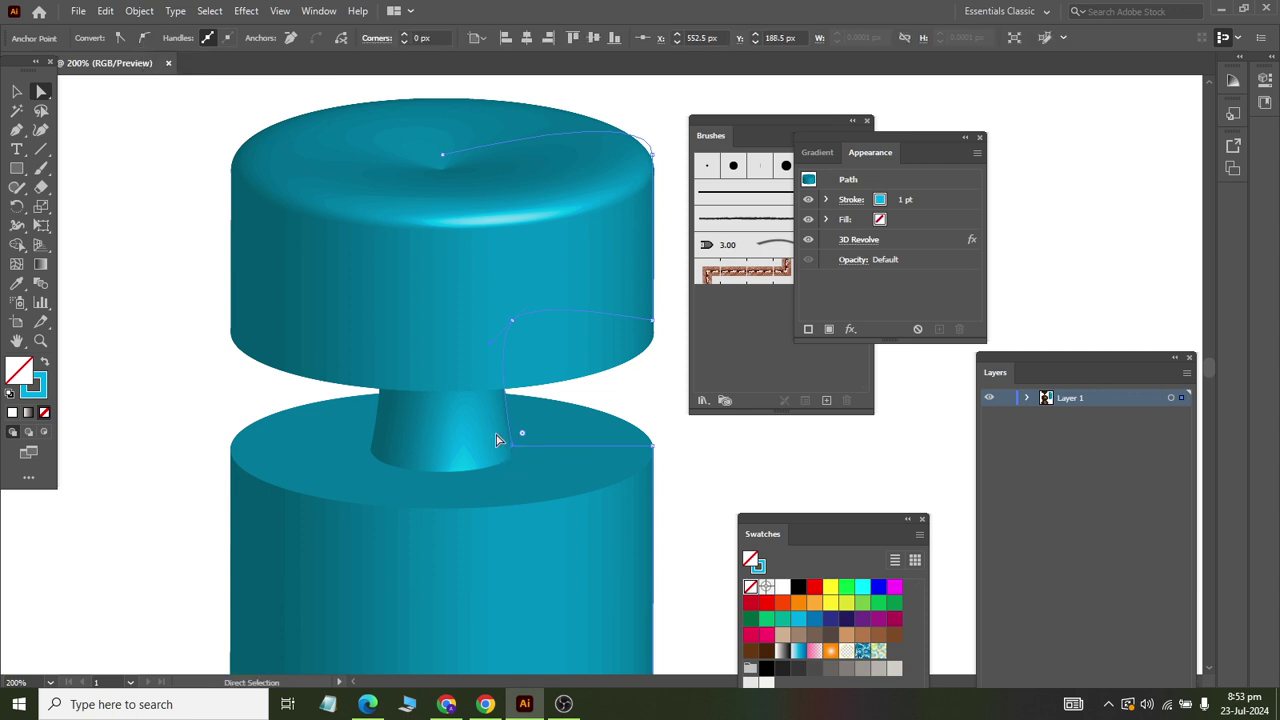
click(143, 38)
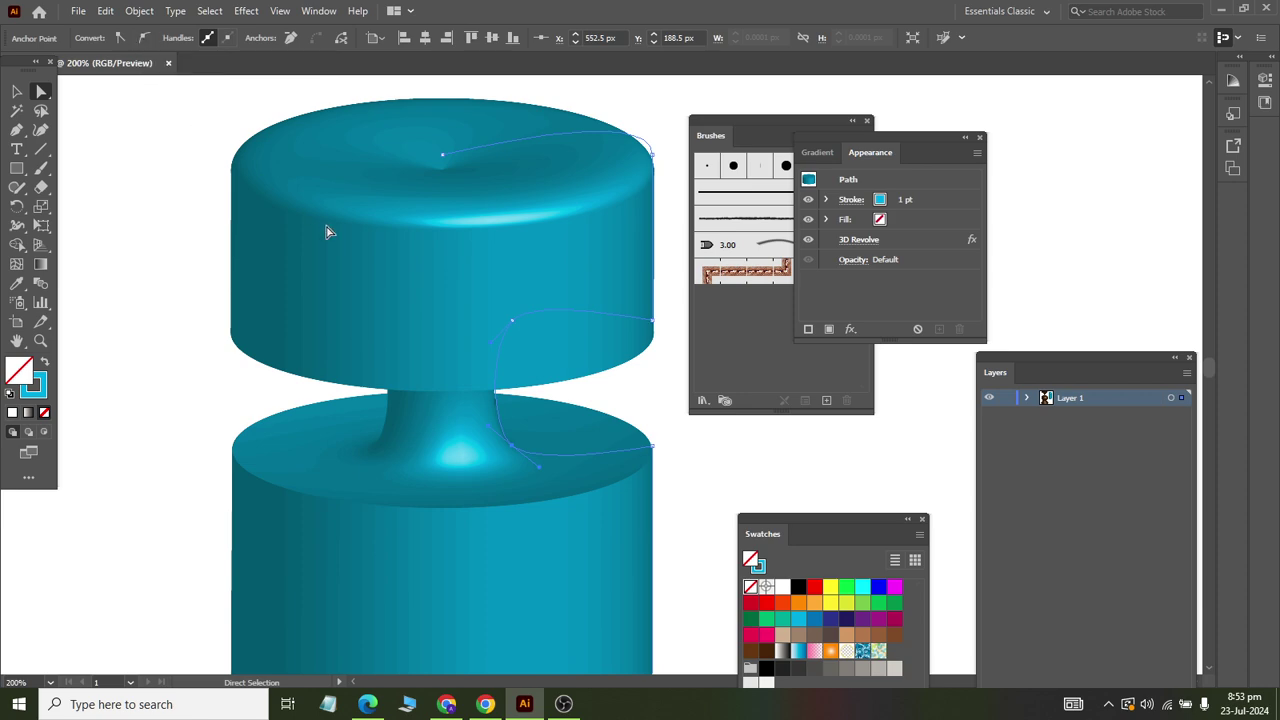
alt+scroll(484, 478, up, 1)
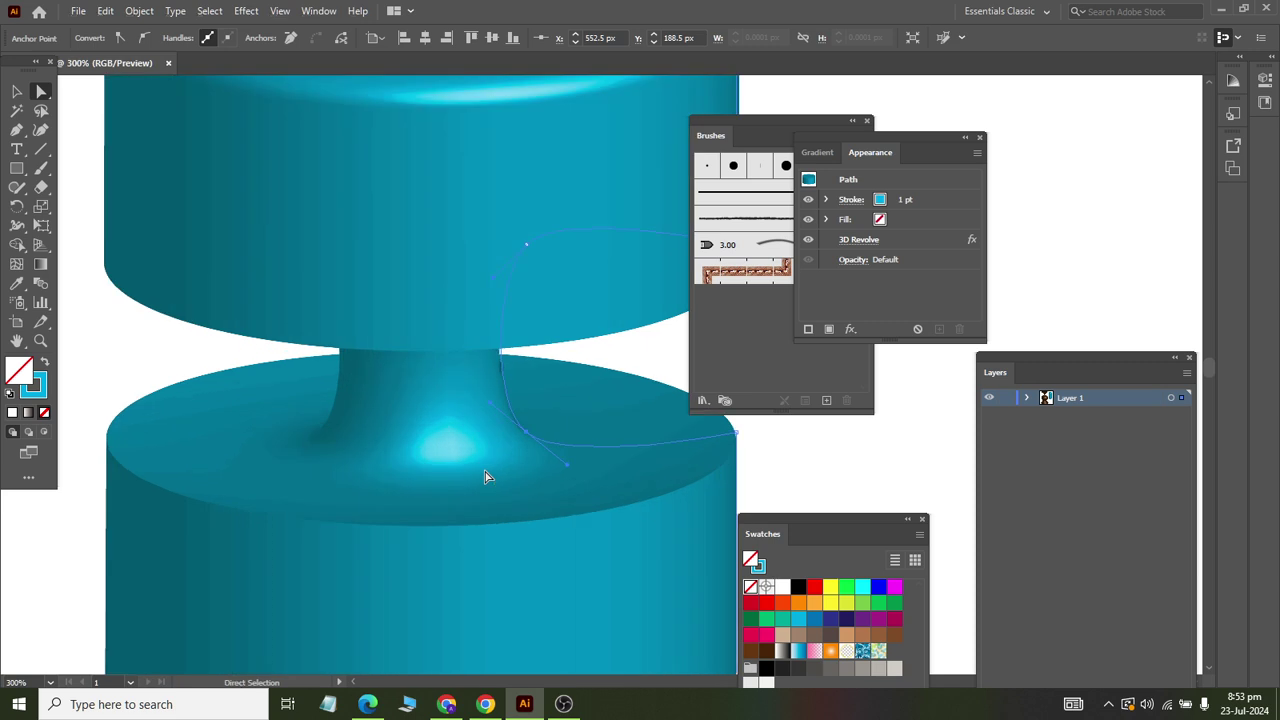
ctrl+click(486, 476)
key(ctrl+z)
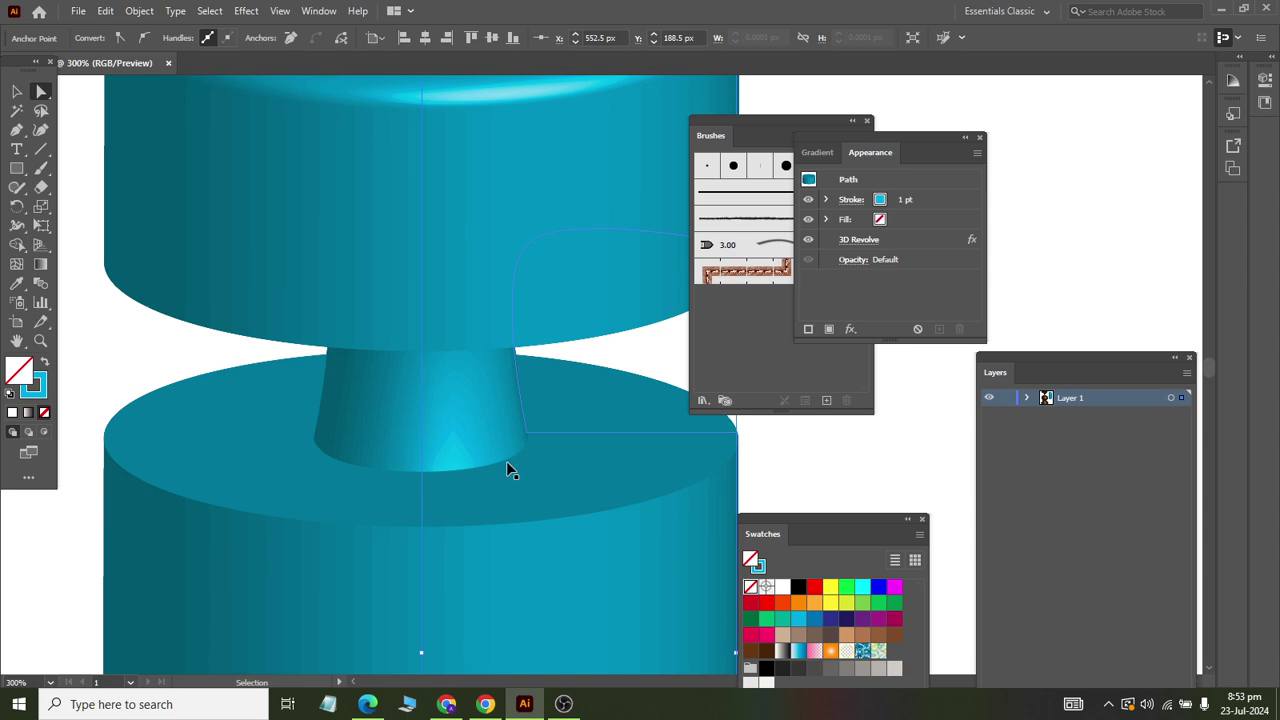
key(ctrl+z)
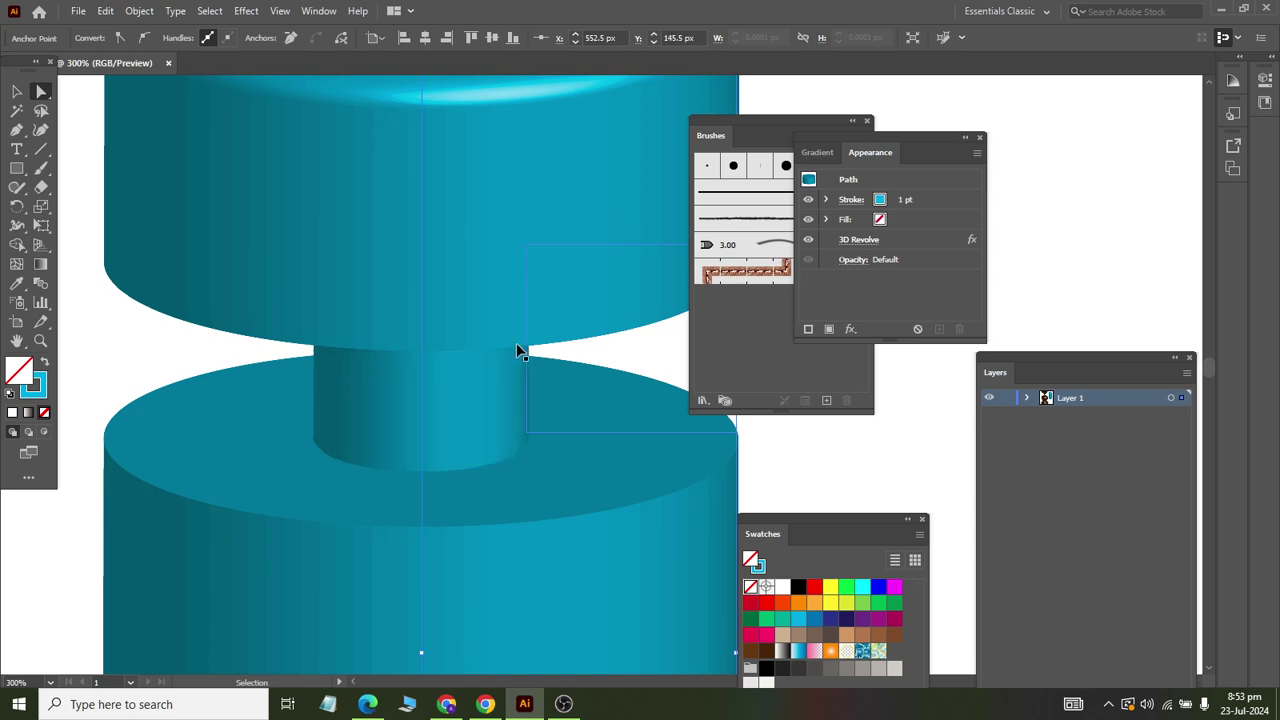
drag(519, 351, 525, 438)
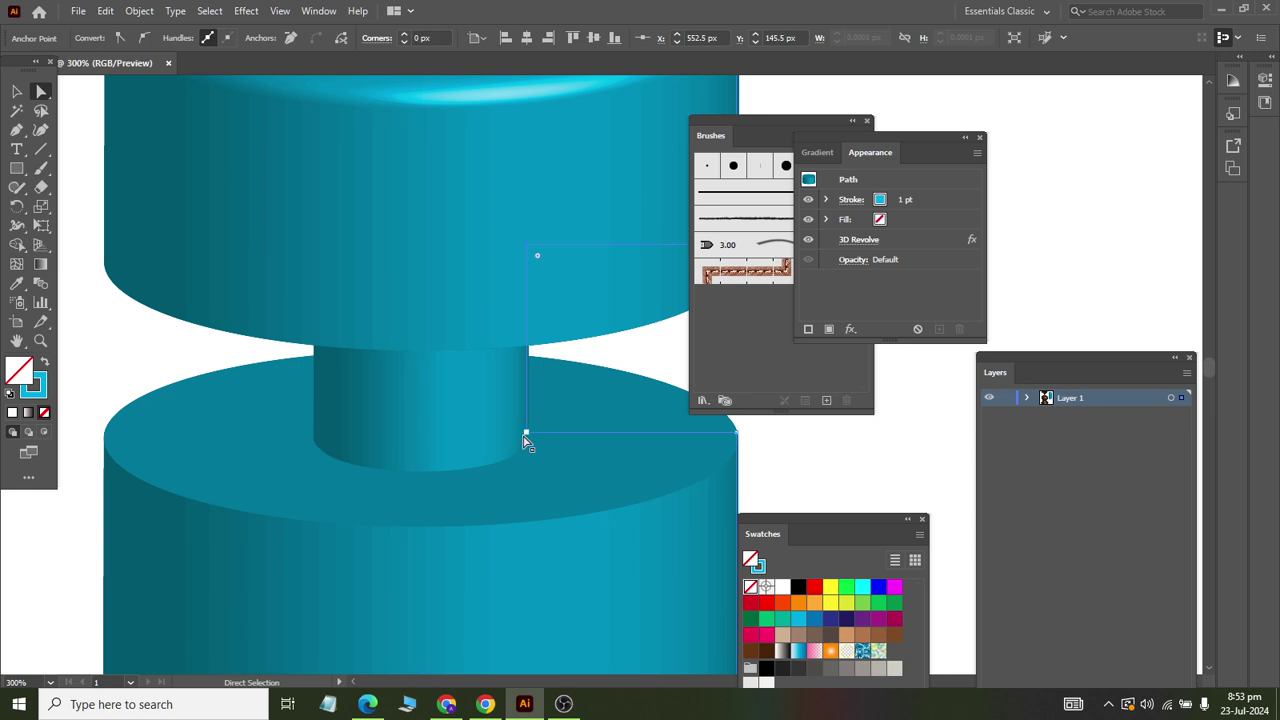
click(145, 38)
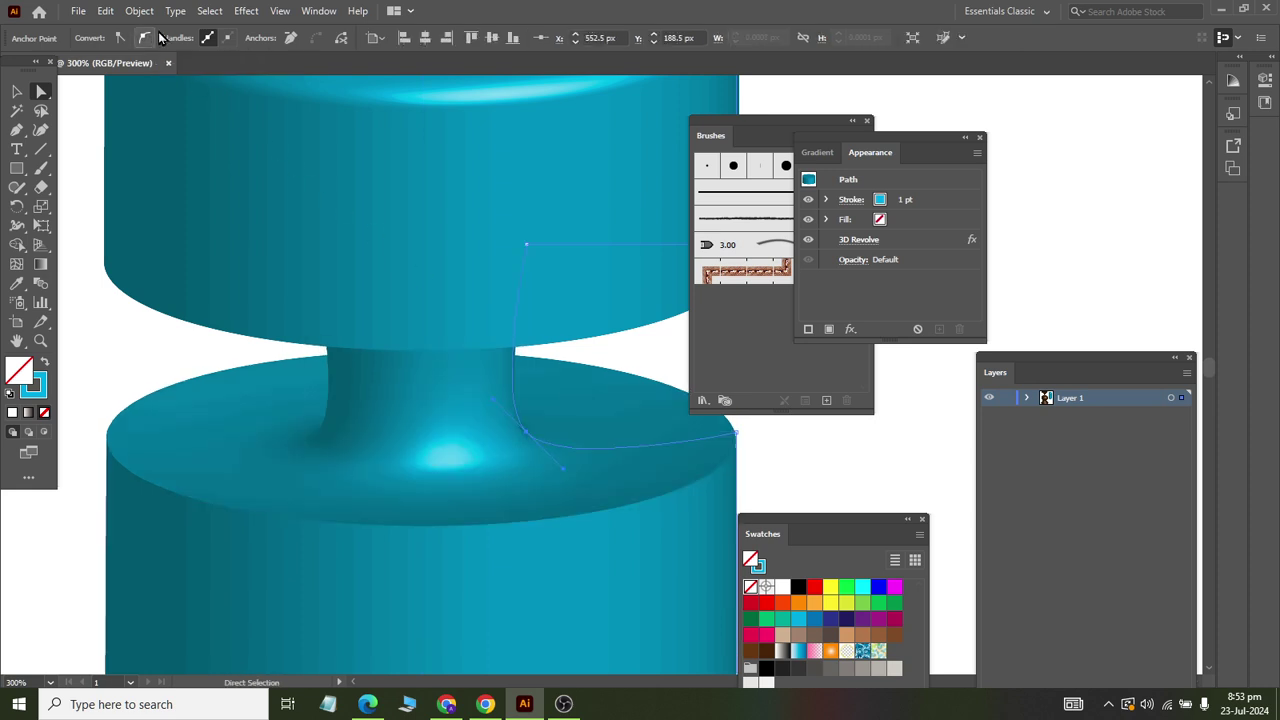
scroll(320, 260, down, 2)
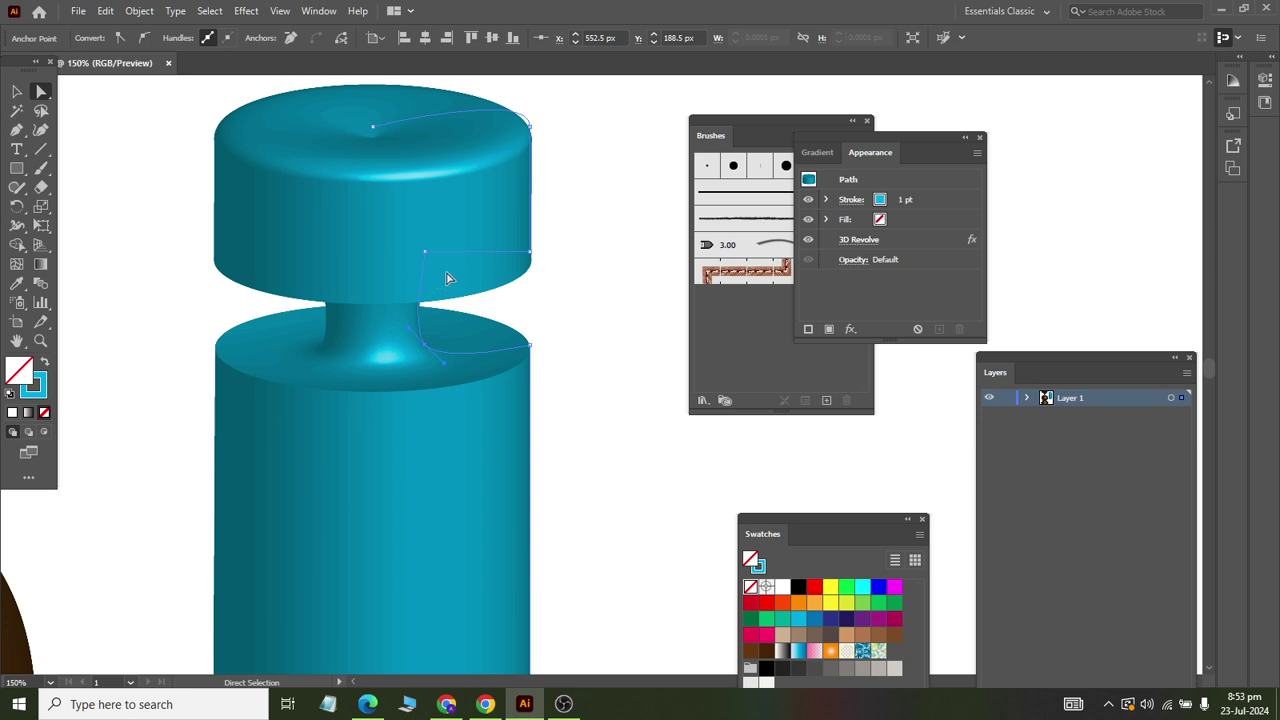
Narrow the cap by shifting its right-edge anchors inward and lowering its top corner
click(532, 254)
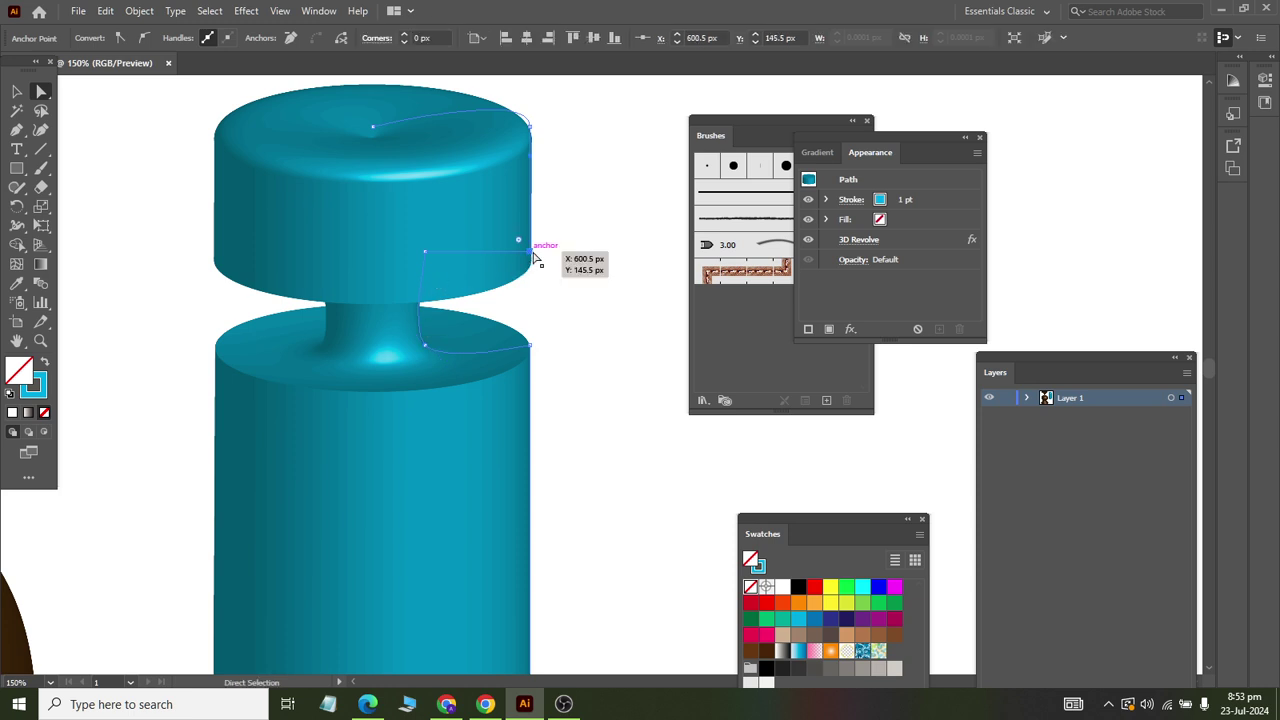
click(146, 39)
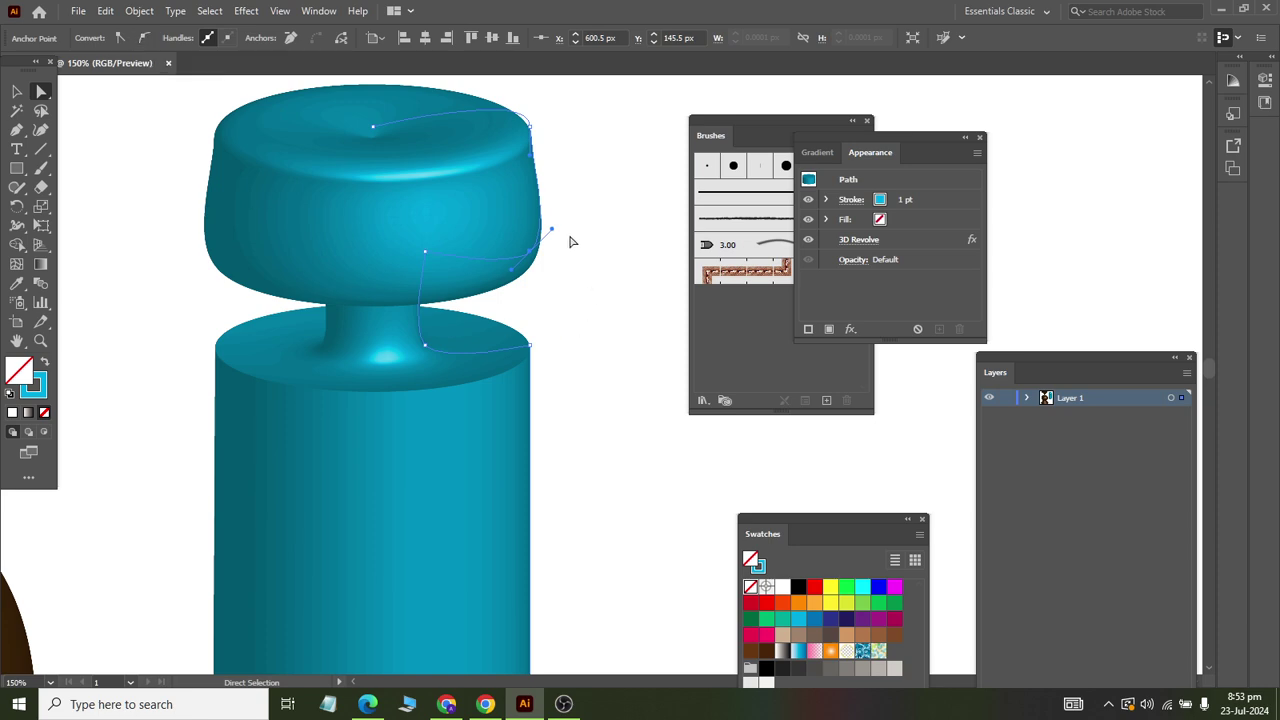
drag(551, 229, 531, 222)
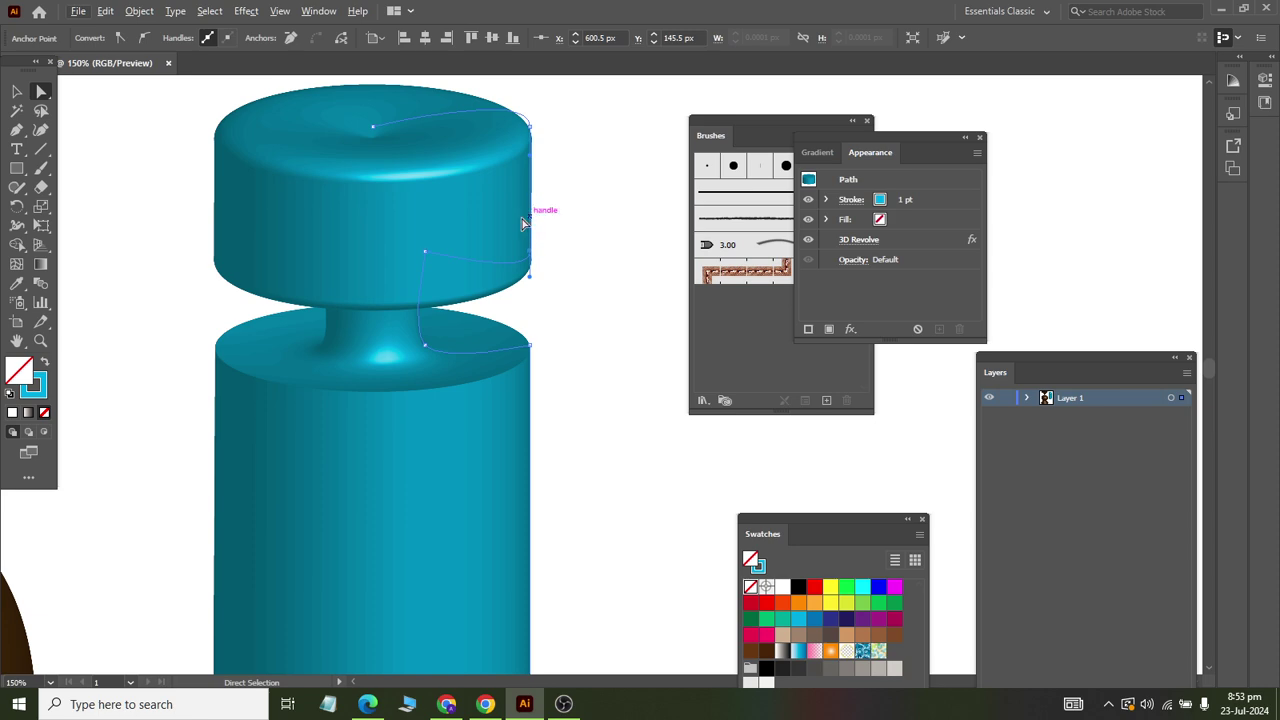
drag(575, 100, 508, 297)
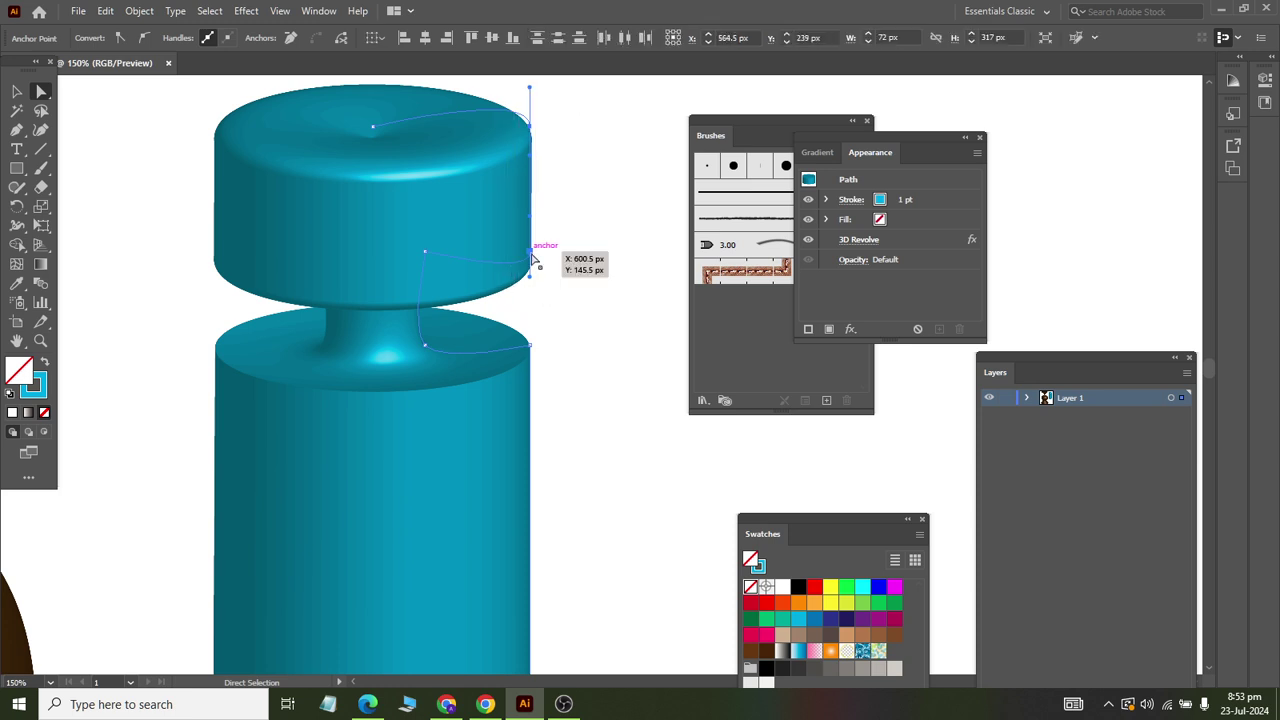
drag(530, 128, 498, 136)
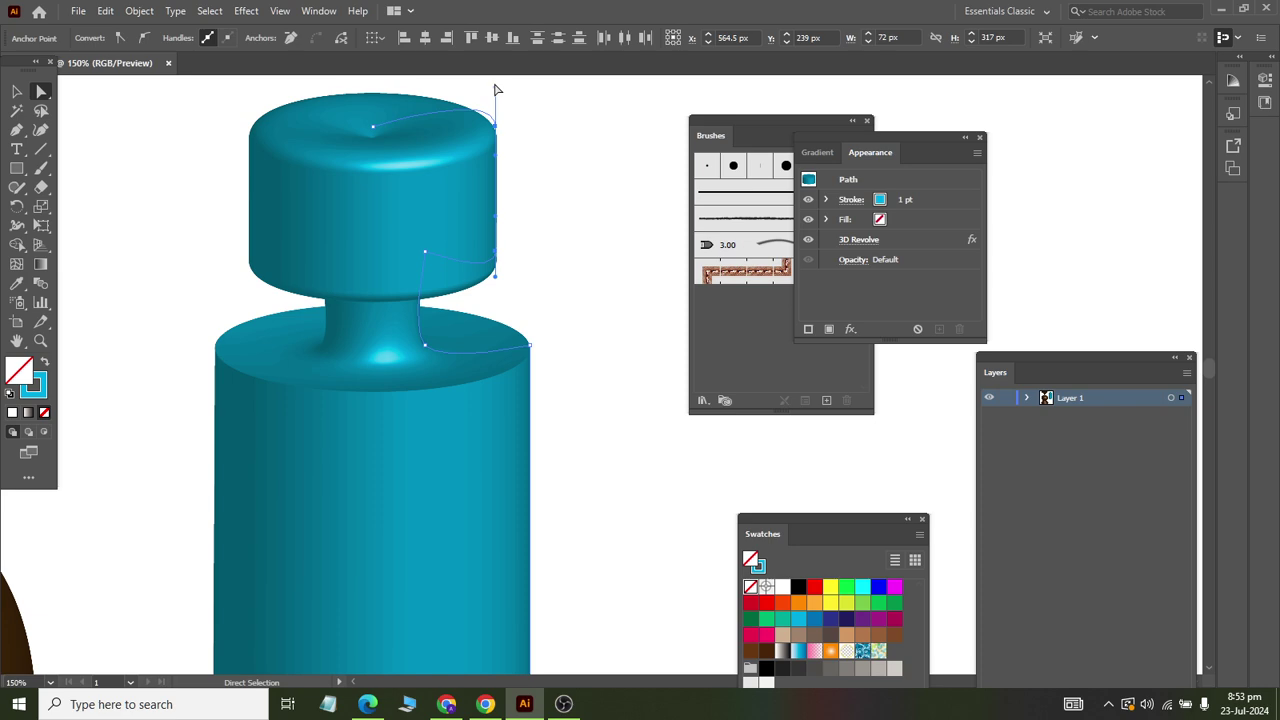
key(shift+Down)
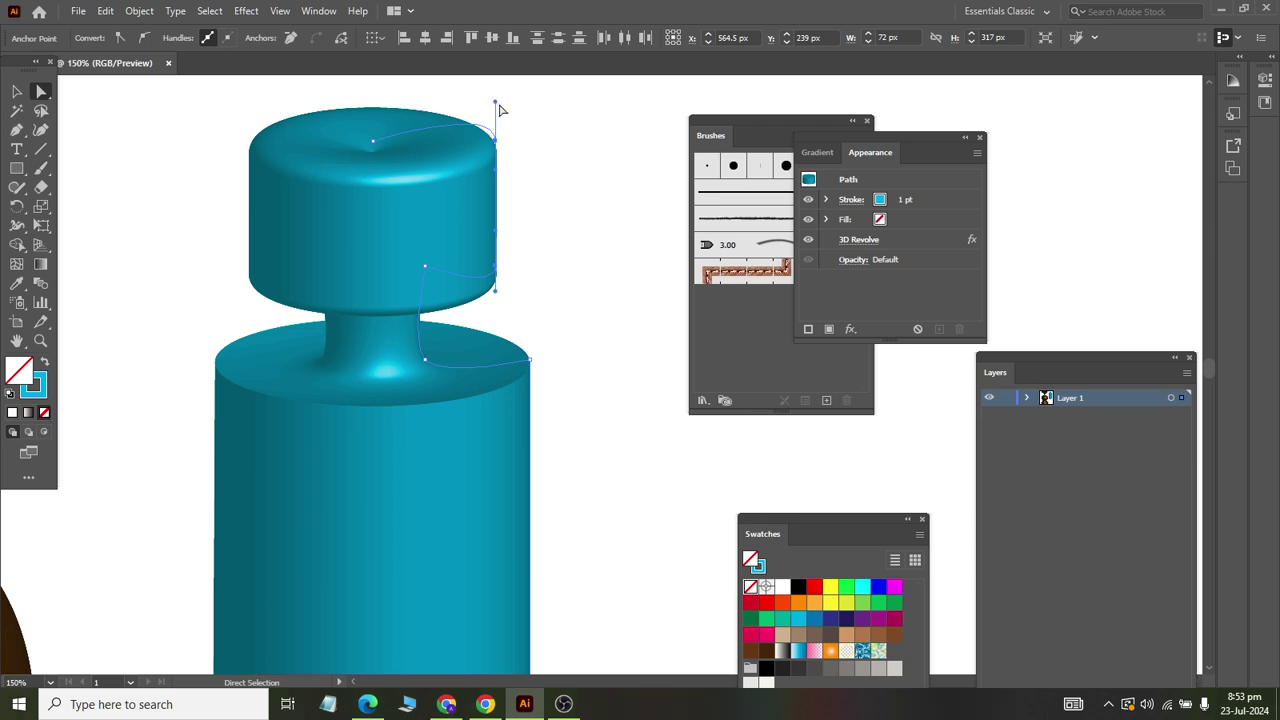
drag(495, 103, 495, 127)
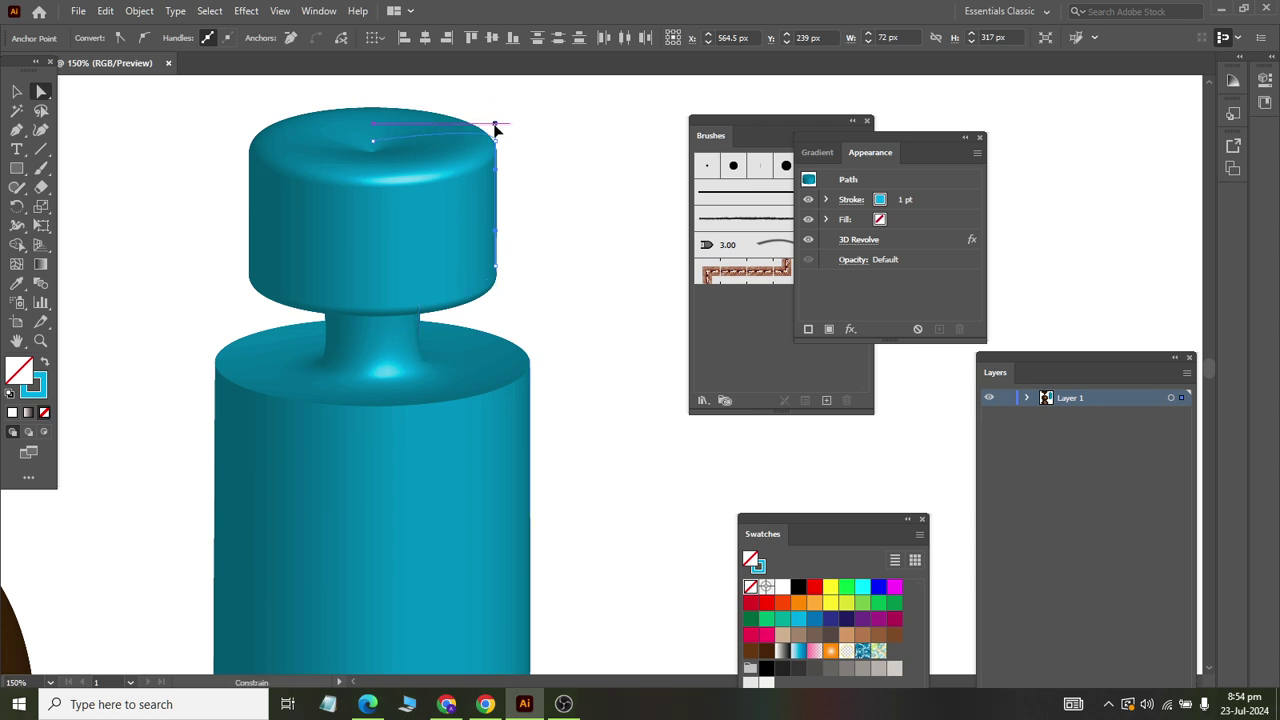
drag(495, 130, 500, 222)
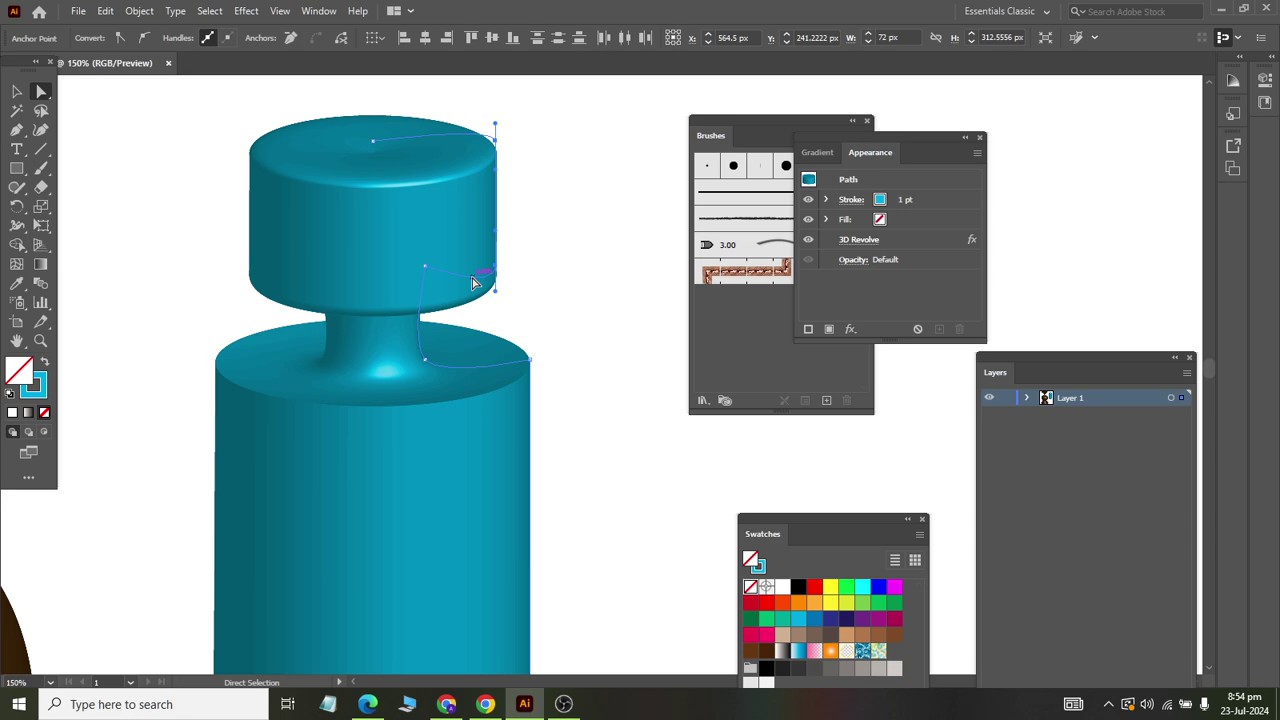
Lower the teal bottle profile's bottom-centre anchor 5 px to deepen the beveled base
scroll(466, 374, down, 3)
scroll(466, 374, down, 1)
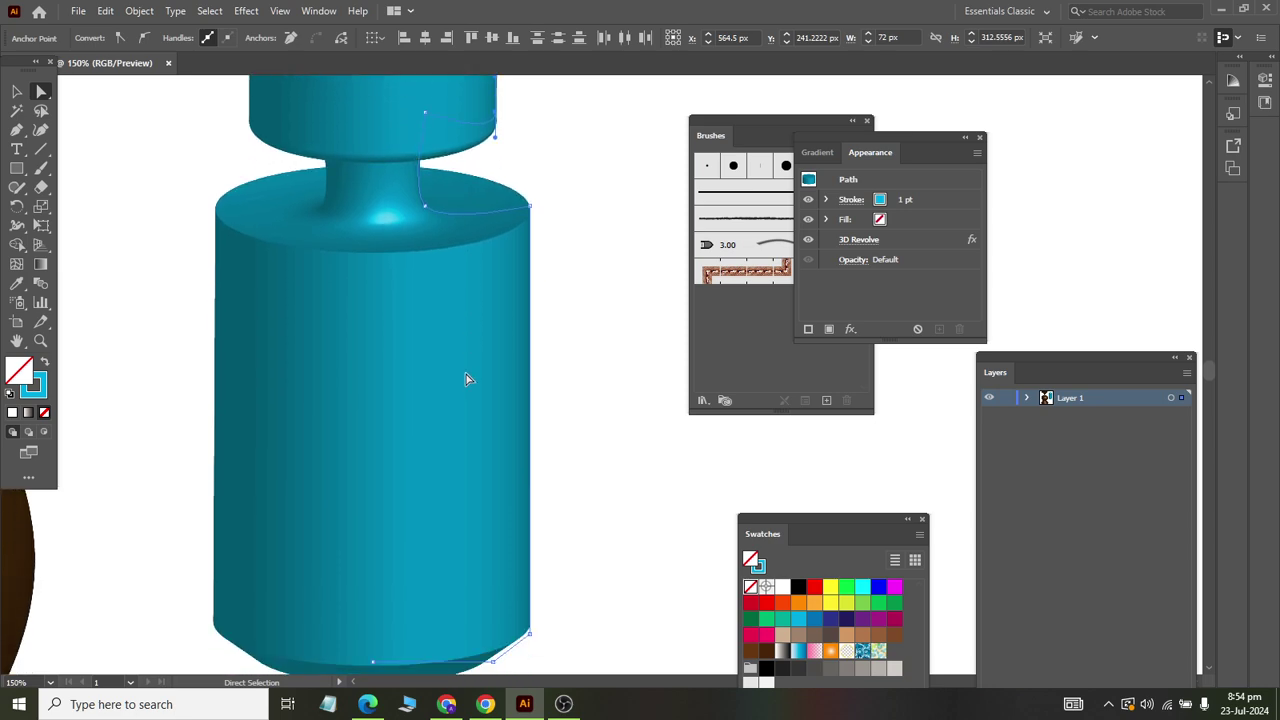
scroll(466, 374, down, 2)
scroll(466, 378, down, 1)
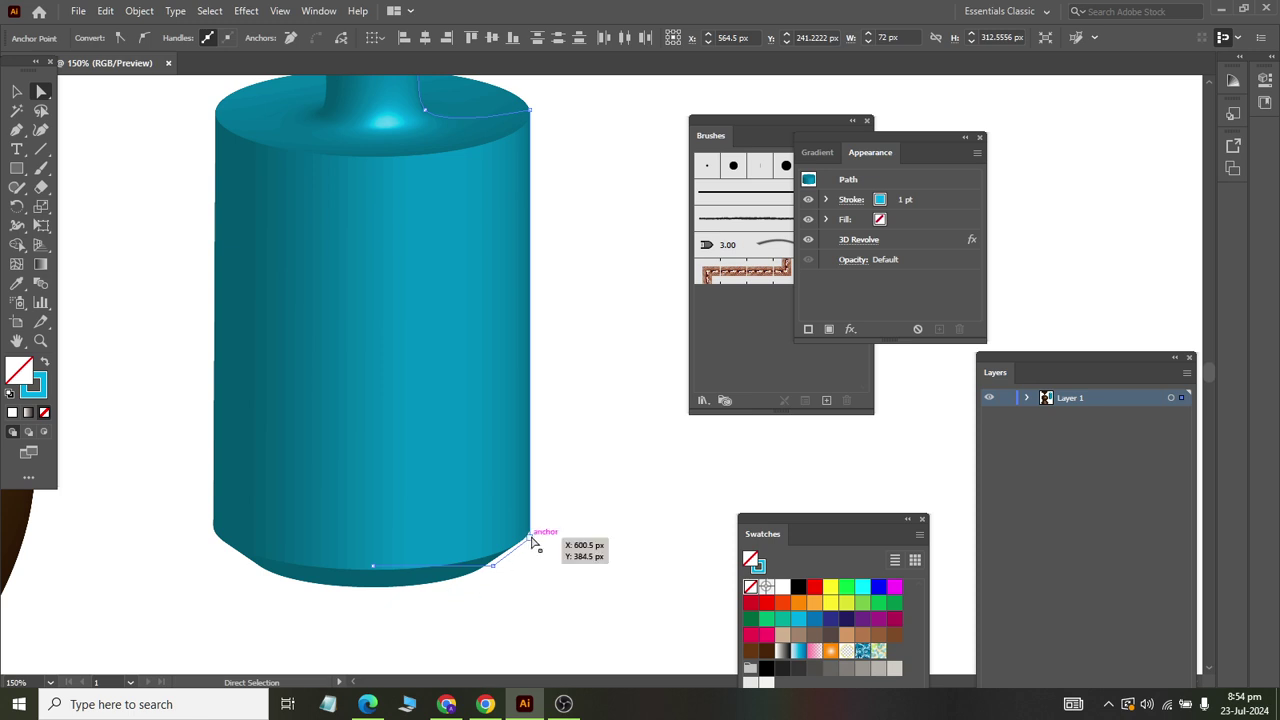
scroll(397, 583, down, 1)
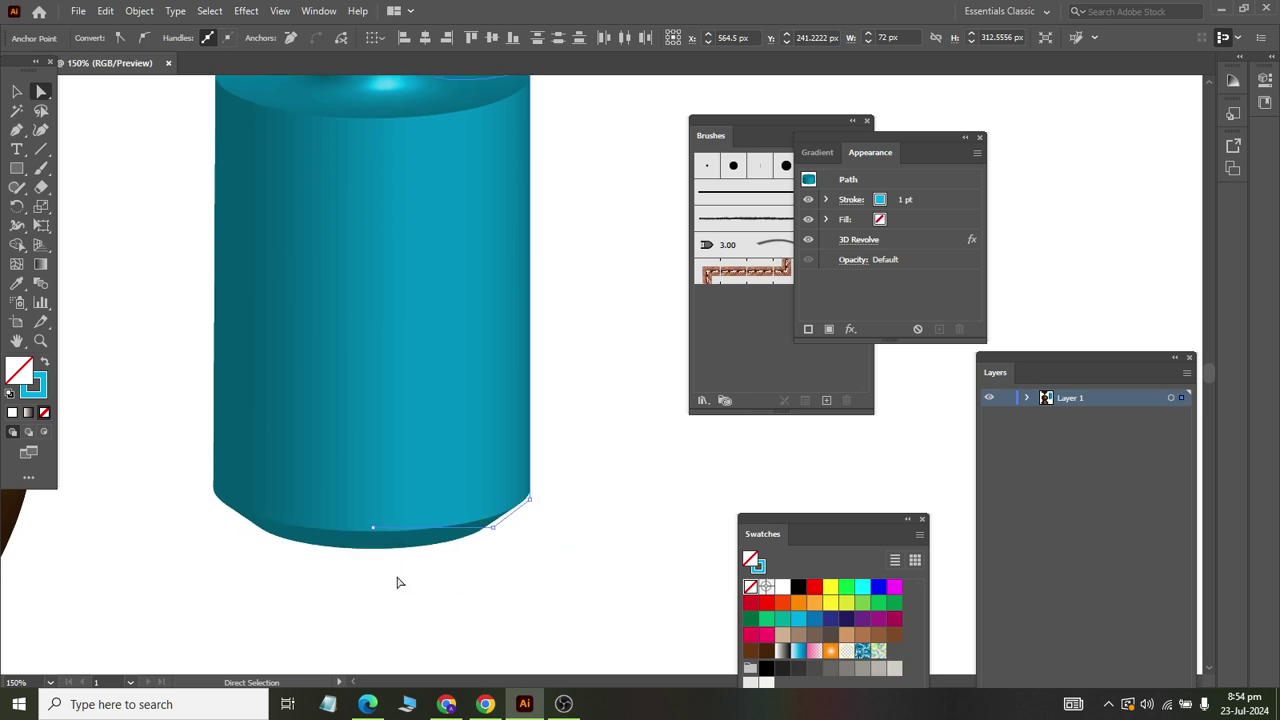
scroll(430, 545, down, 2)
scroll(475, 488, up, 2)
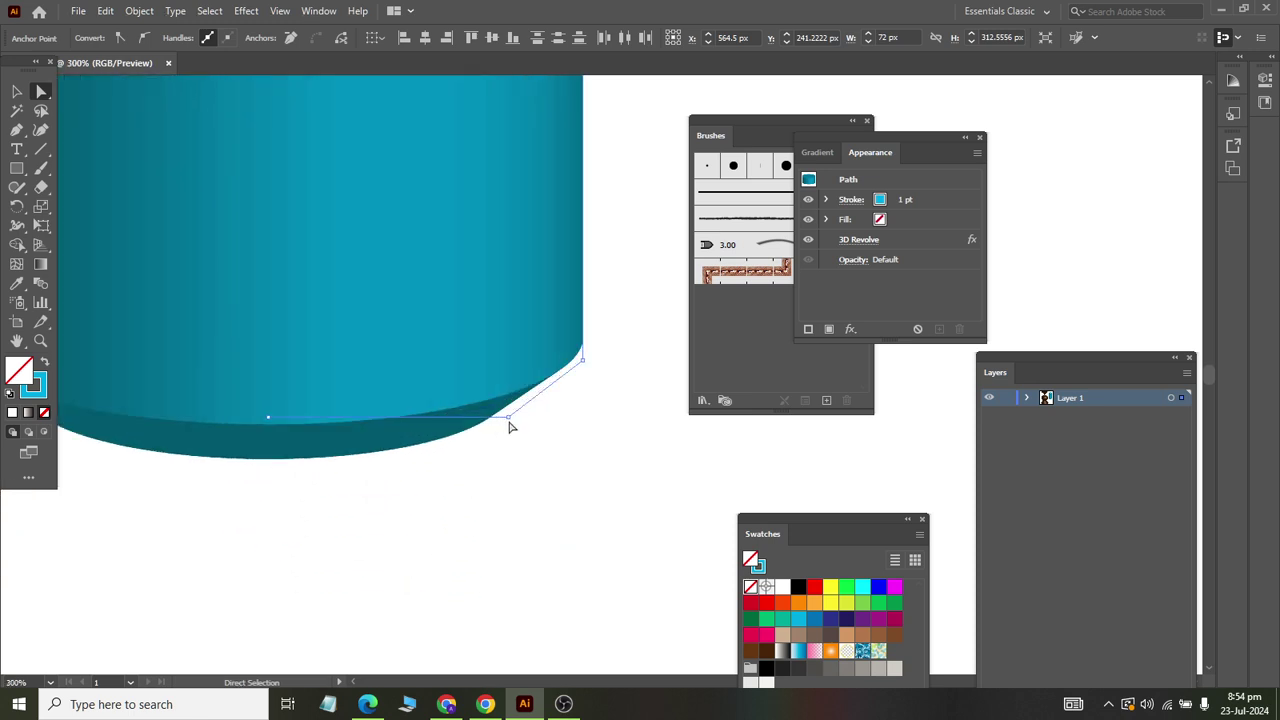
click(509, 418)
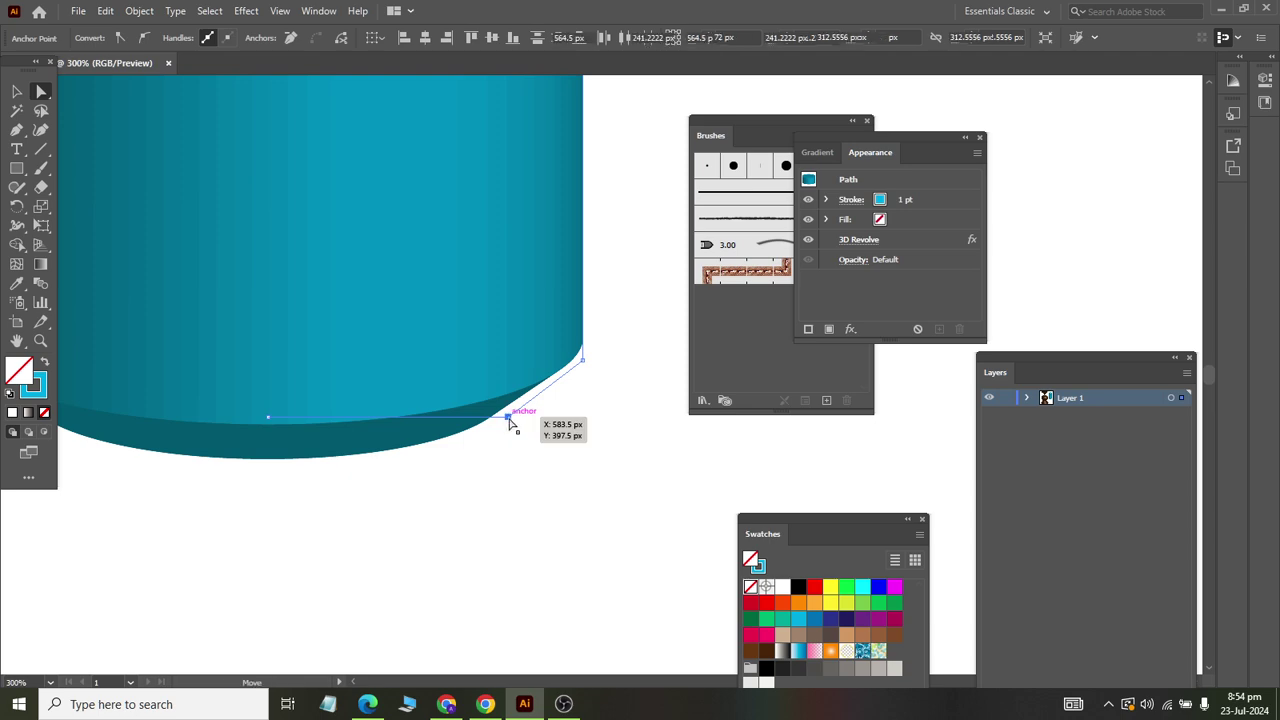
click(269, 422)
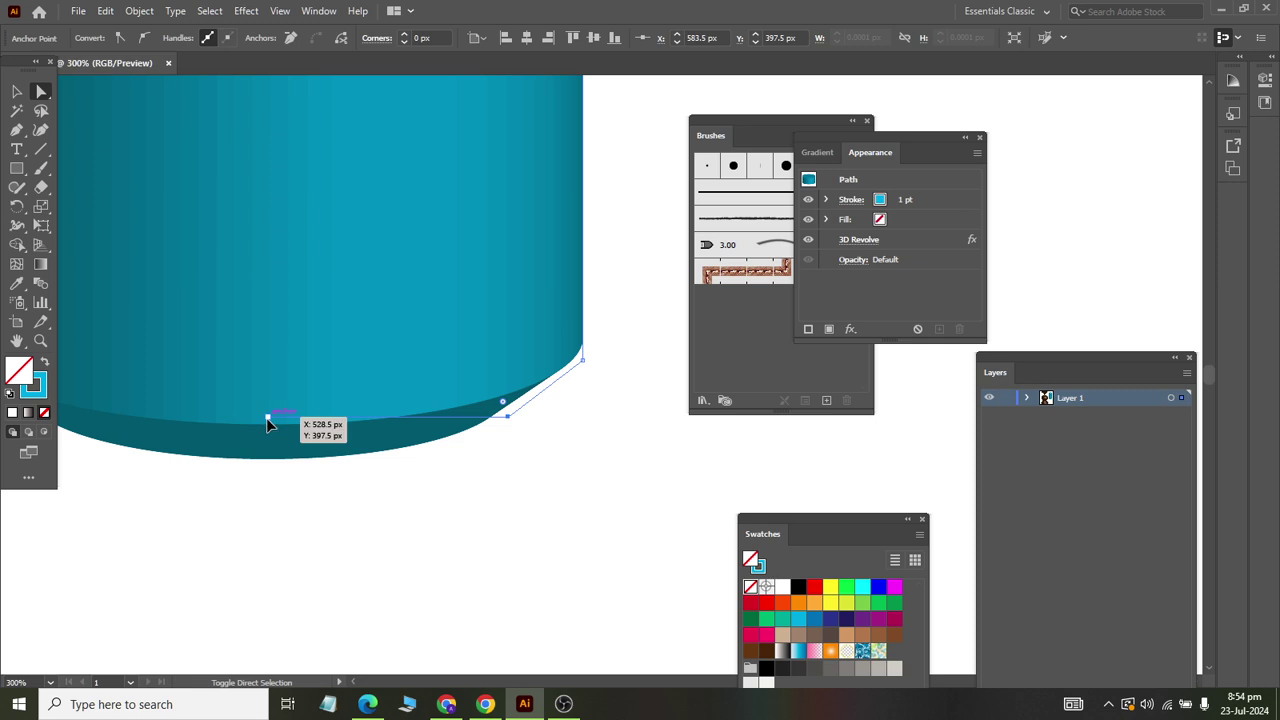
drag(508, 414, 506, 451)
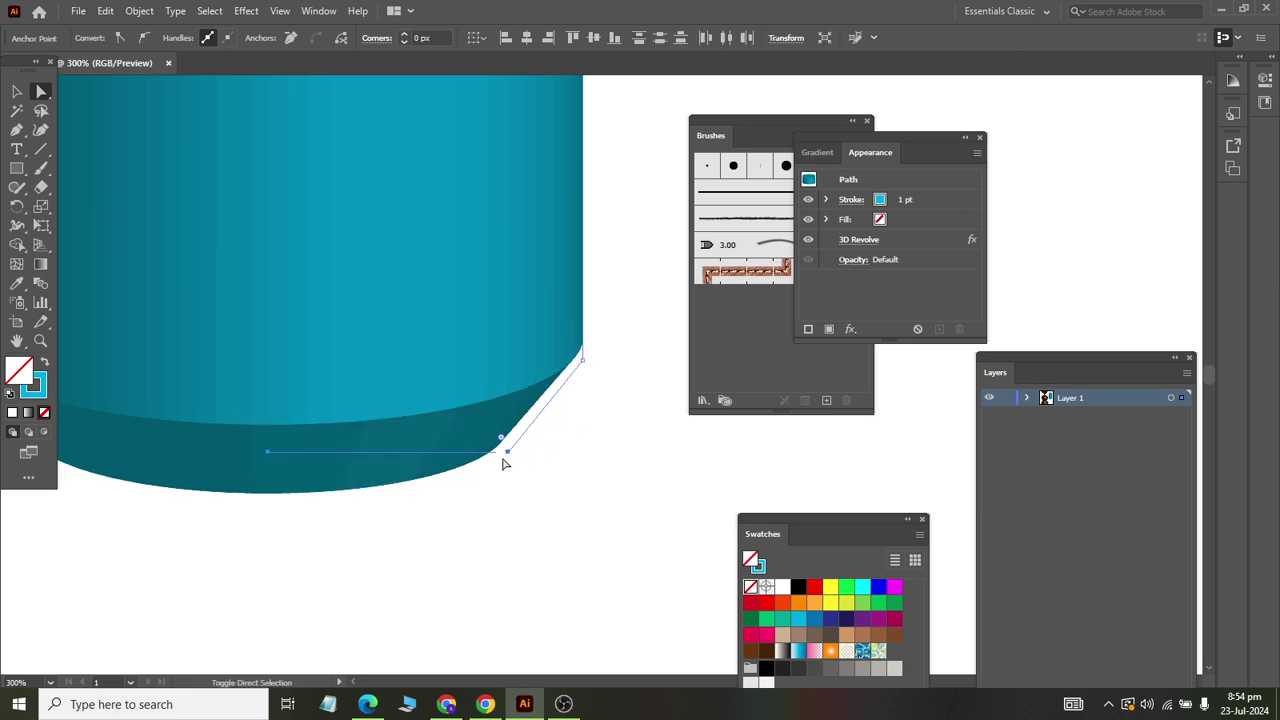
Zoom out and pan to view the whole teal bottle
scroll(497, 465, down, 2)
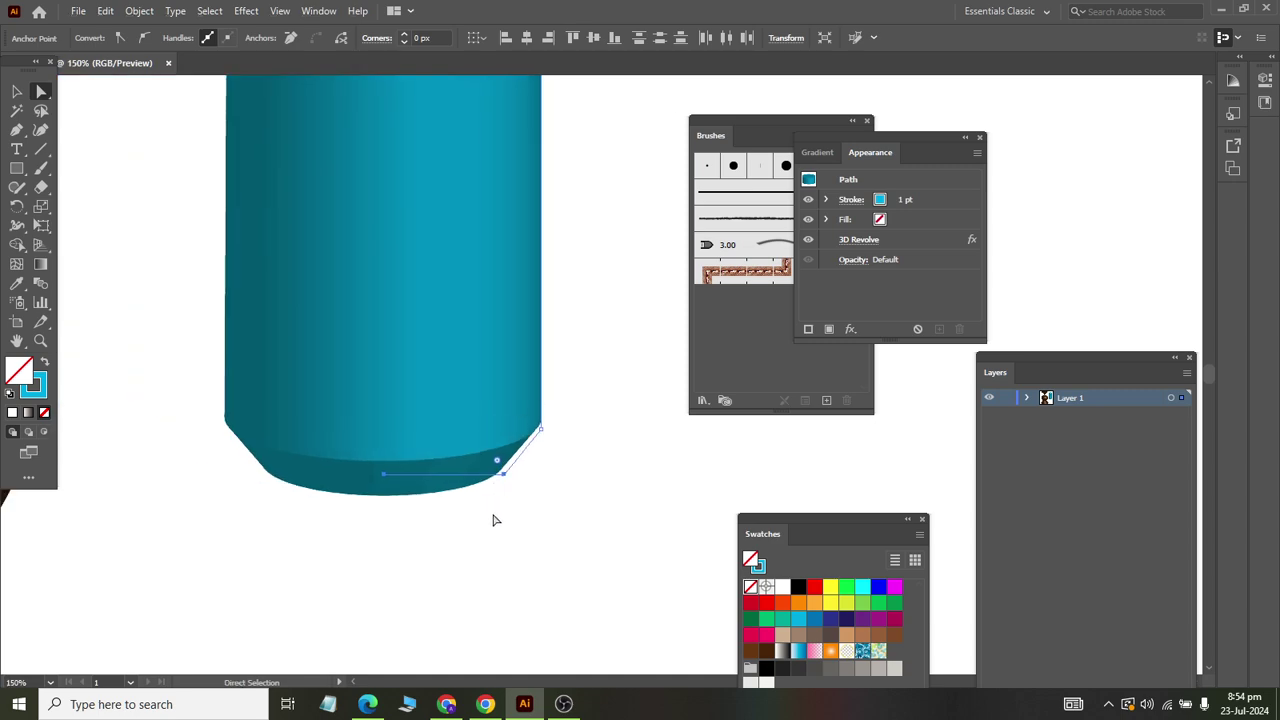
scroll(497, 517, up, 2)
scroll(563, 391, up, 1)
scroll(563, 391, up, 1)
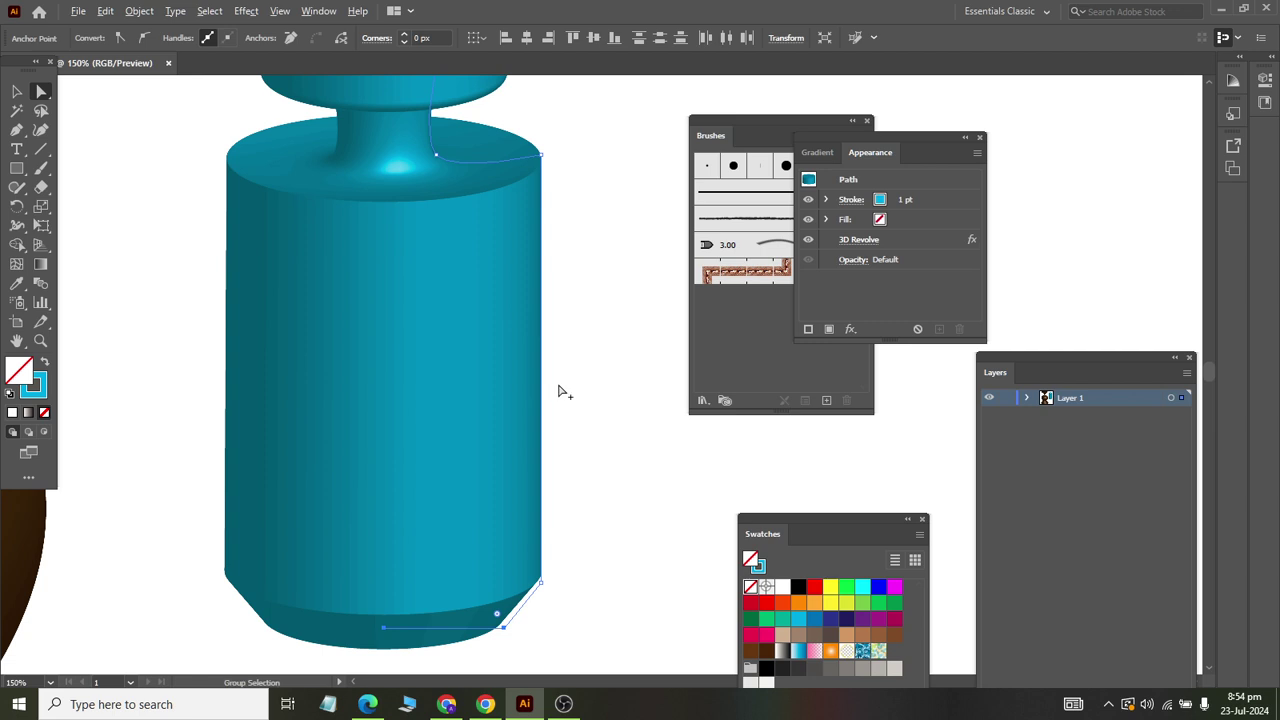
scroll(561, 387, down, 2)
scroll(561, 384, down, 1)
scroll(558, 382, right, 2)
Convert the bottle's shoulder anchor into a smooth point
scroll(555, 380, right, 1)
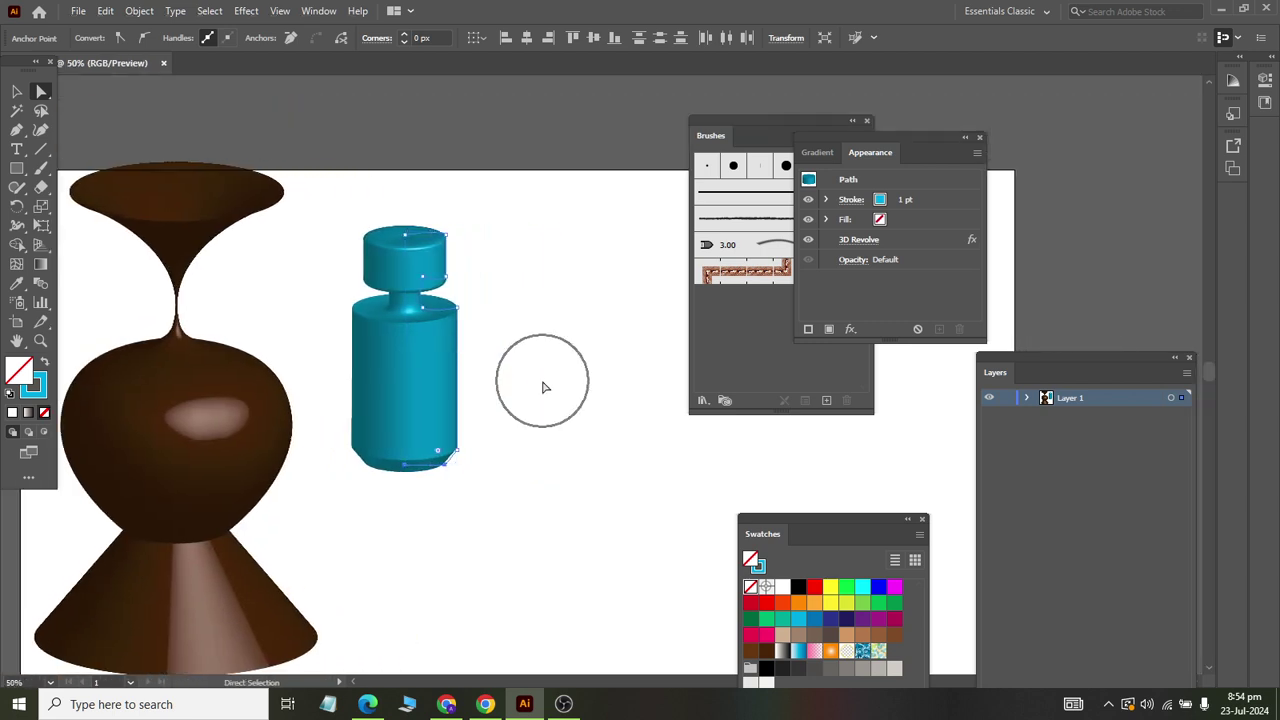
scroll(449, 300, up, 6)
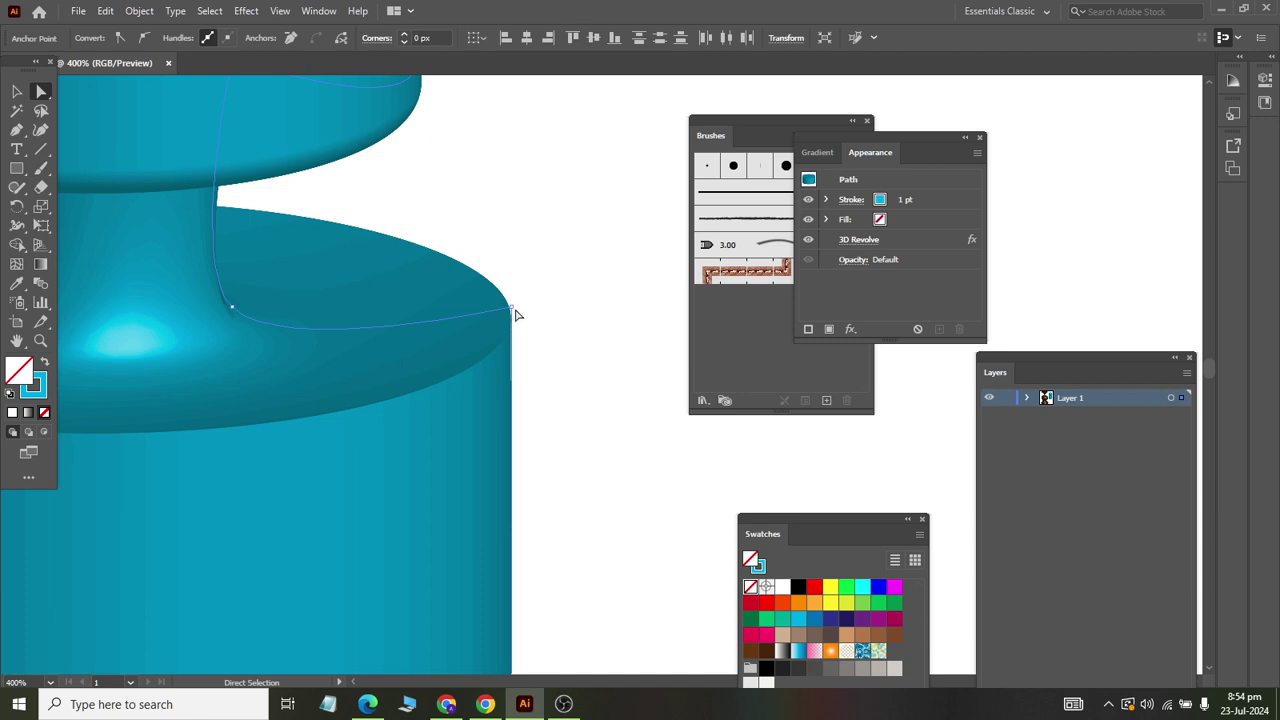
click(512, 310)
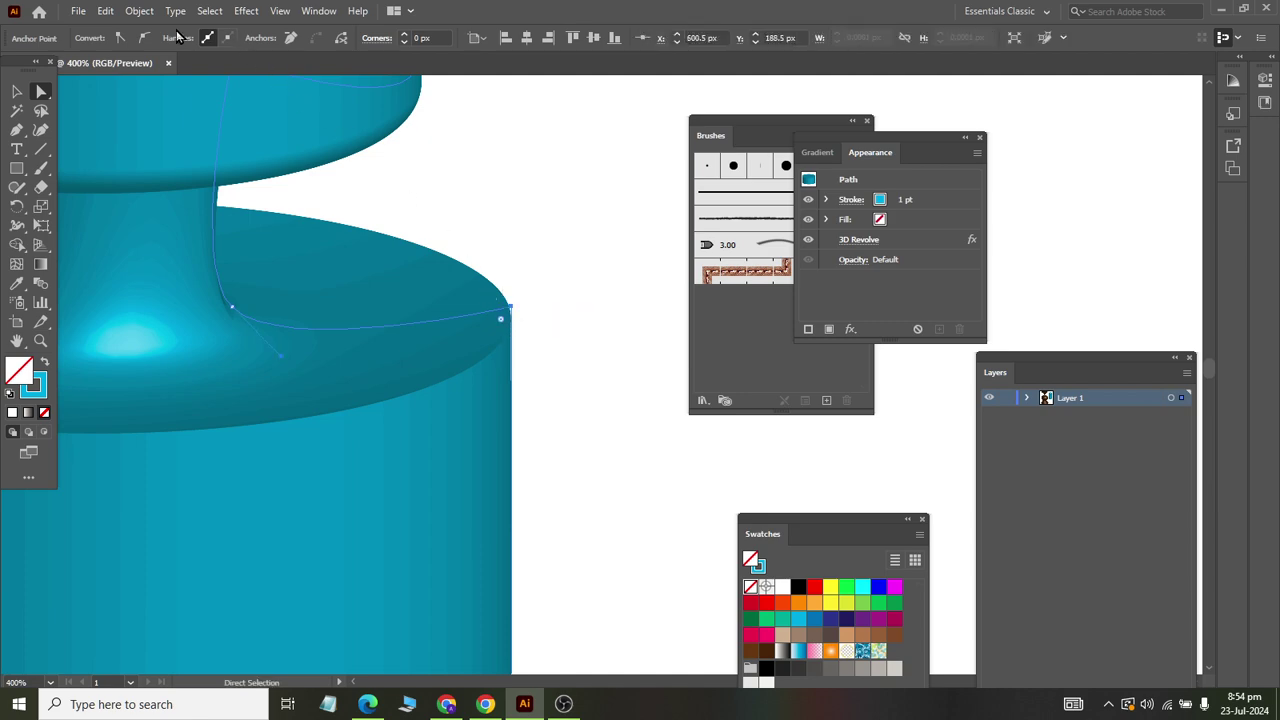
click(144, 37)
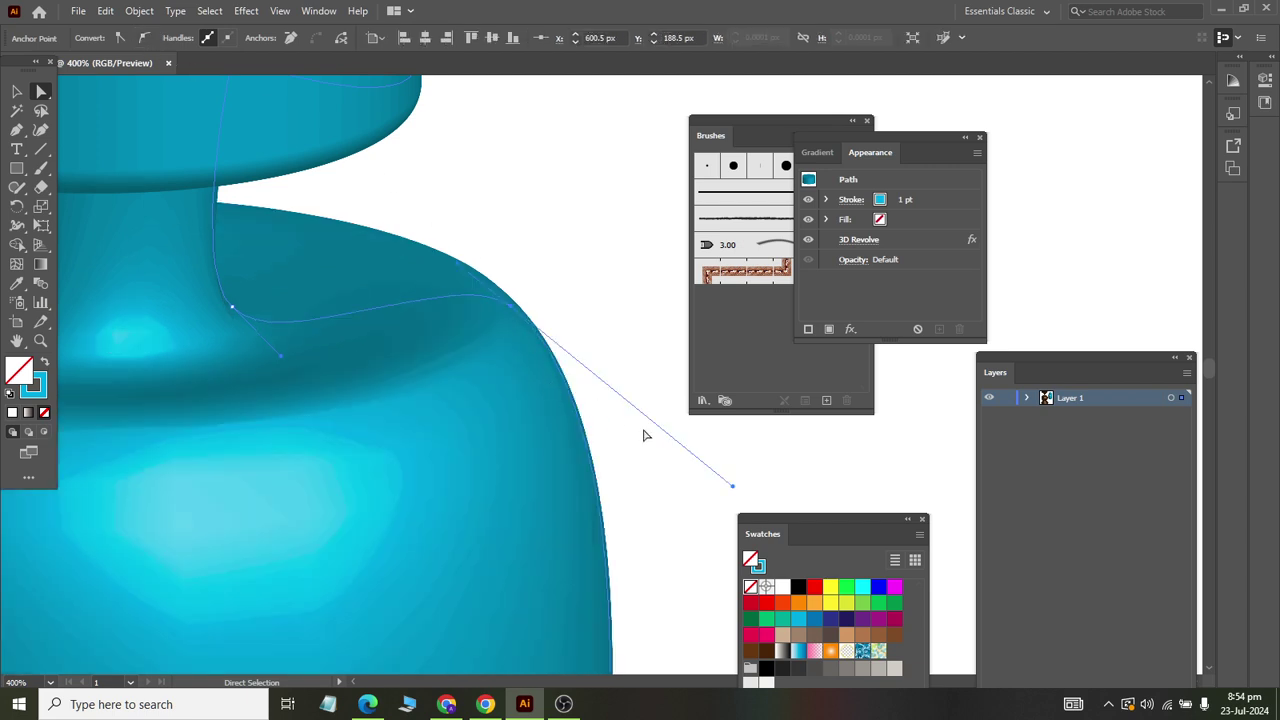
Pull the shoulder handle inward to straighten the sides, then drag the shoulder corner lower
key(ctrl+0)
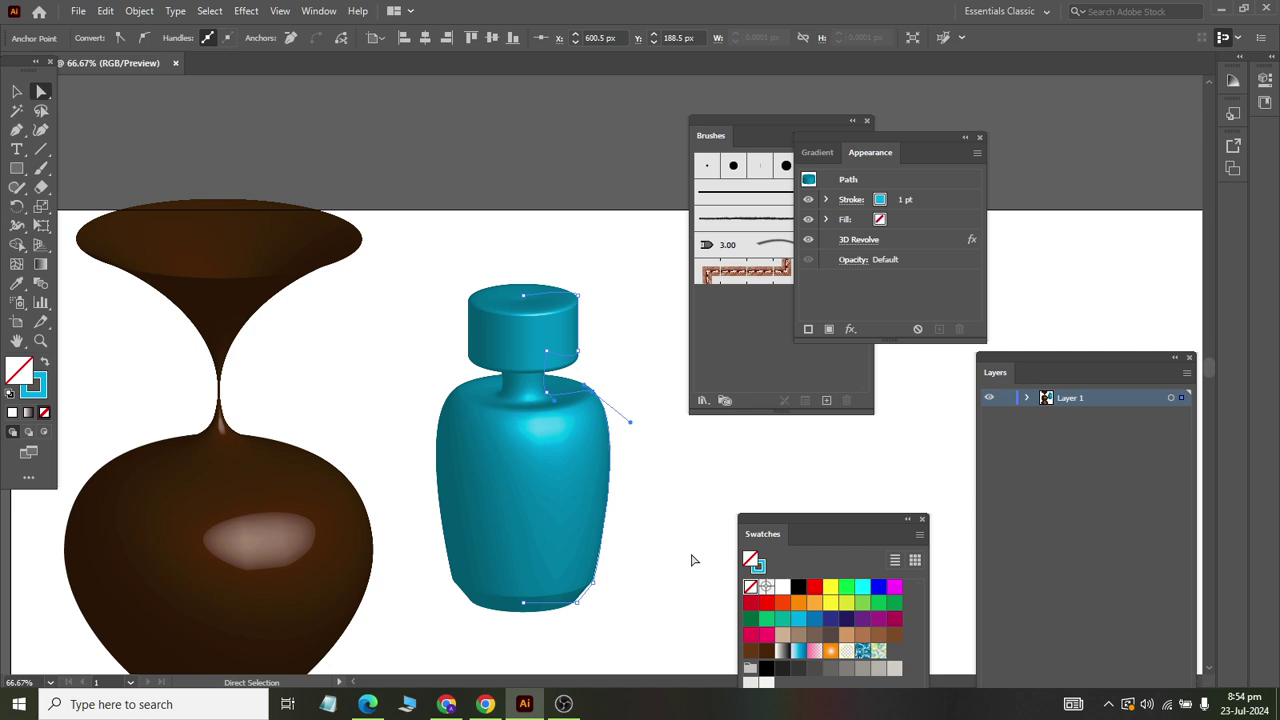
key(ctrl+1)
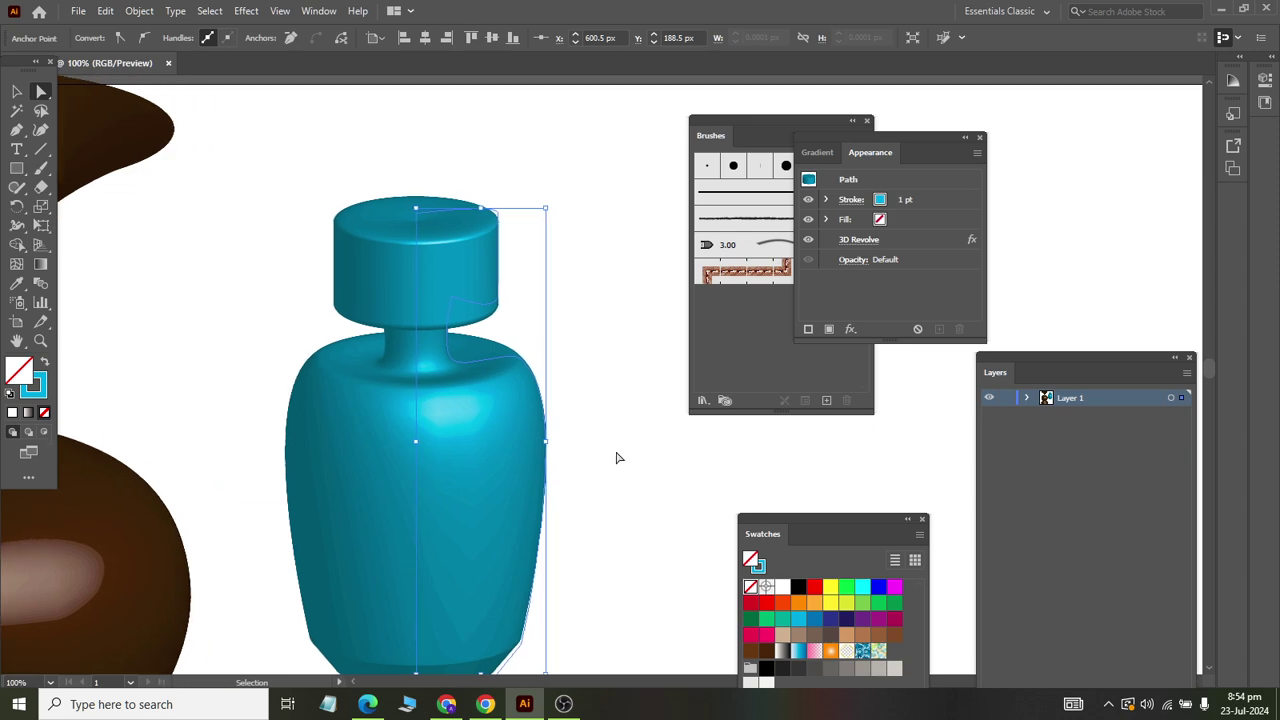
click(553, 397)
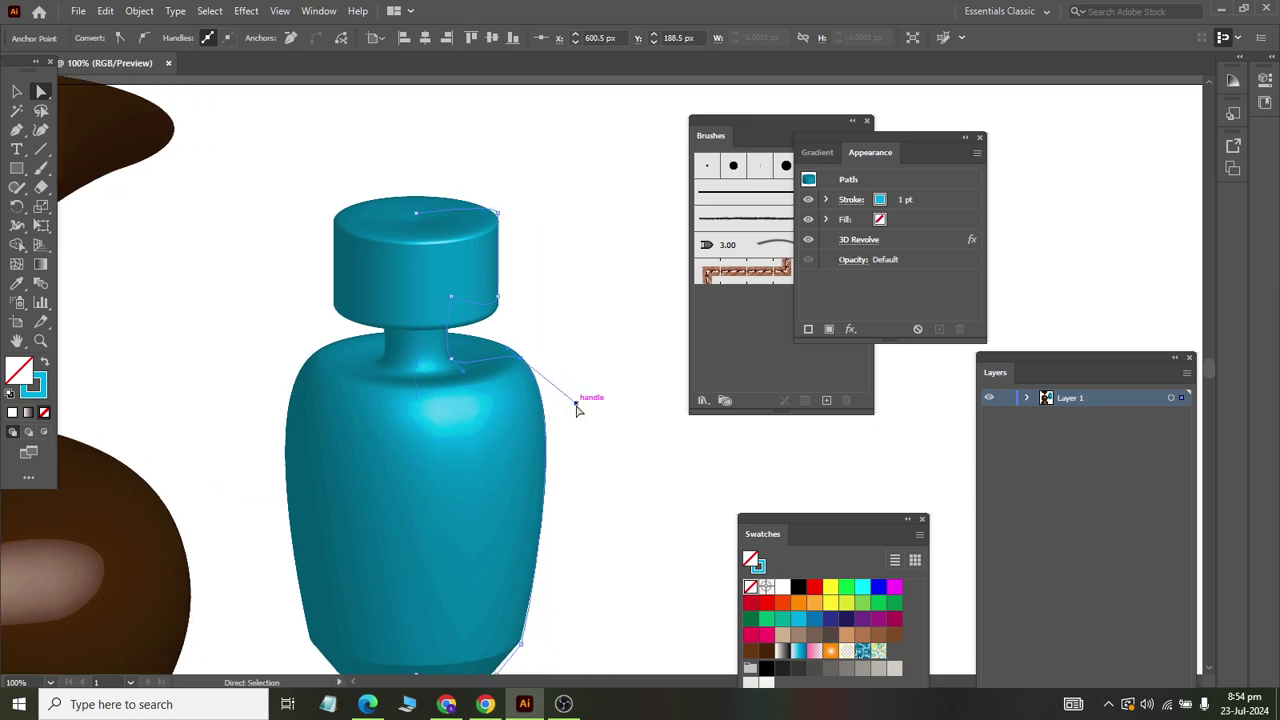
drag(578, 405, 547, 427)
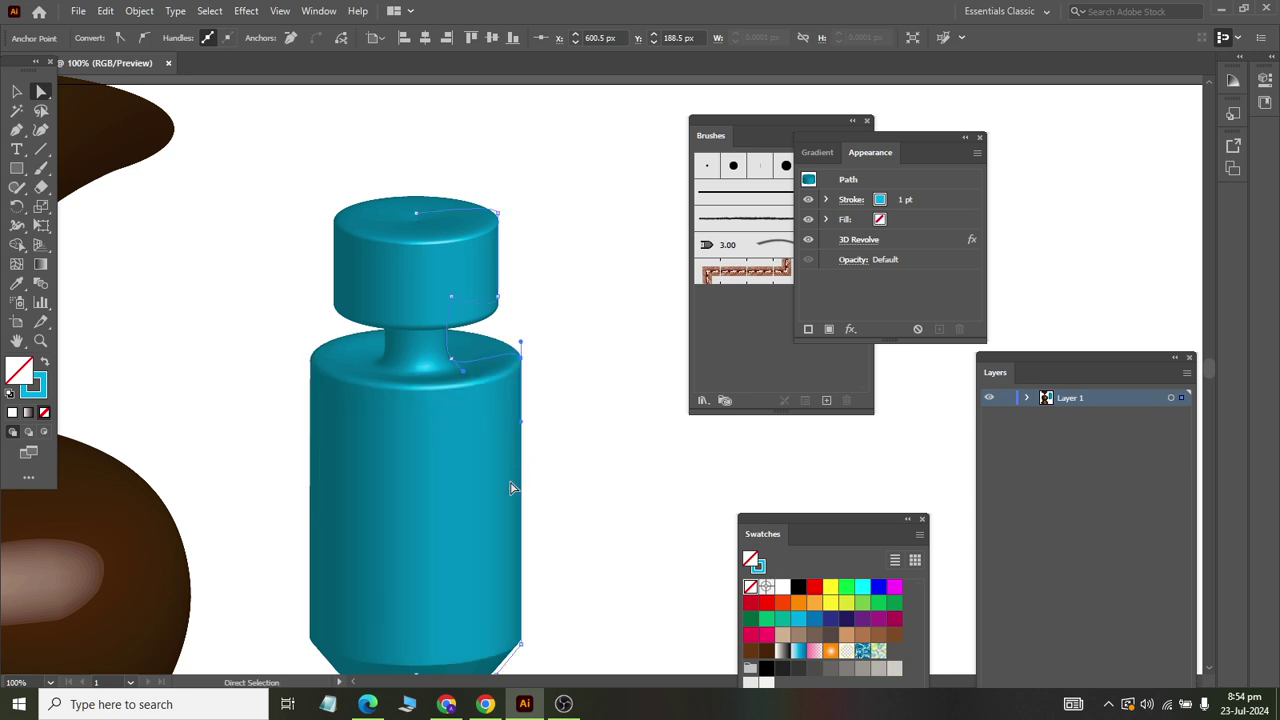
scroll(510, 488, down, 1)
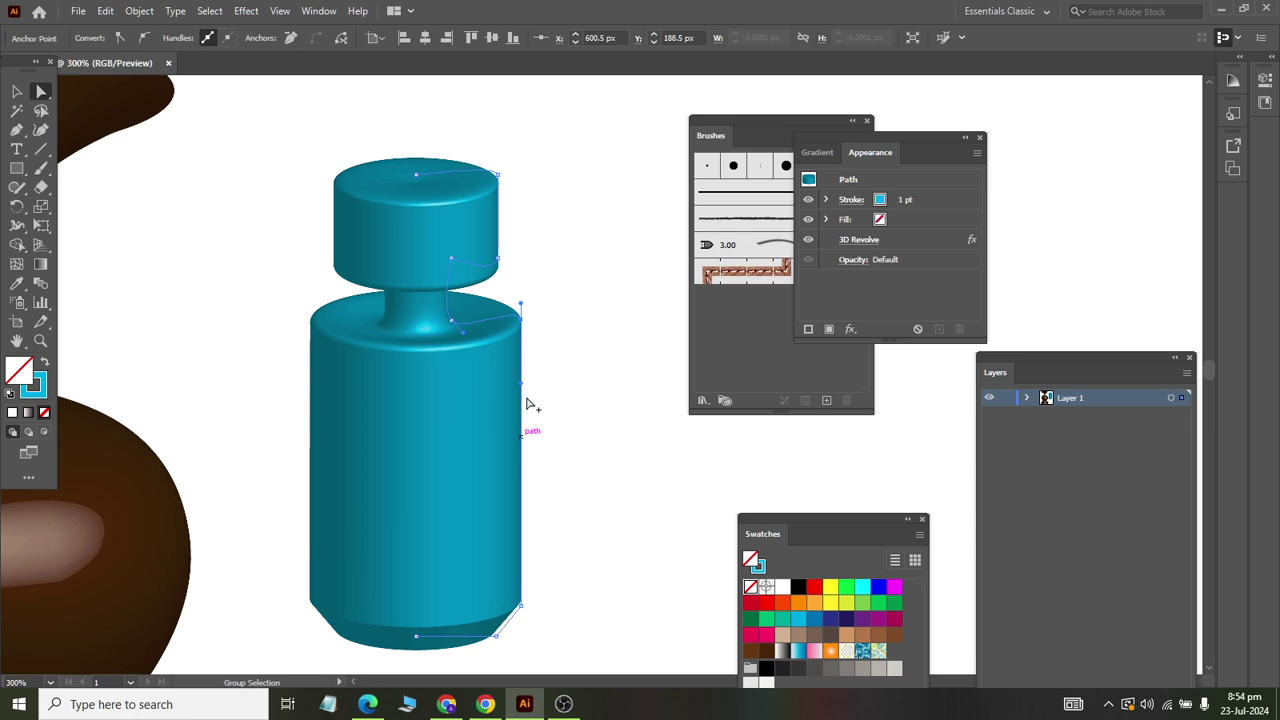
alt+scroll(526, 403, up, 3)
scroll(530, 260, up, 1)
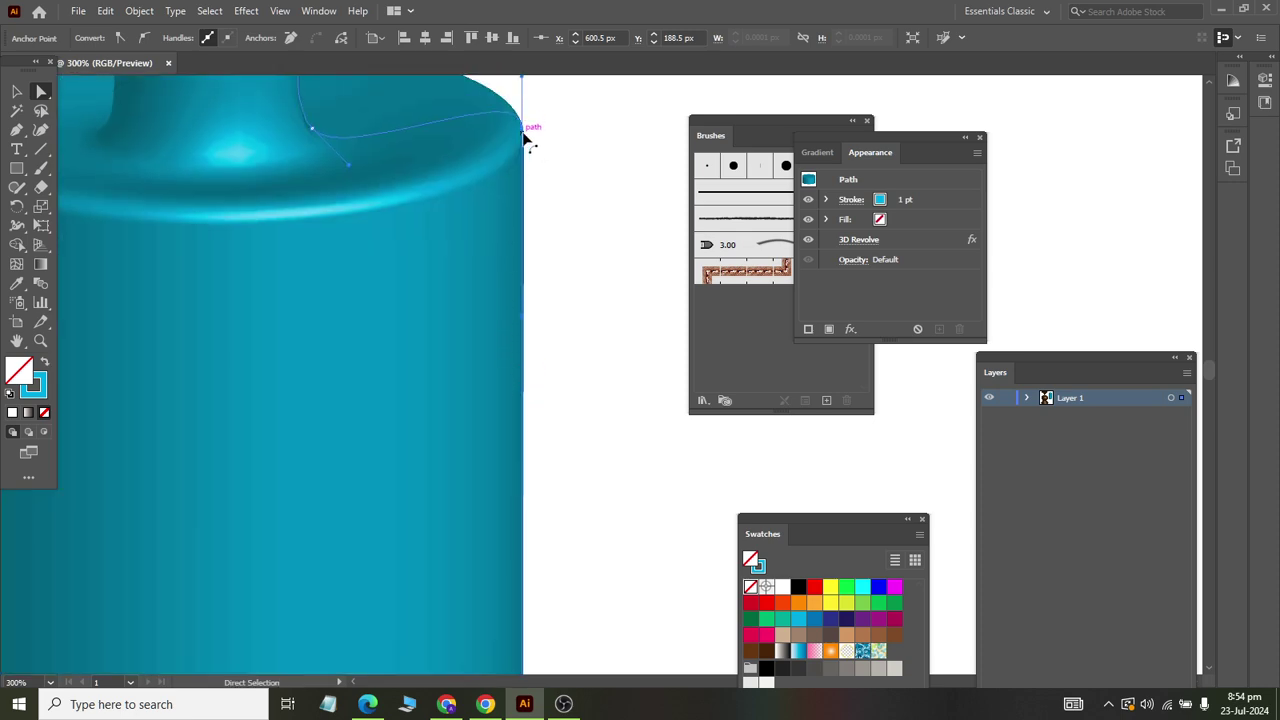
drag(525, 140, 521, 180)
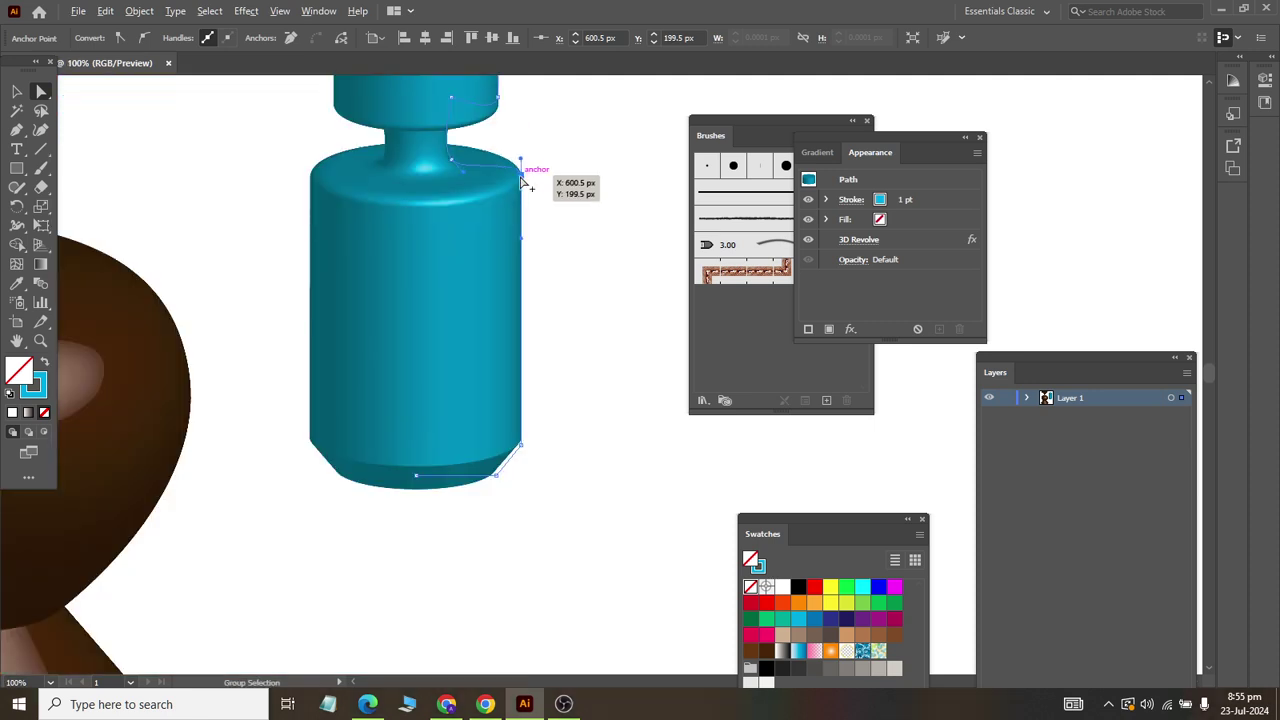
Drag the shoulder anchor further down to form a sloped conical shoulder
alt+scroll(521, 180, up, 1)
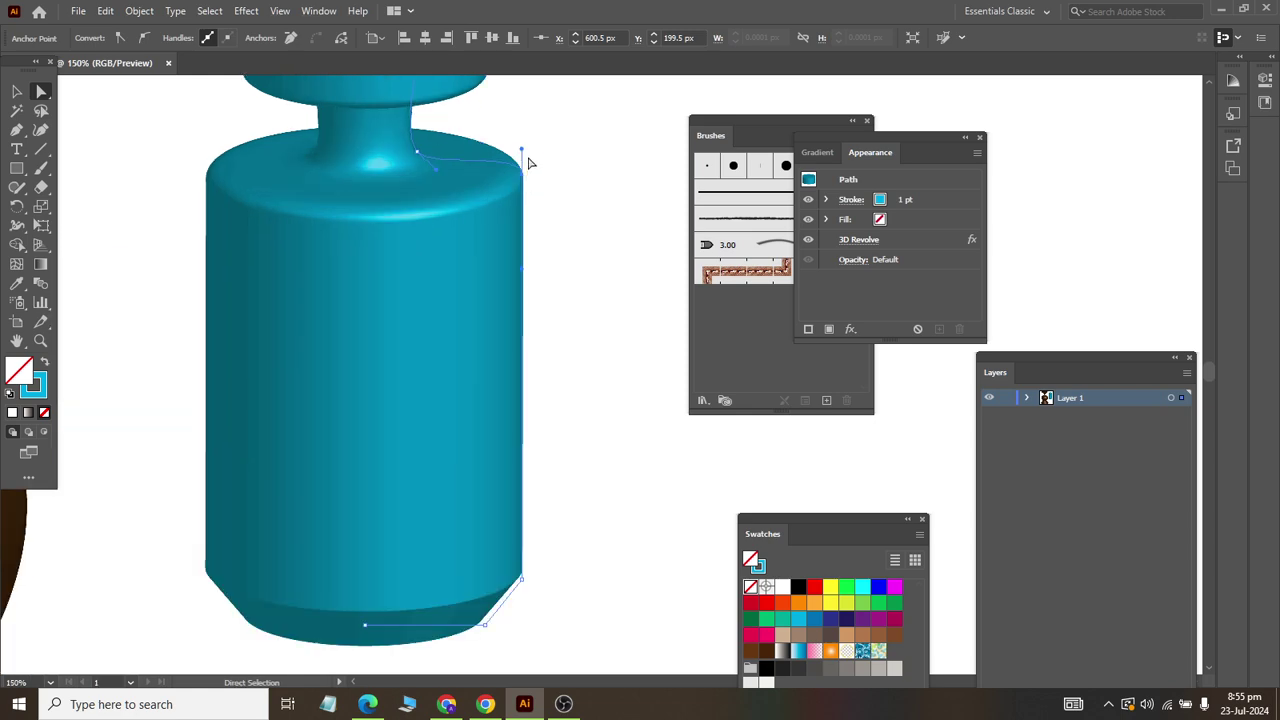
drag(522, 181, 521, 220)
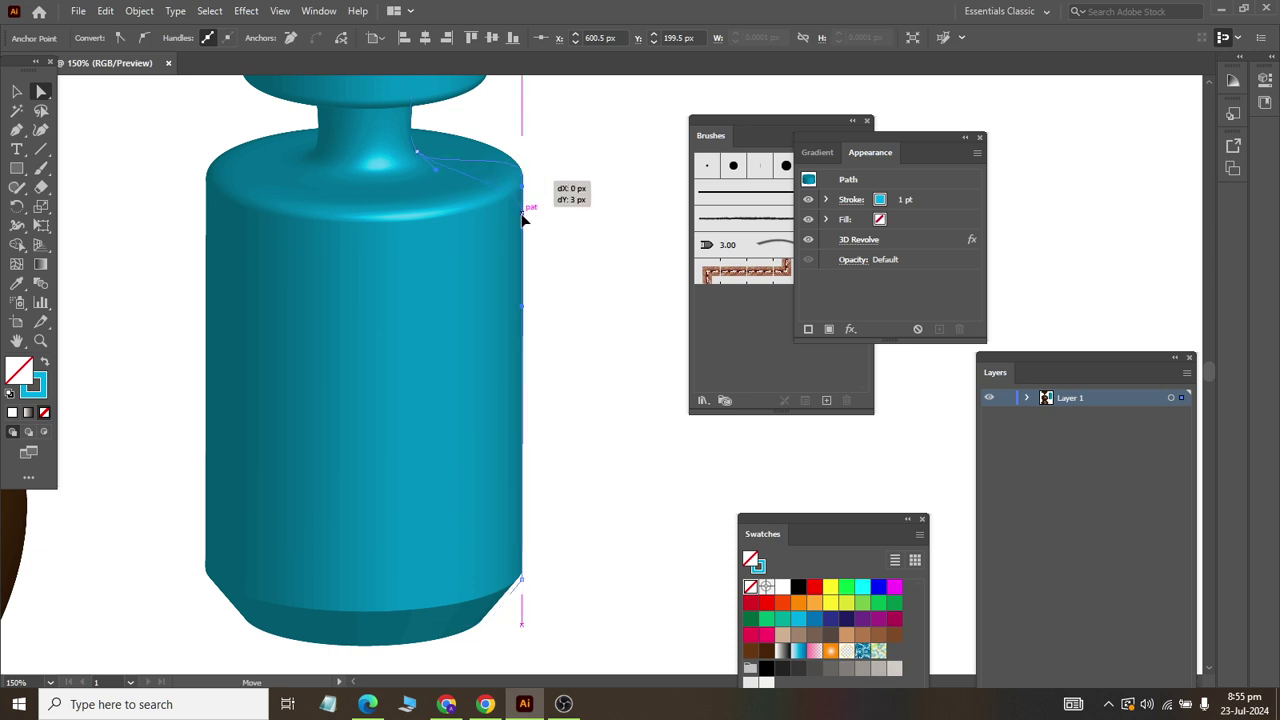
drag(521, 220, 522, 277)
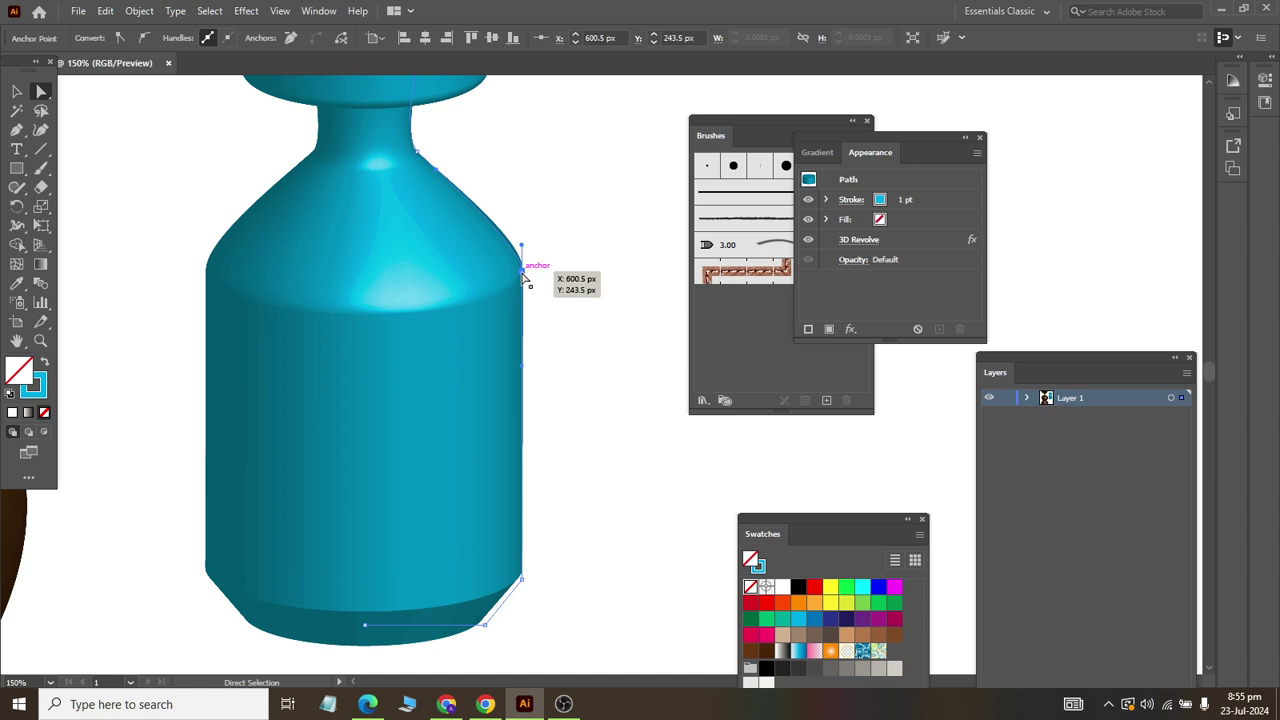
Narrow the cap by moving its right-side anchors 12 px left, then deselect
scroll(522, 277, up, 1)
scroll(522, 277, down, 1)
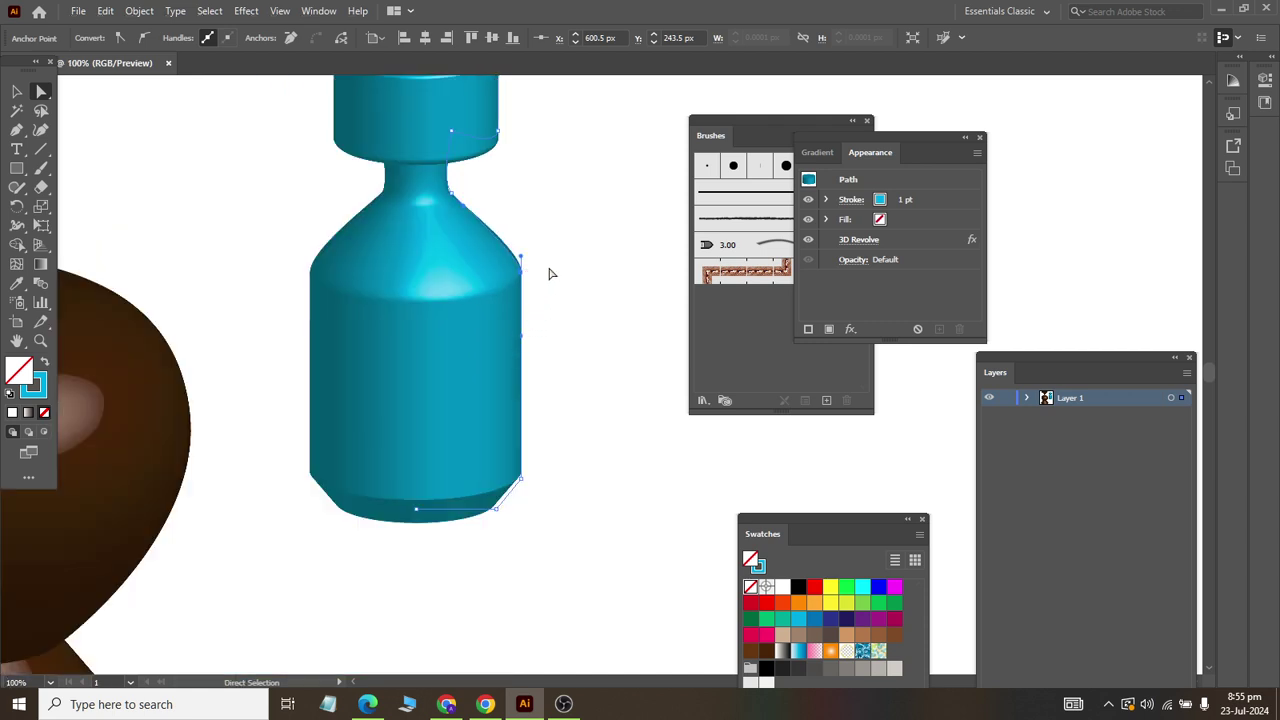
scroll(555, 252, up, 1)
scroll(545, 200, up, 1)
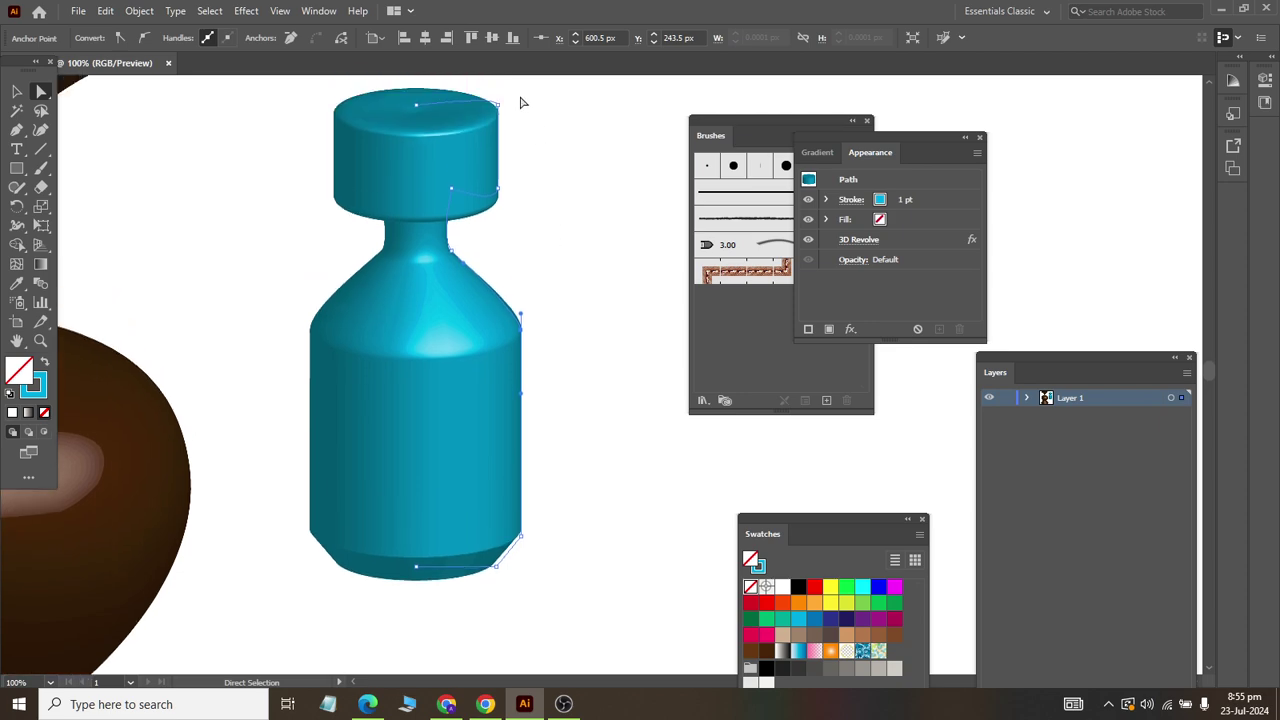
shift+click(497, 190)
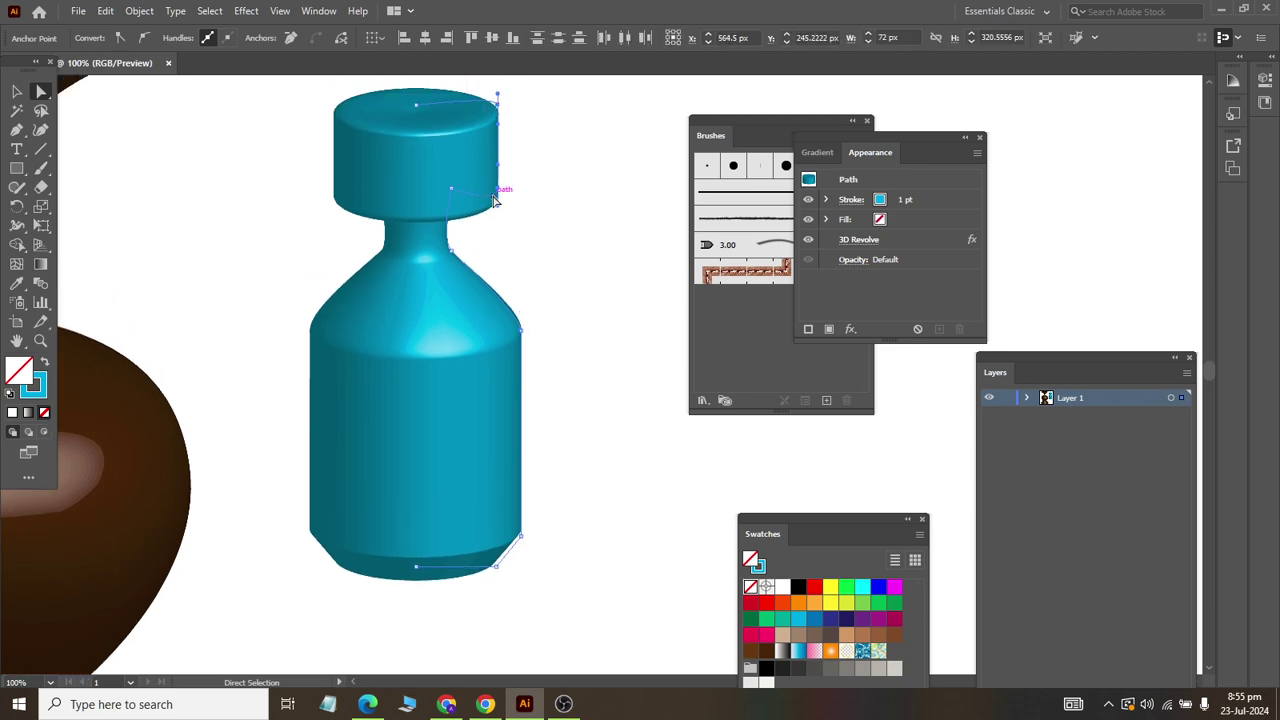
drag(499, 189, 479, 188)
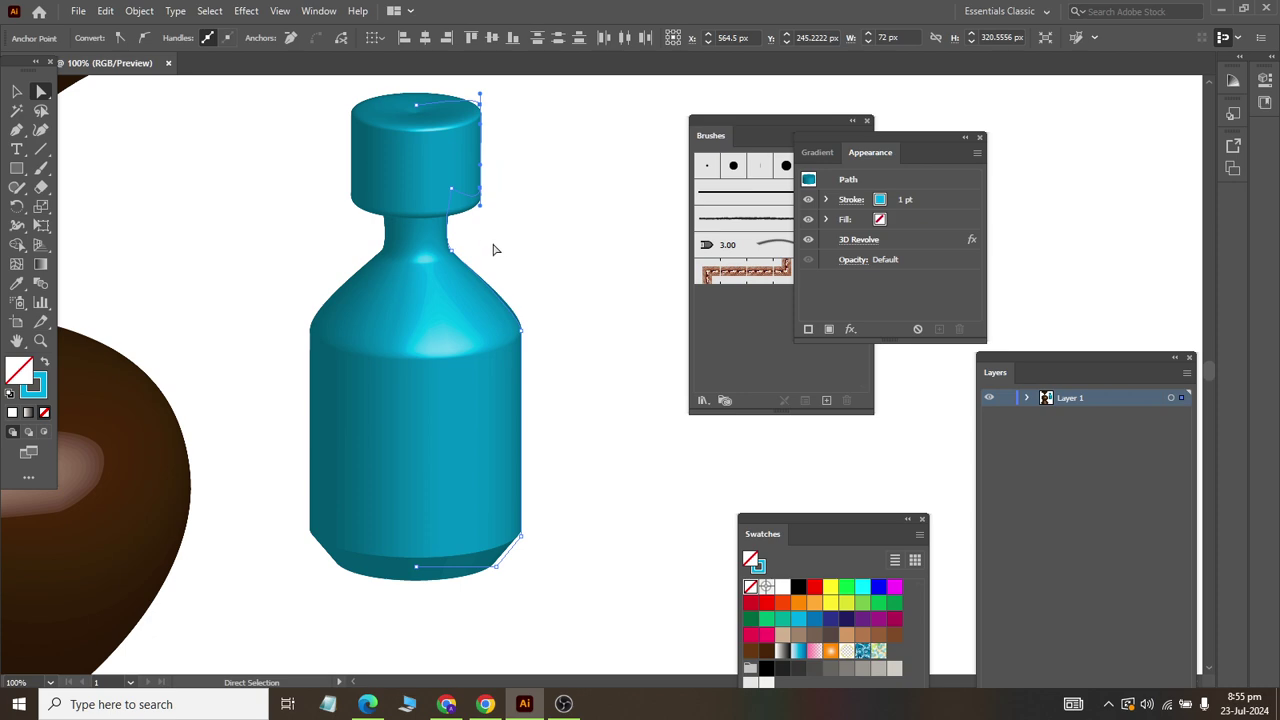
click(575, 307)
scroll(571, 316, down, 2)
scroll(571, 316, up, 2)
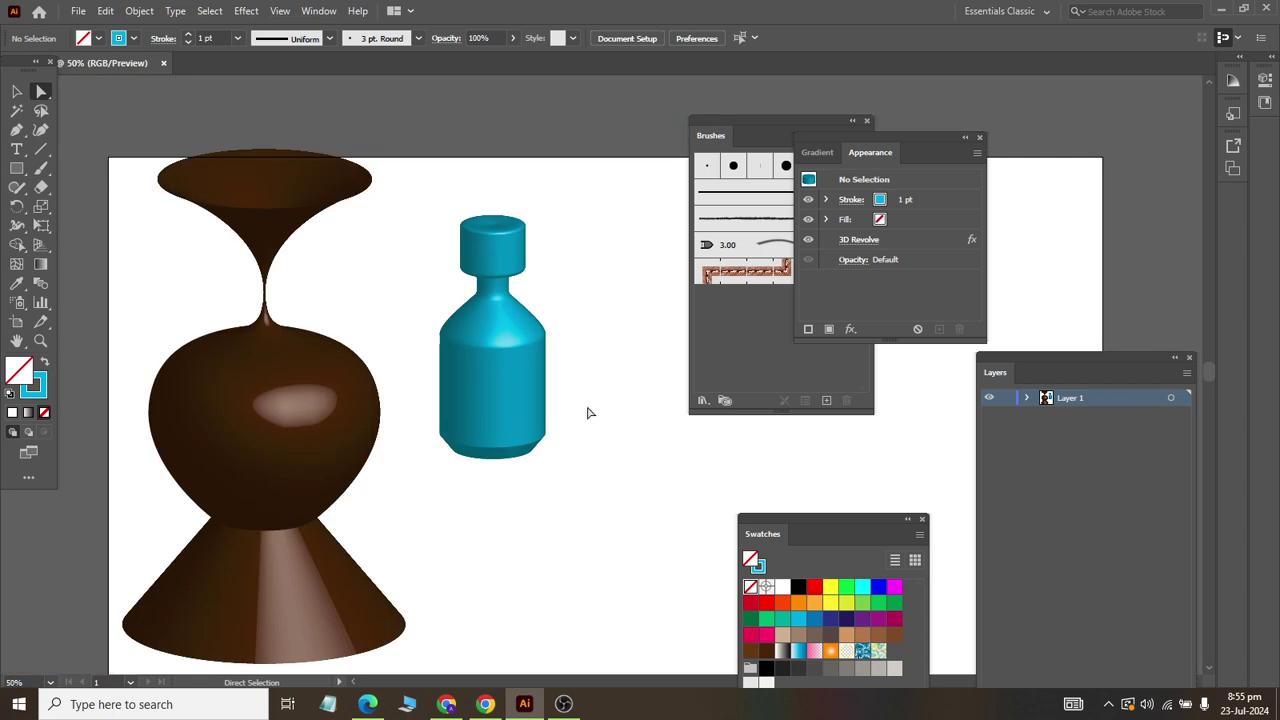
Marquee-select the cap anchors and move them down 10 px
scroll(577, 234, up, 2)
mouse_move(331, 172)
mouse_down()
mouse_move(392, 298)
mouse_move(495, 324)
mouse_move(447, 316)
mouse_up()
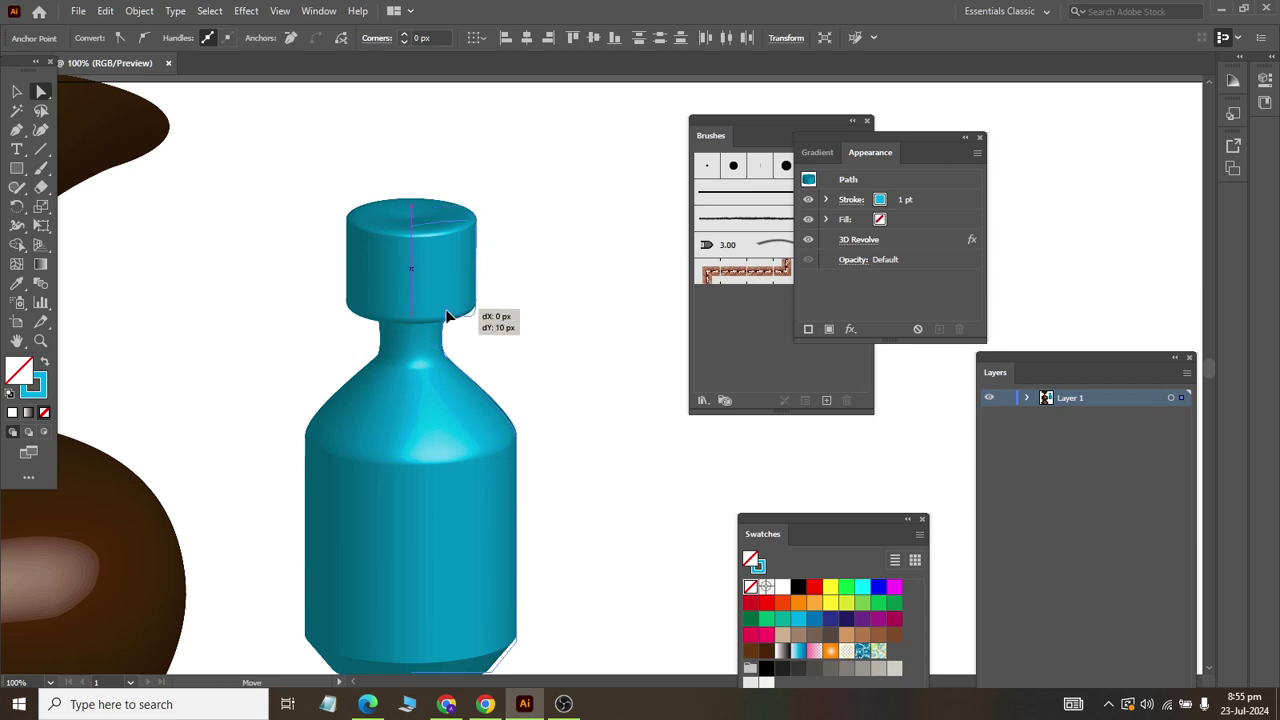
drag(447, 316, 449, 318)
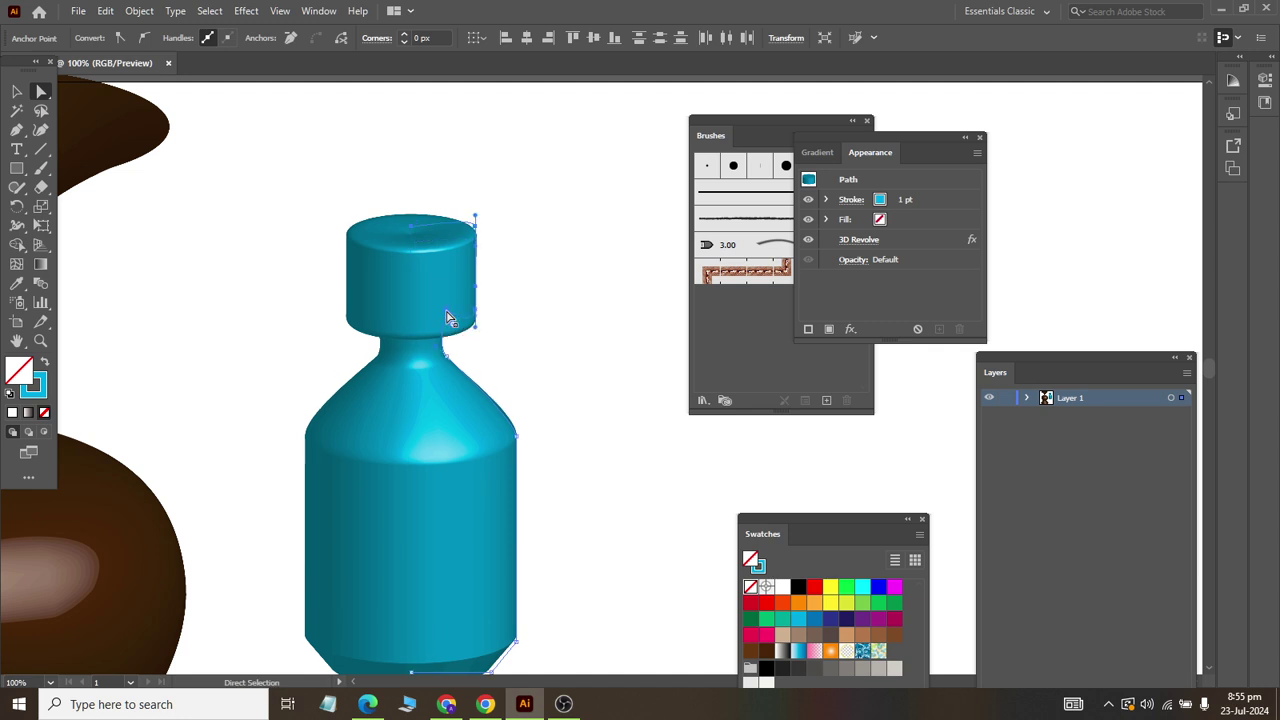
click(552, 364)
Marquee-select the bottom anchors and drag them down to lengthen the bottle
scroll(557, 365, down, 3)
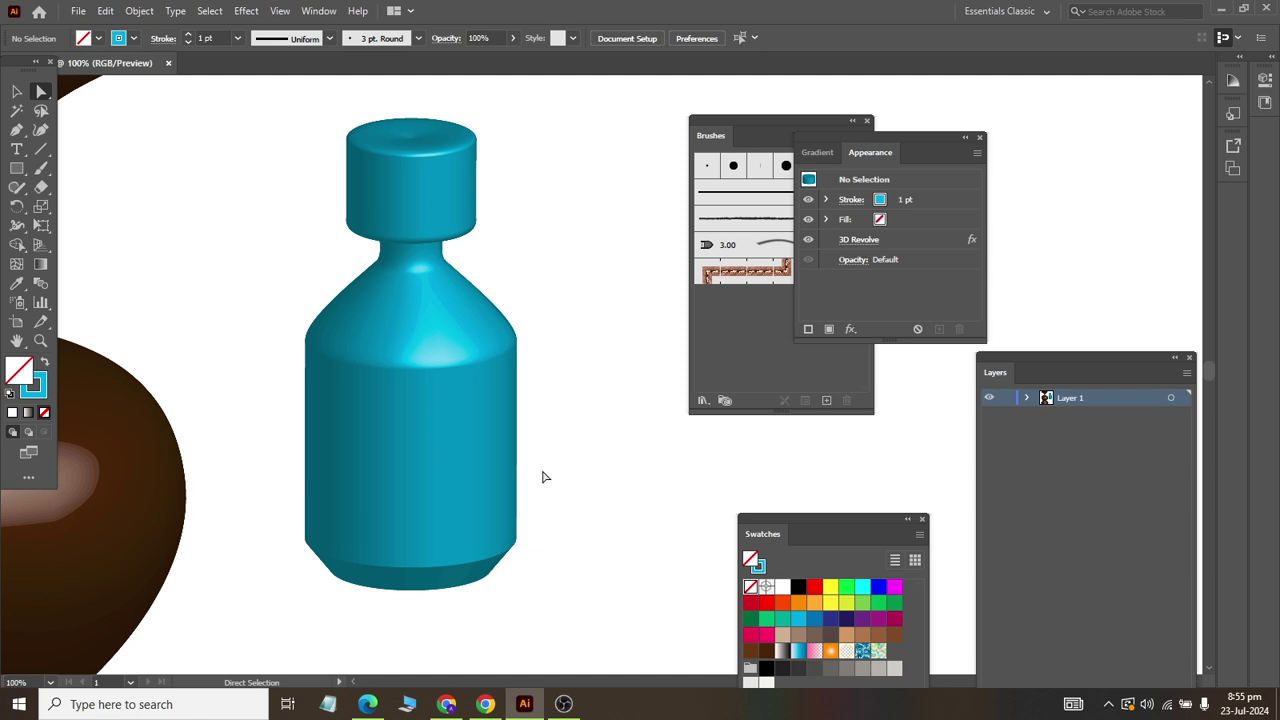
scroll(543, 477, down, 2)
scroll(520, 497, down, 3)
mouse_move(251, 336)
mouse_down()
mouse_move(619, 445)
mouse_move(623, 474)
mouse_up()
drag(492, 416, 502, 612)
scroll(497, 591, down, 2)
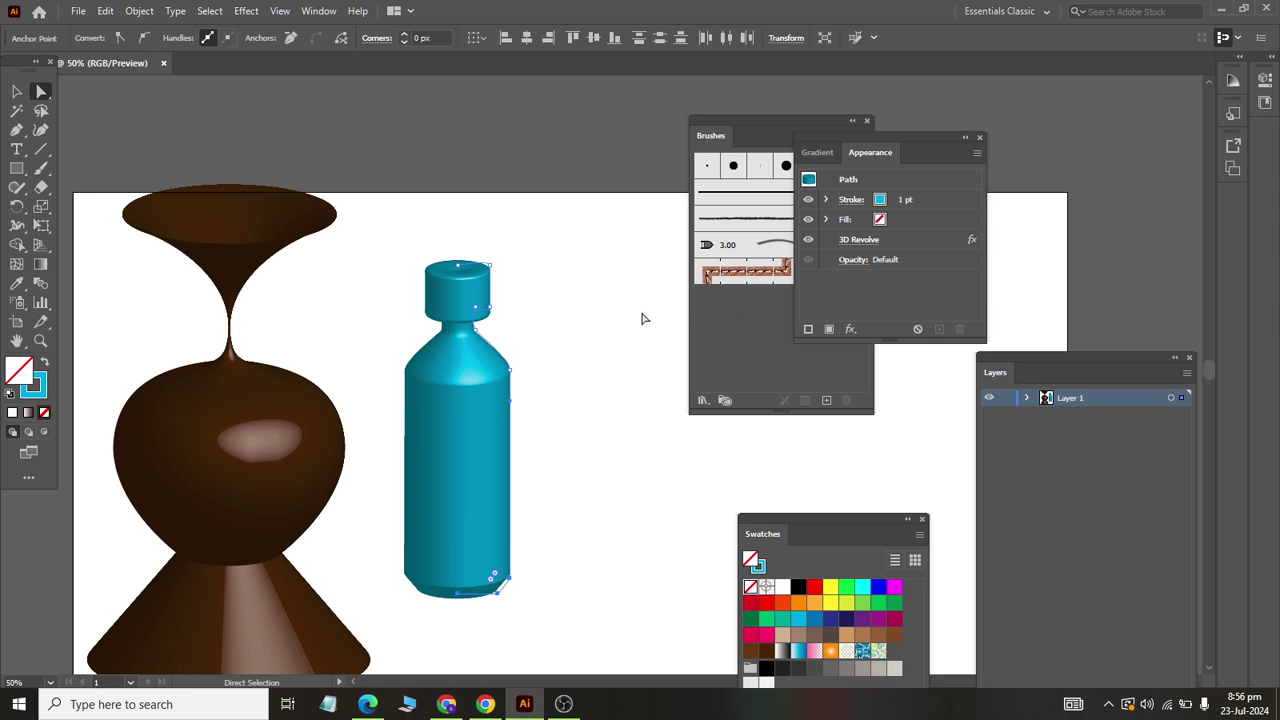
Switch to the Selection tool, then to the Pen tool
key(v)
scroll(567, 298, right, 2)
scroll(567, 298, right, 3)
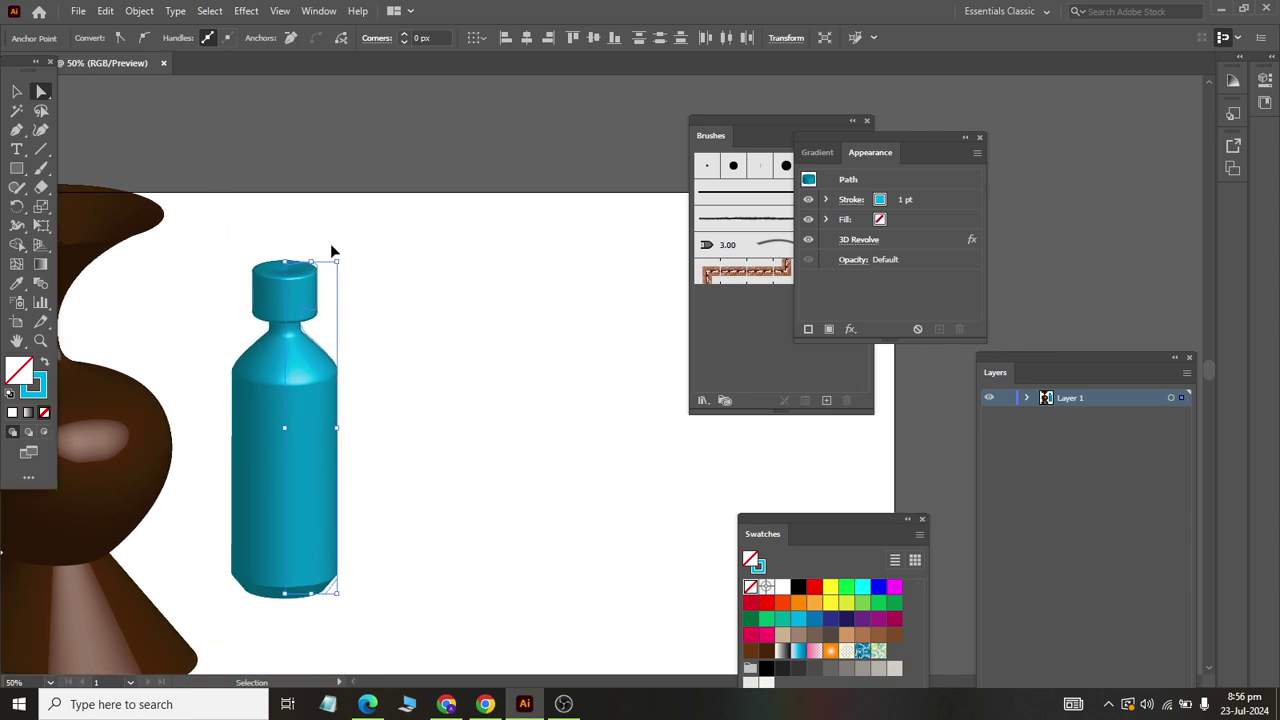
click(16, 130)
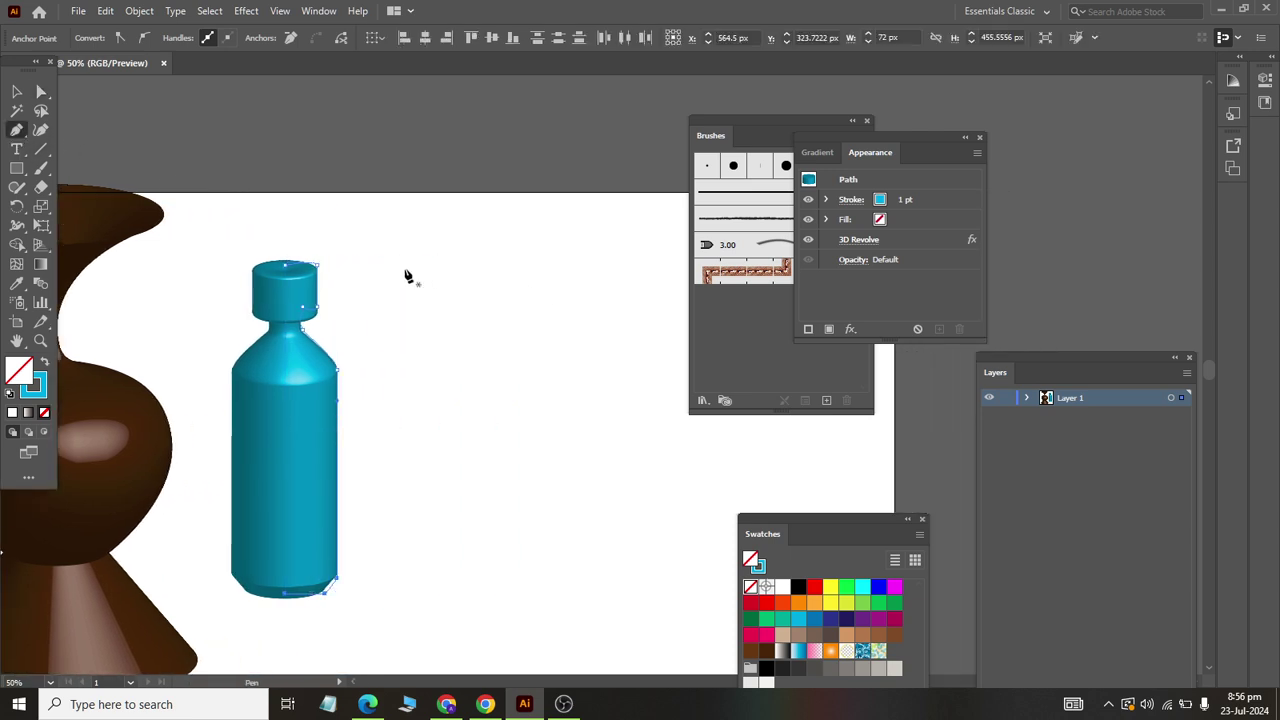